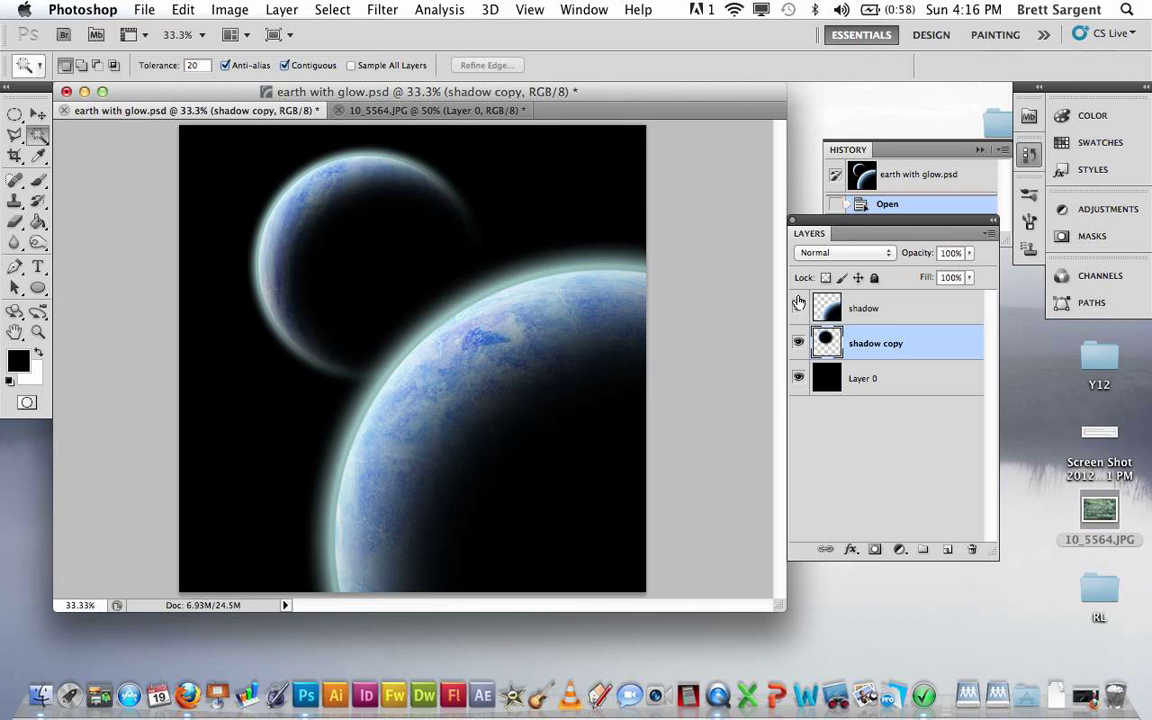
# Close the 10_5564.JPG document without saving its changes.
pyautogui.click(401, 111)
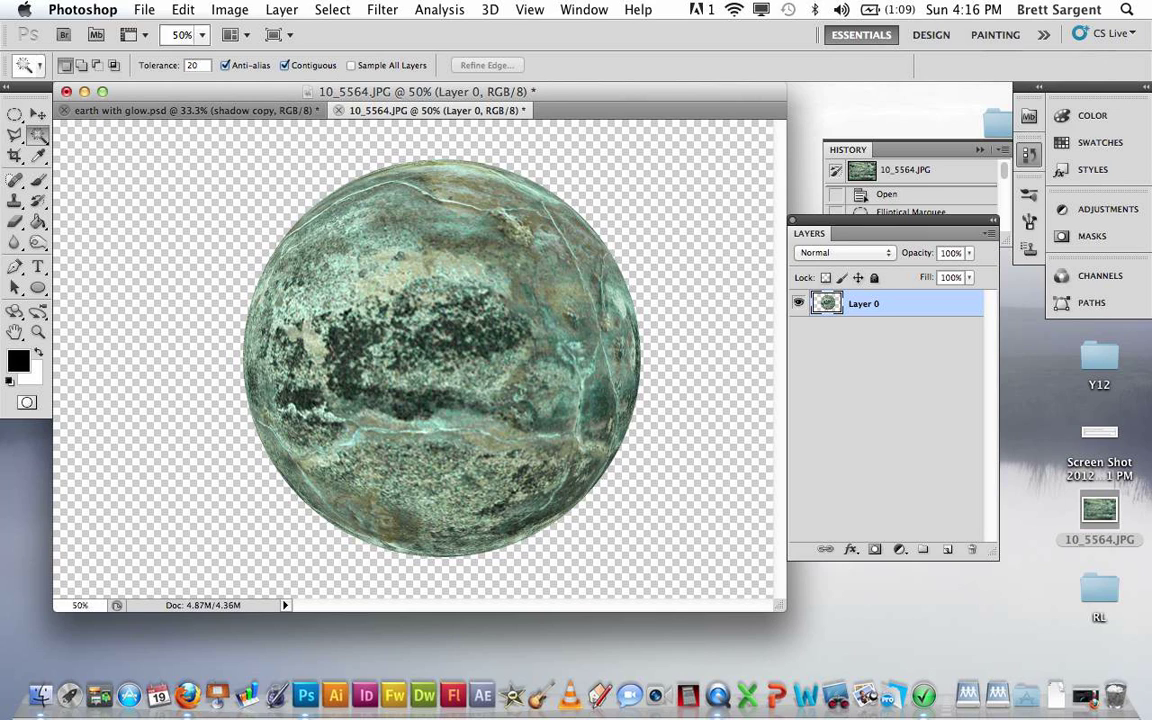
pyautogui.click(340, 111)
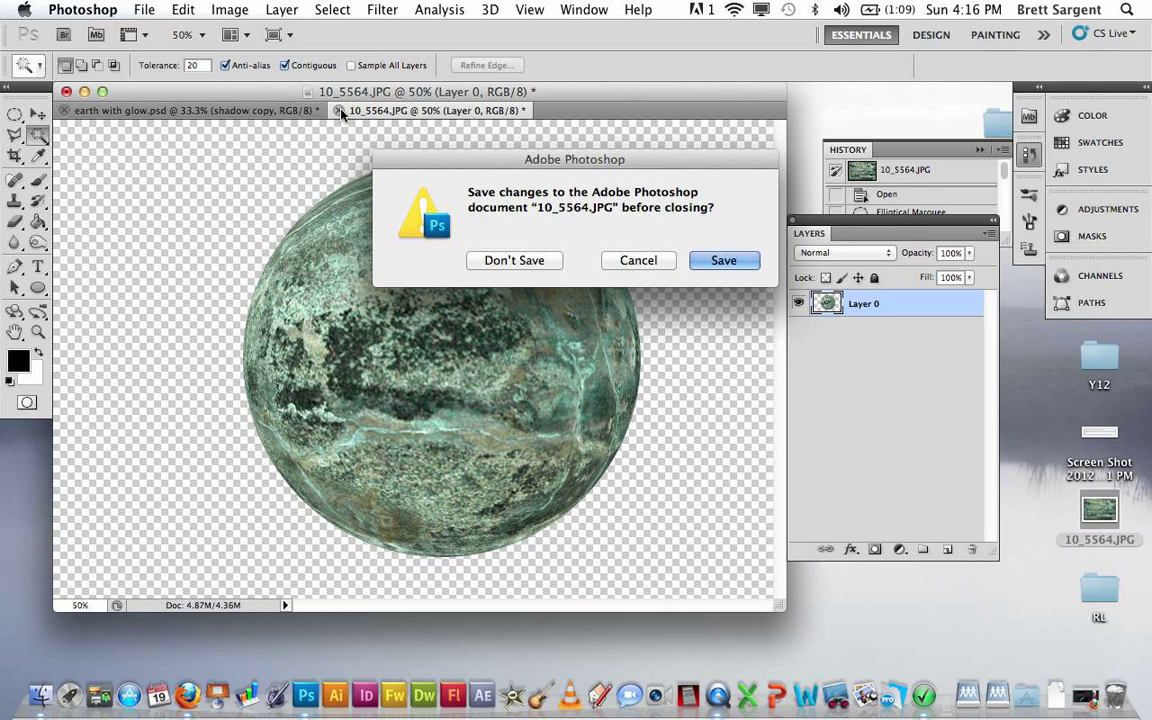
pyautogui.click(527, 259)
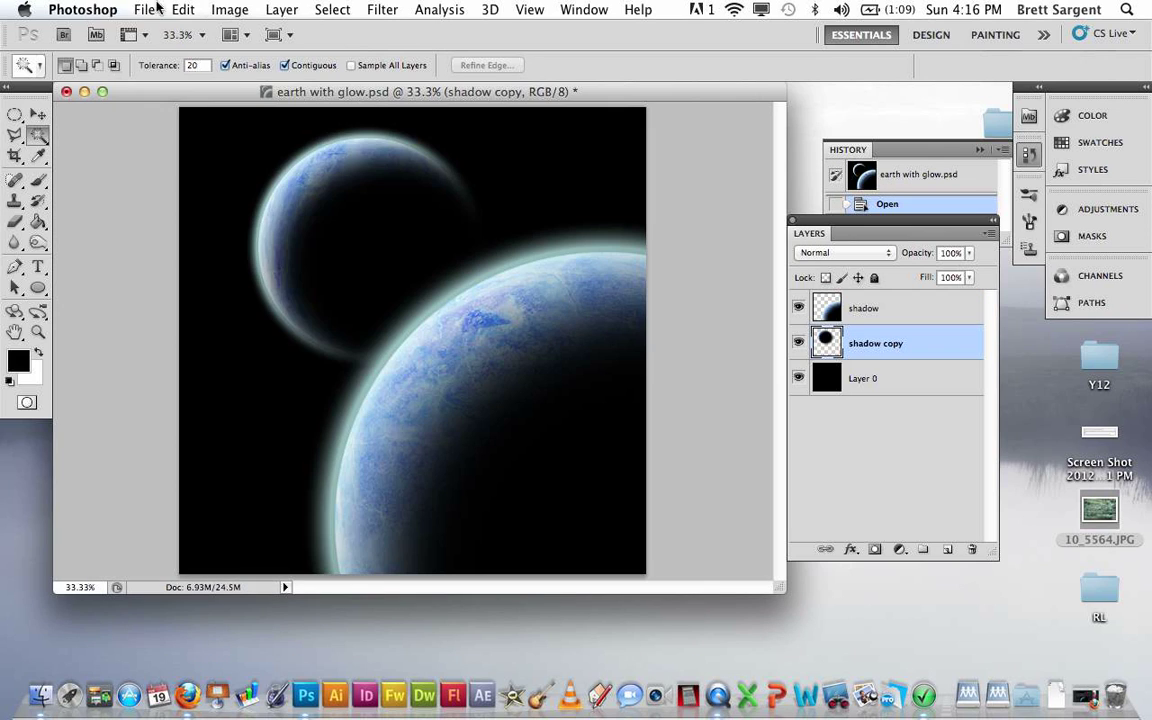
# Open the original 10_5564.JPG texture image from the Desktop.
pyautogui.click(145, 9)
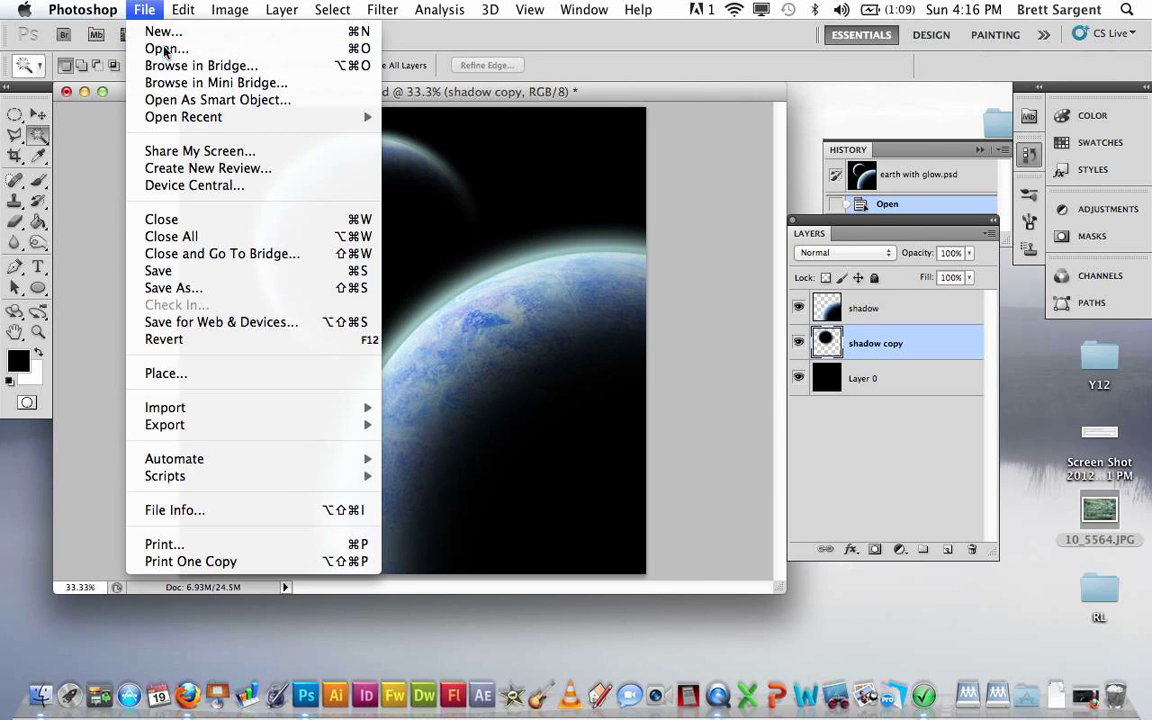
pyautogui.press('Escape')
pyautogui.press('super+o')
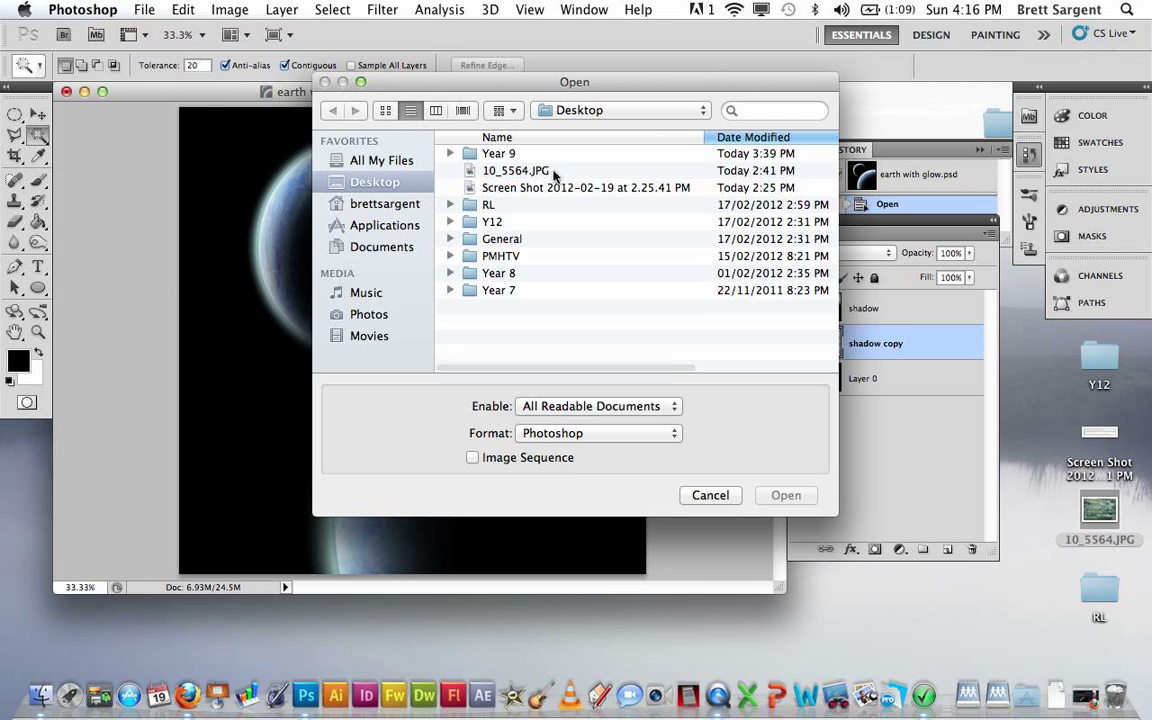
pyautogui.click(540, 172)
pyautogui.doubleClick(540, 172)
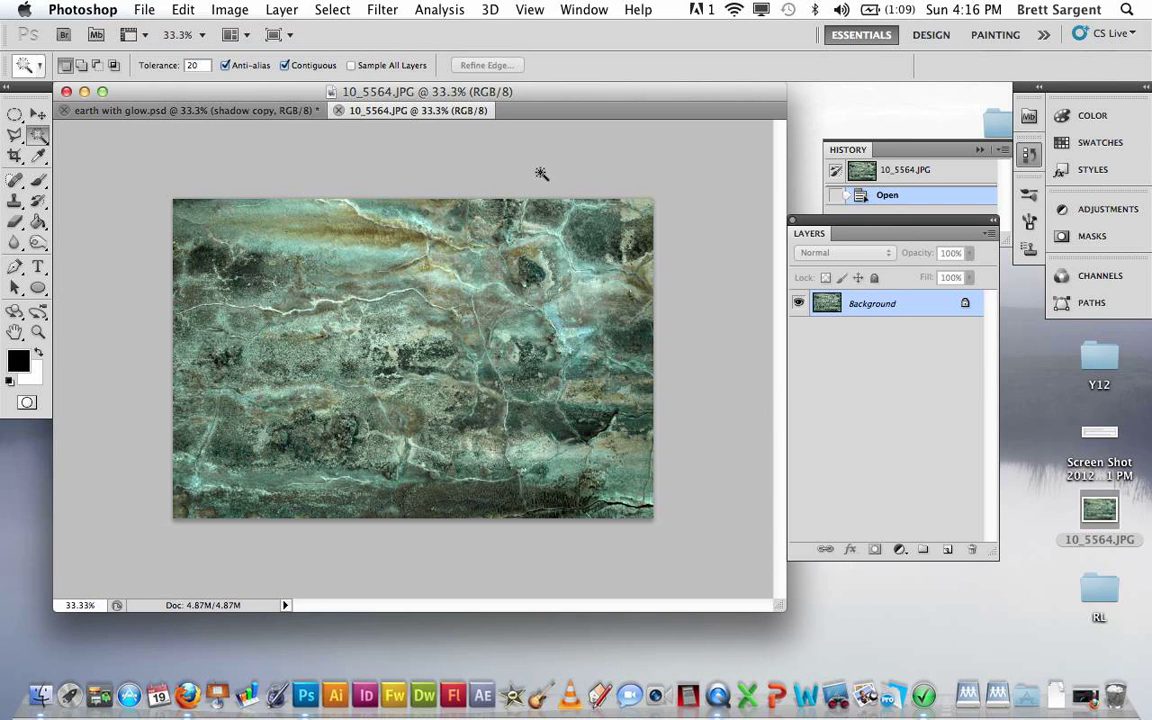
# Make a large circular selection in the middle of the rock texture and apply the Spherize filter twice at 100%, Normal mode.
pyautogui.click(16, 116)
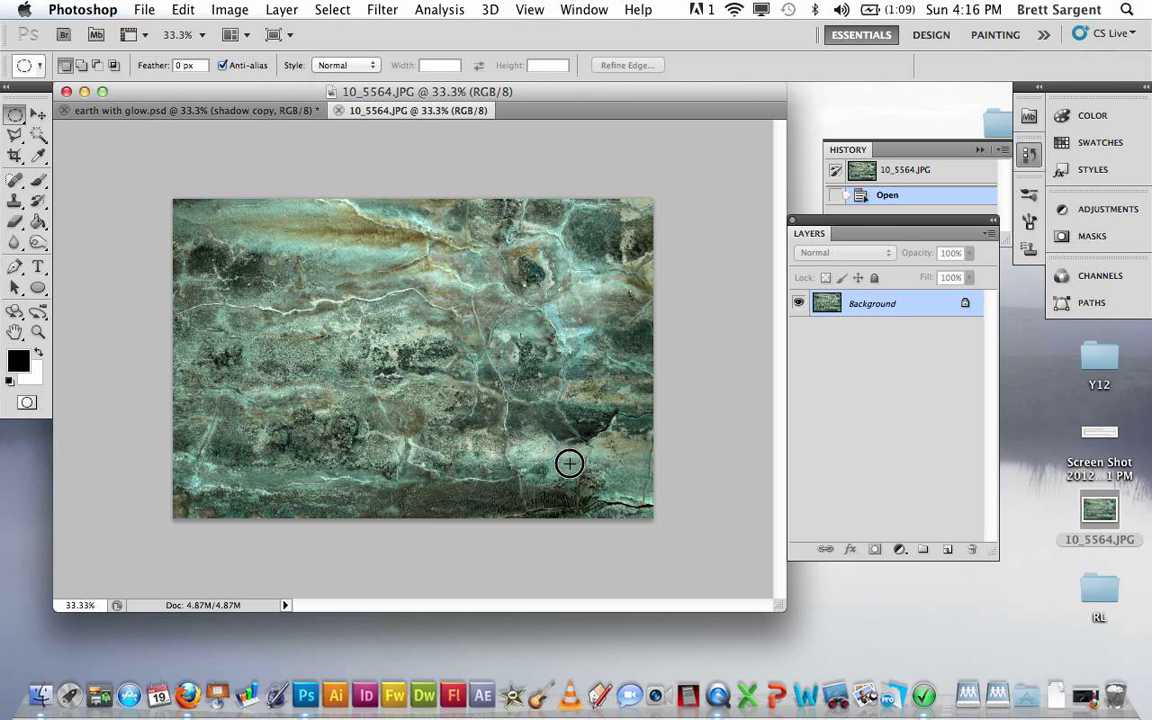
pyautogui.moveTo(560, 500); pyautogui.dragTo(288, 230)
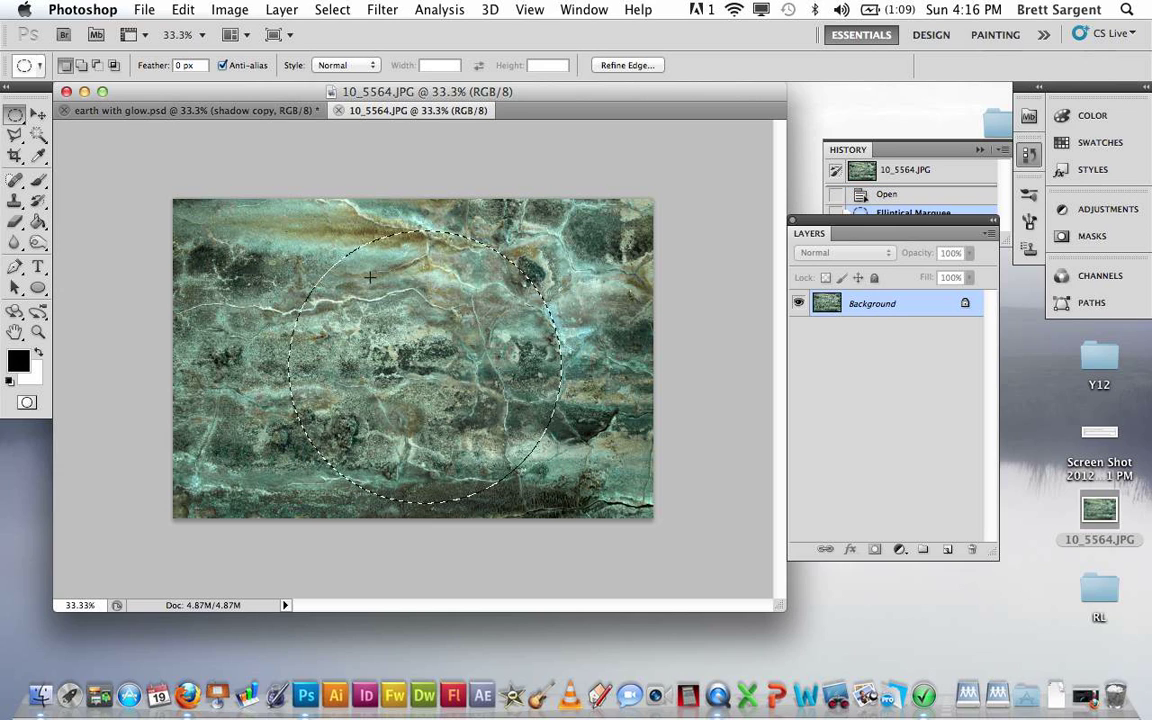
pyautogui.click(383, 10)
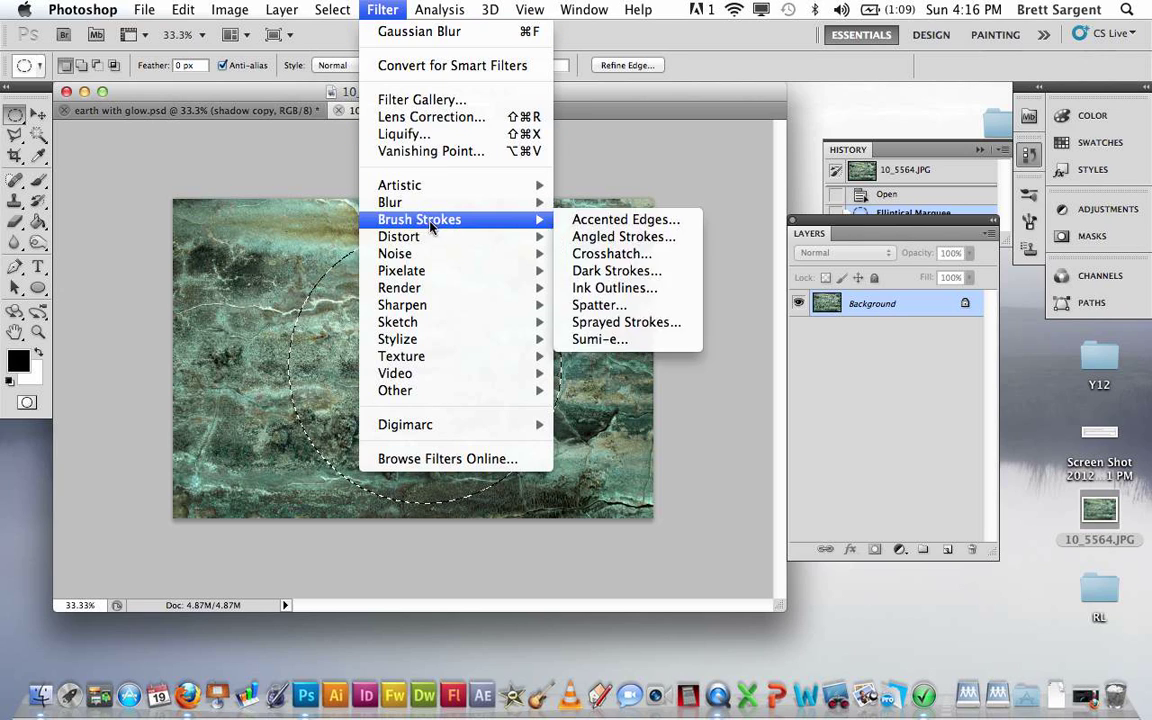
pyautogui.moveTo(431, 236)
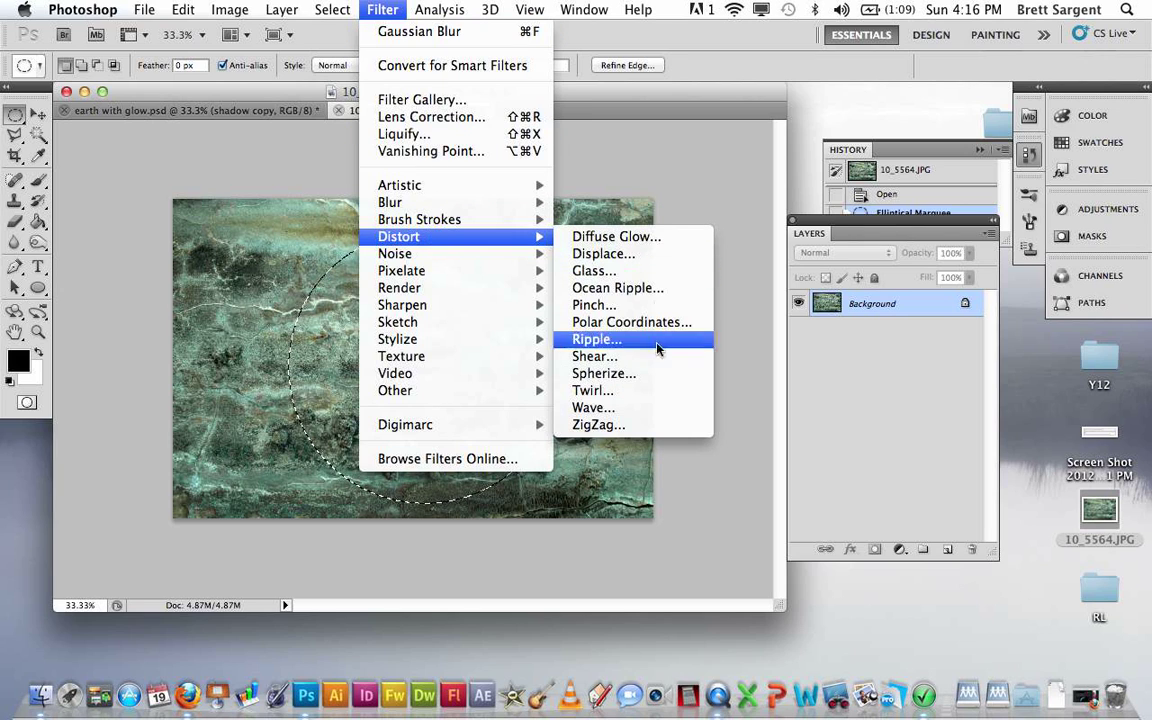
pyautogui.click(636, 375)
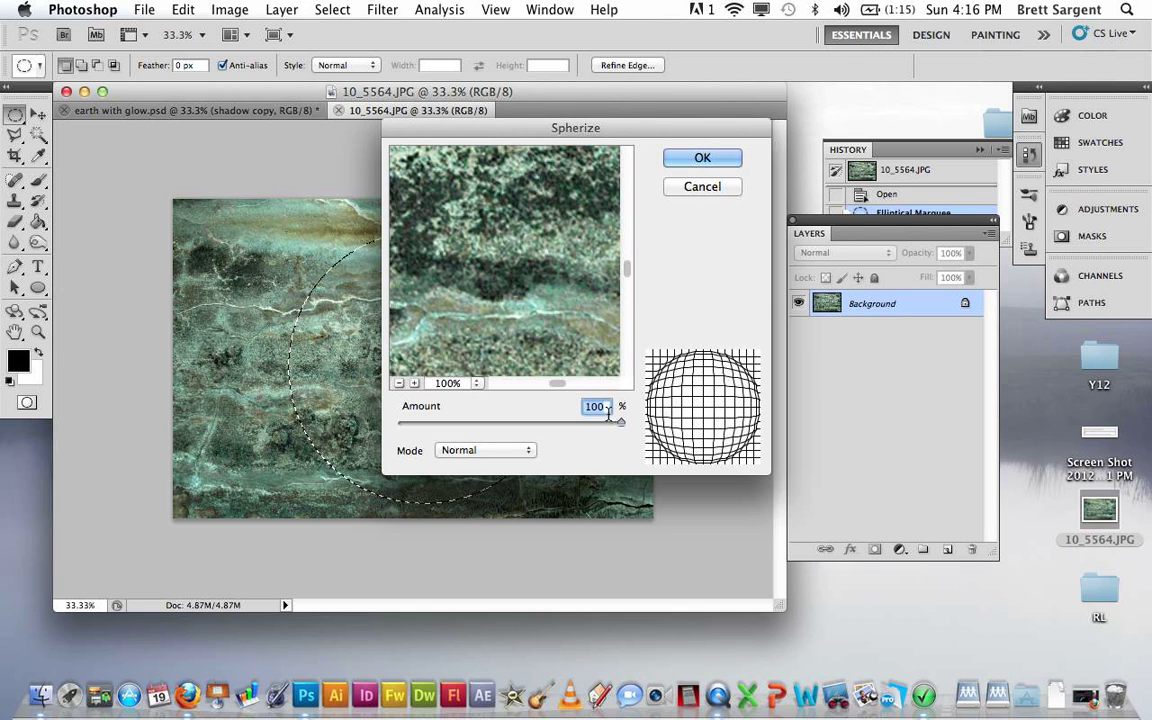
pyautogui.click(686, 159)
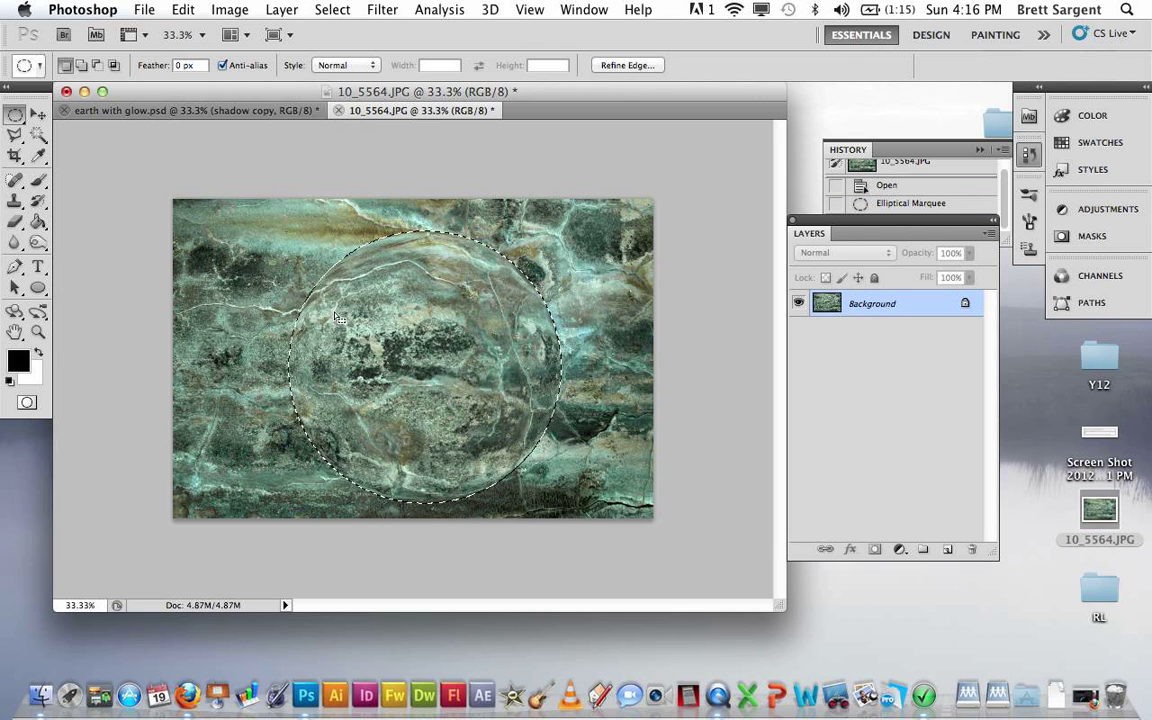
pyautogui.click(385, 9)
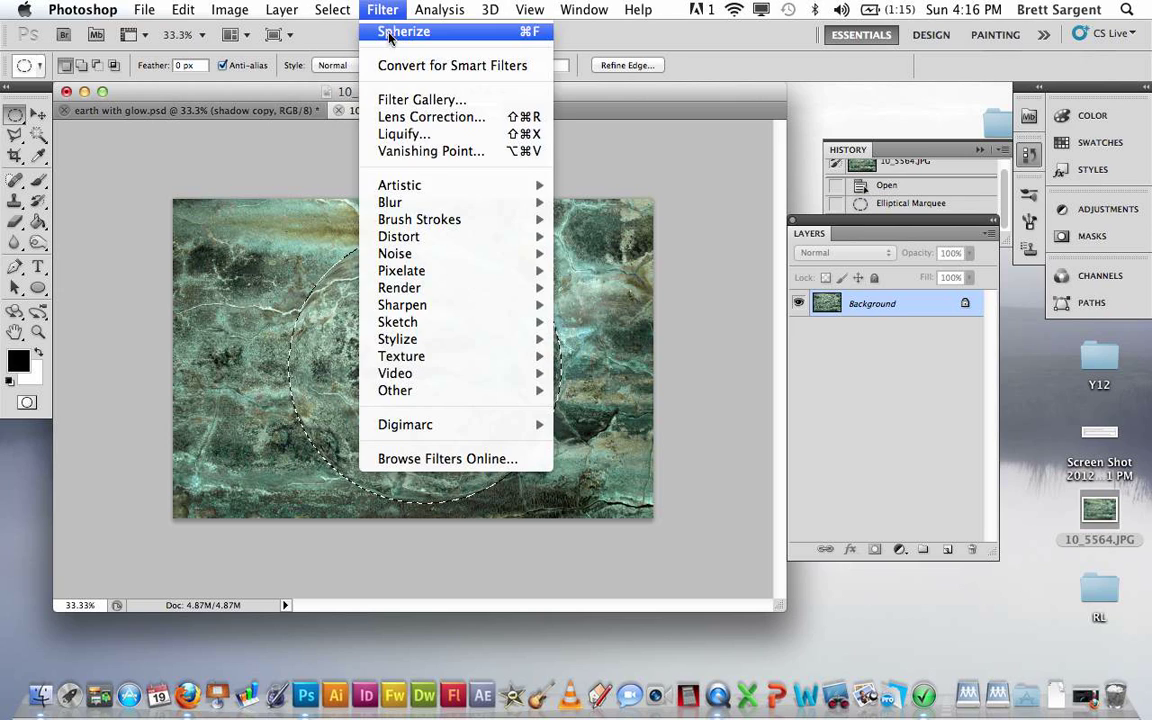
pyautogui.click(391, 30)
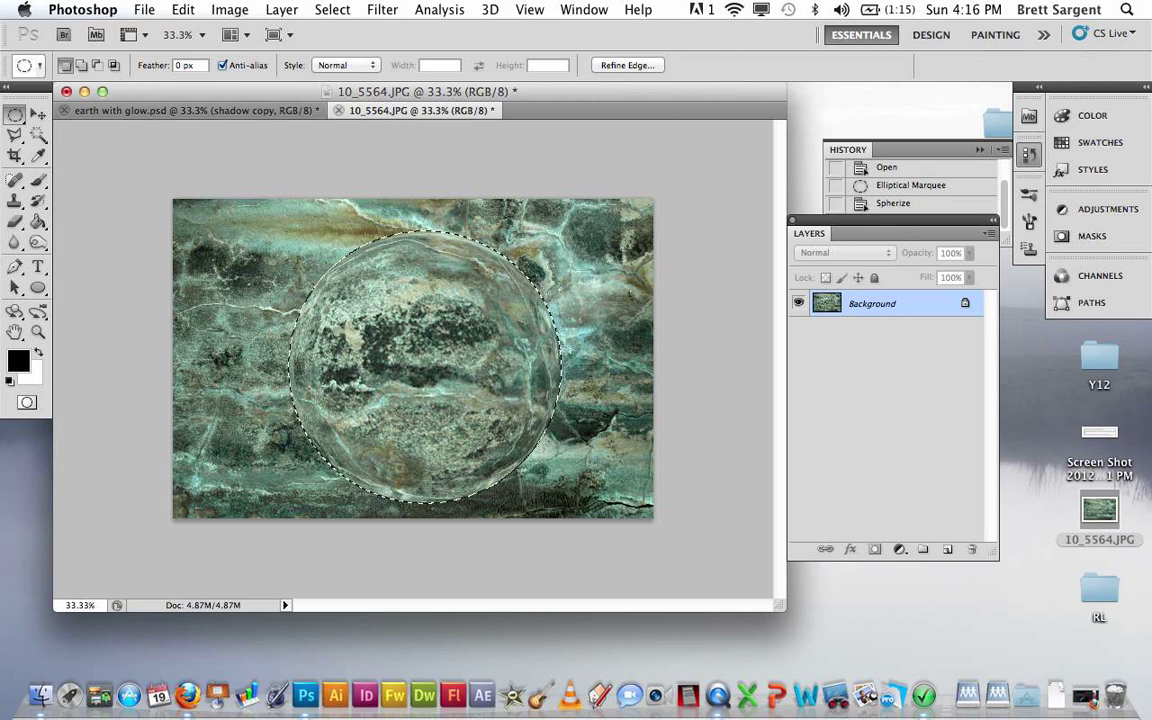
# Invert the selection, convert the Background into a regular layer, delete the texture outside the sphere, and deselect.
pyautogui.click(332, 9)
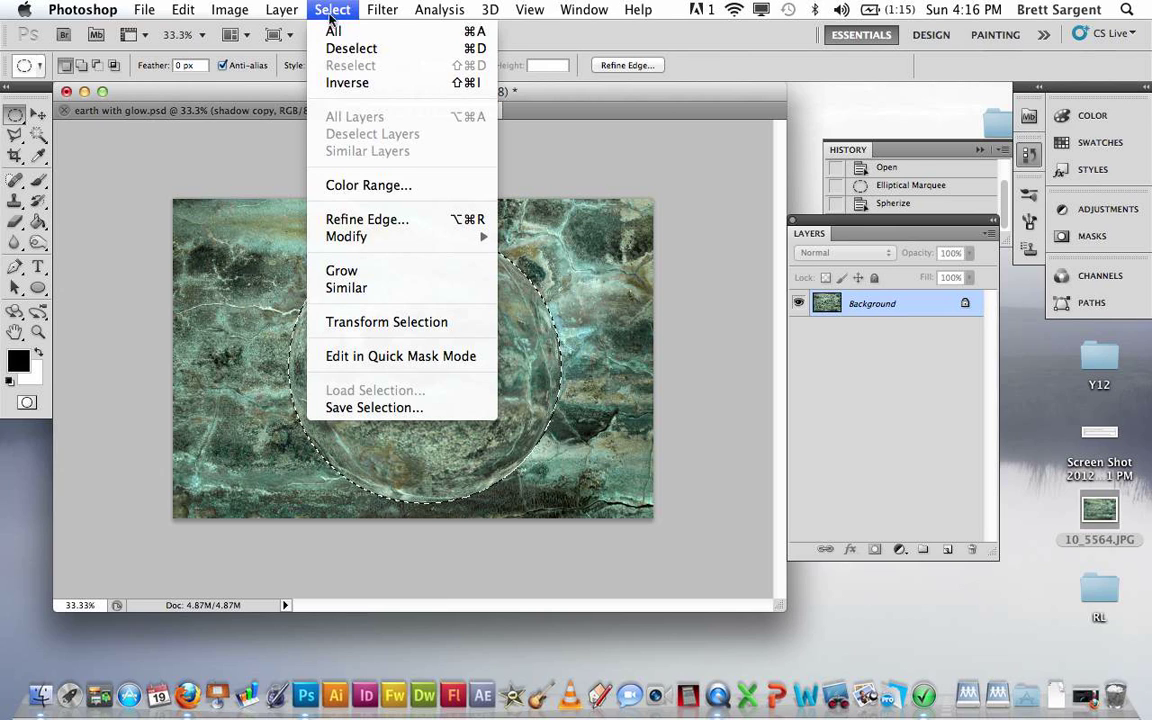
pyautogui.click(358, 86)
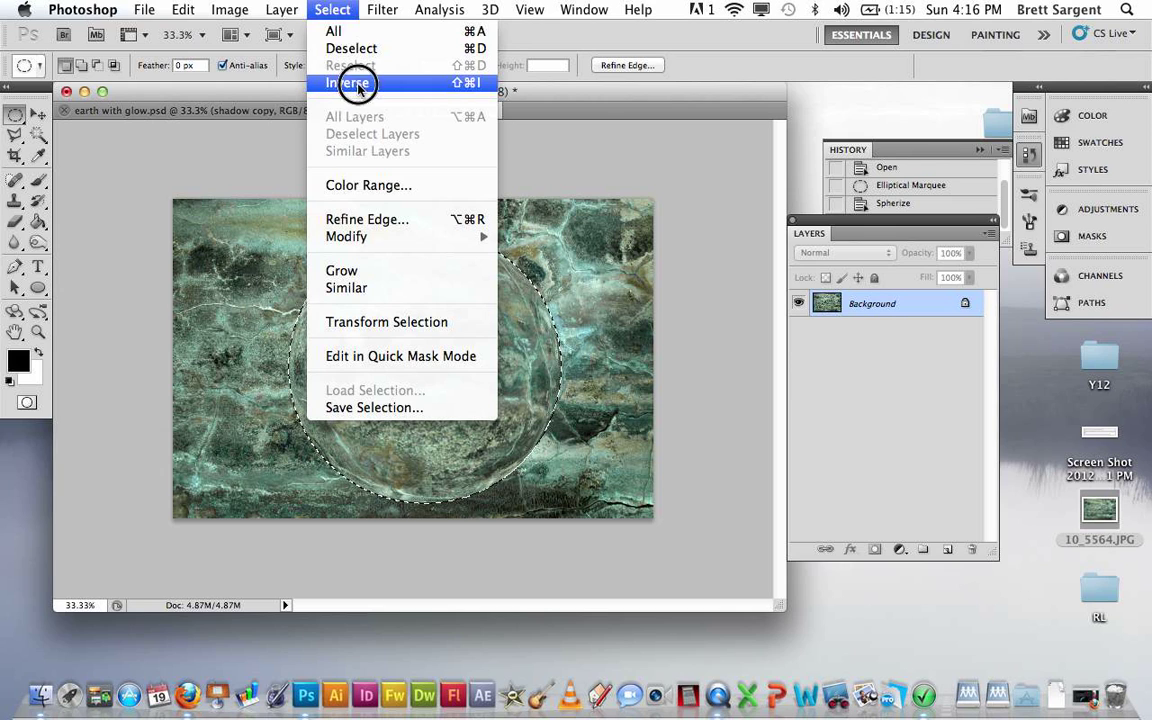
pyautogui.hotkey('shift', 'BackSpace')
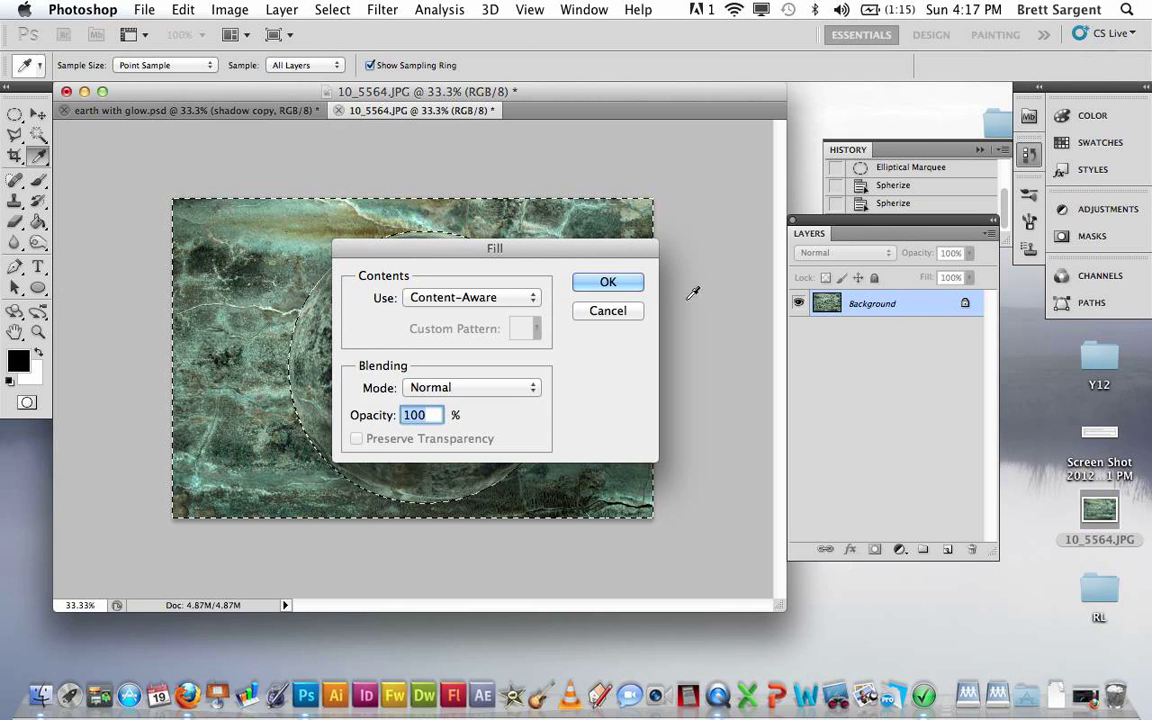
pyautogui.click(617, 311)
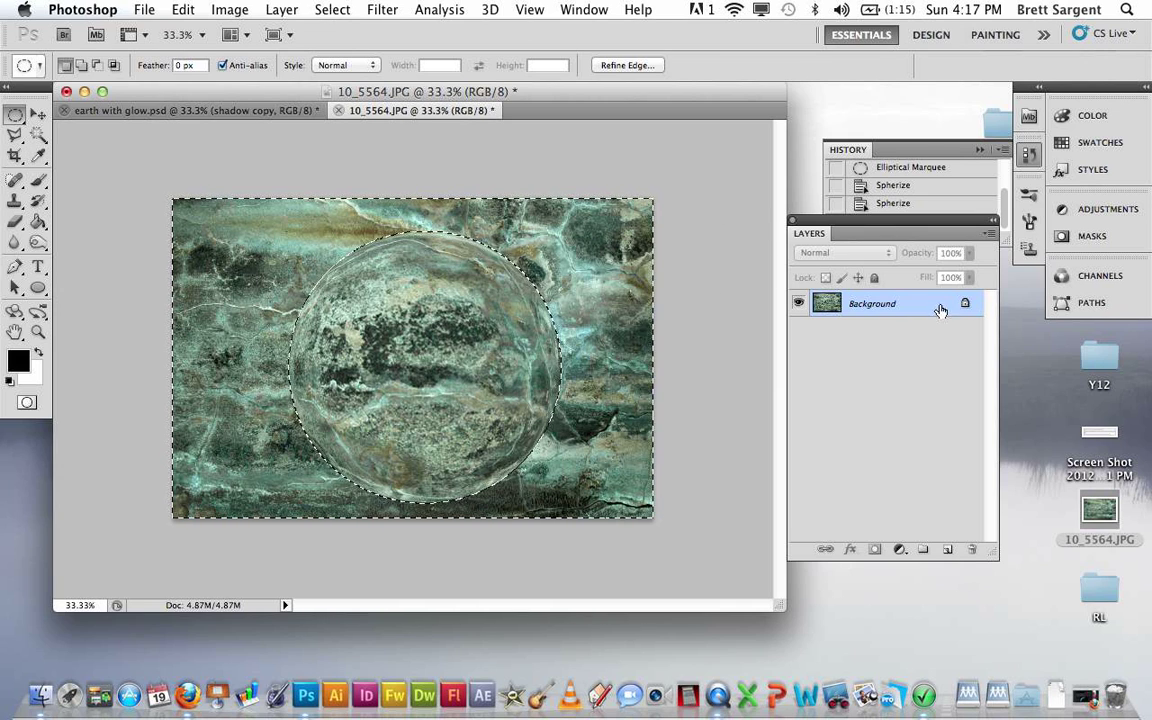
pyautogui.doubleClick(930, 303)
pyautogui.press('Return')
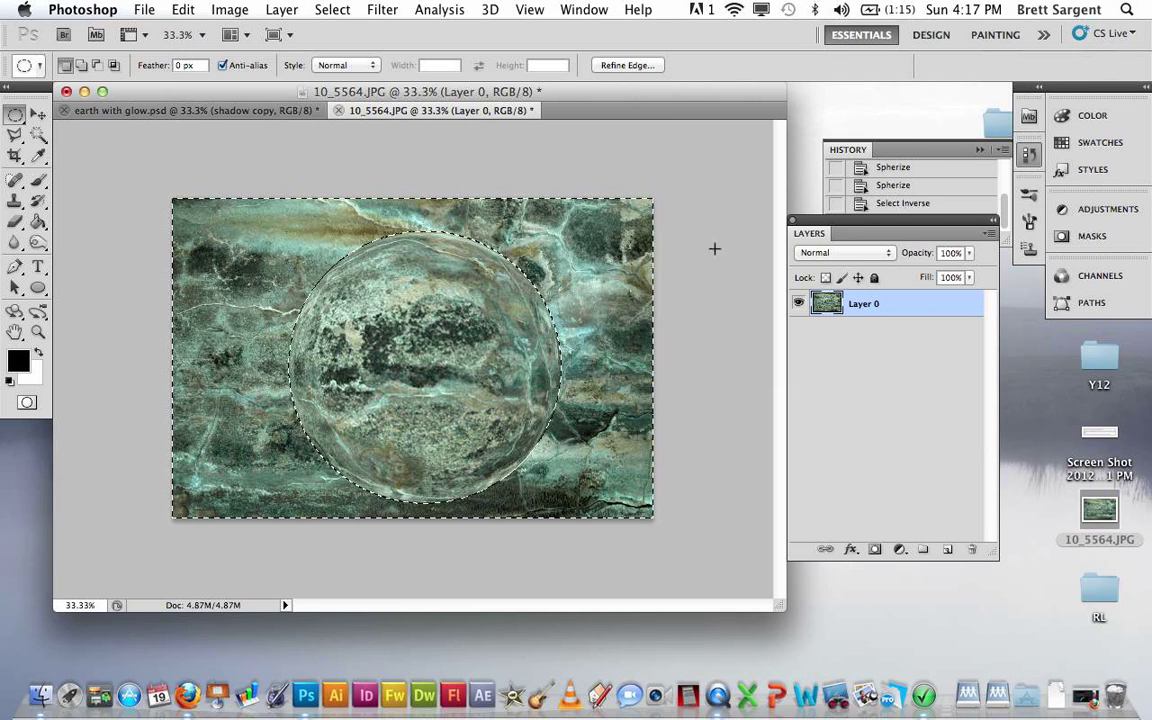
pyautogui.press('Delete')
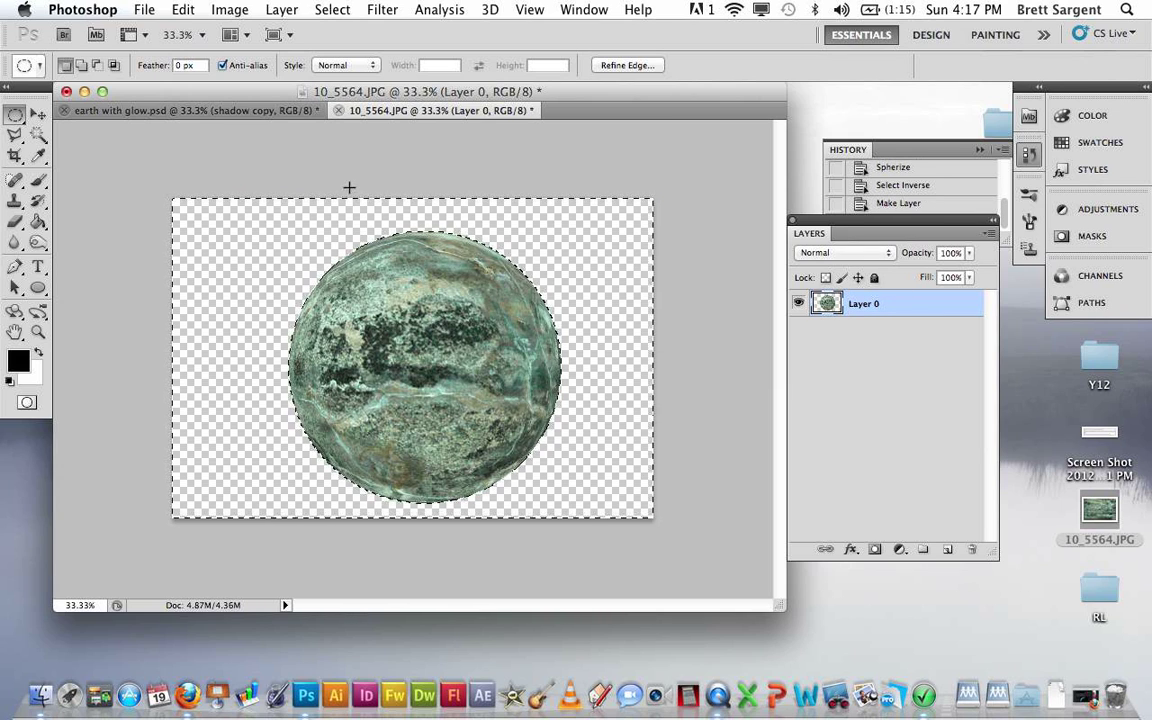
pyautogui.press('super+d')
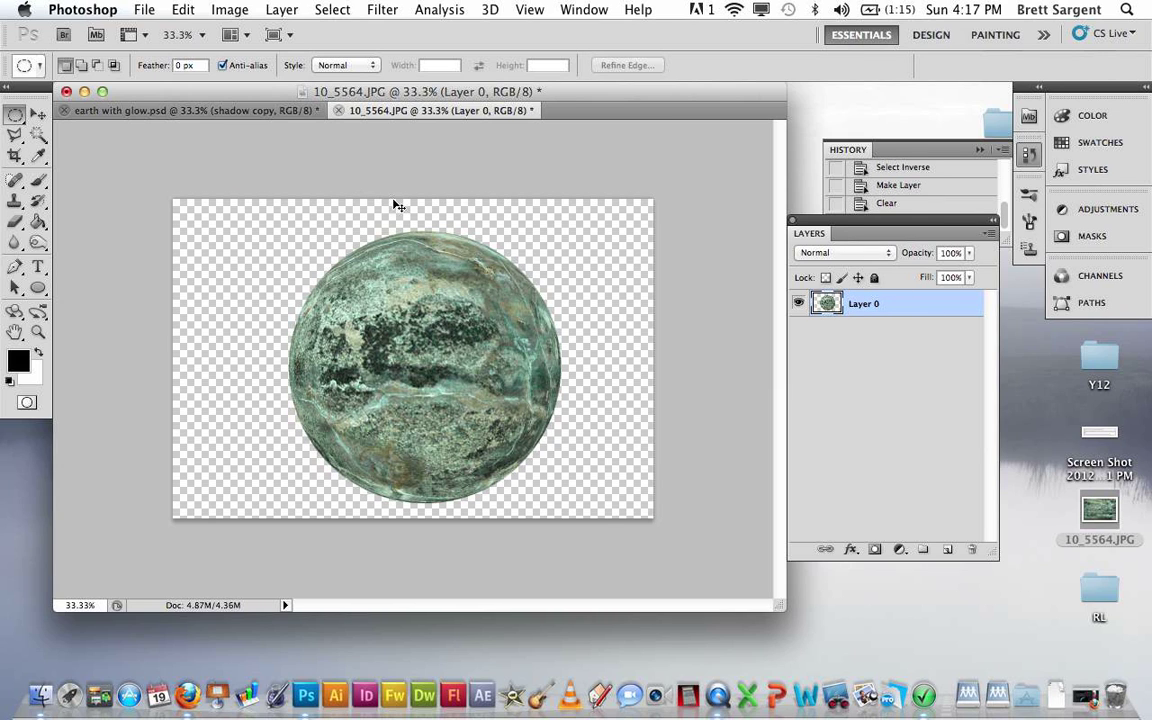
# Create a new document with the Default Photoshop Size preset and fill its background with black.
pyautogui.press('super+n')
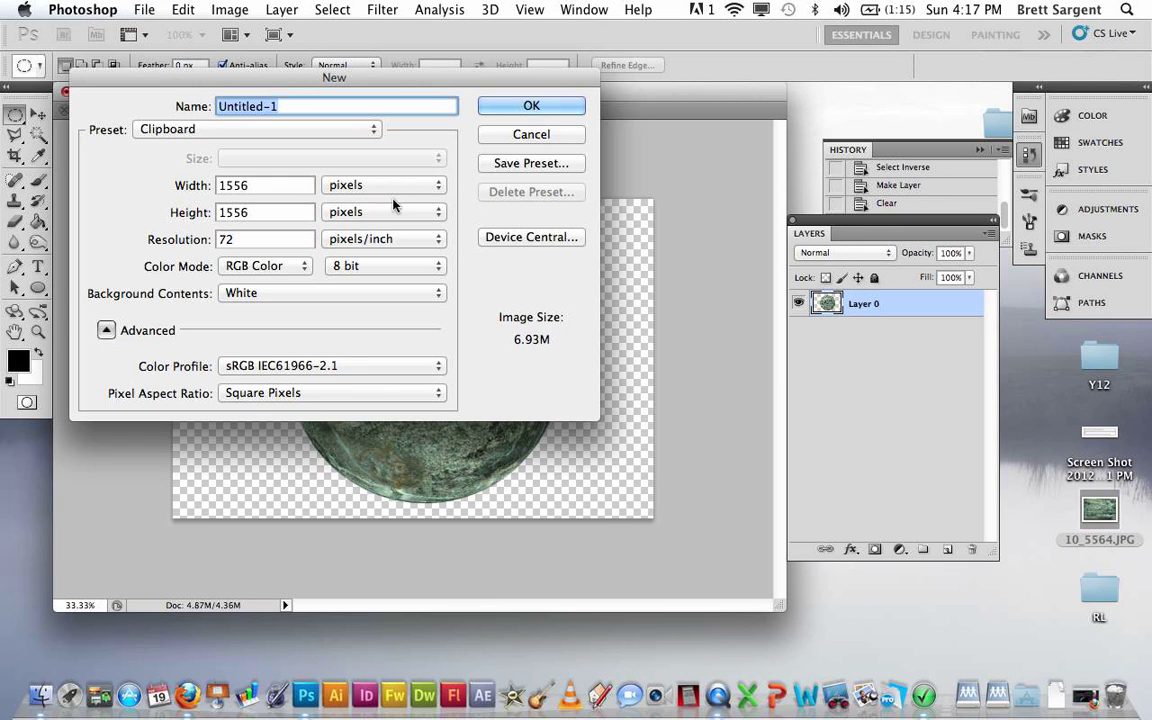
pyautogui.click(269, 131)
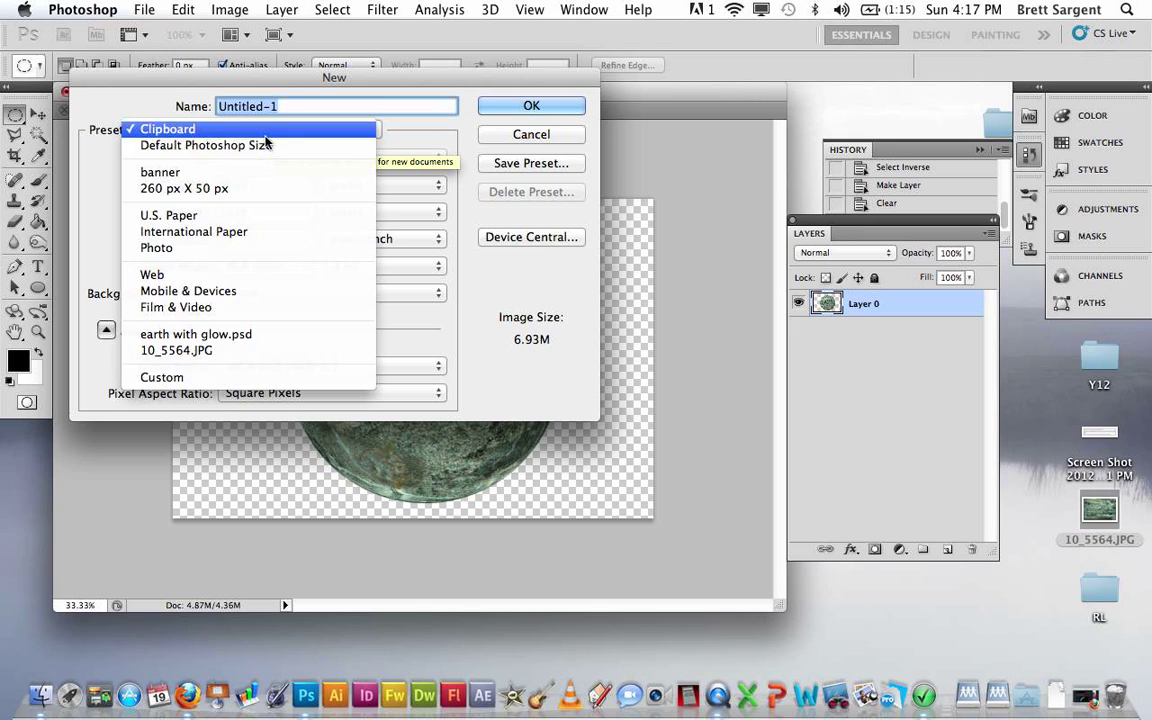
pyautogui.click(234, 146)
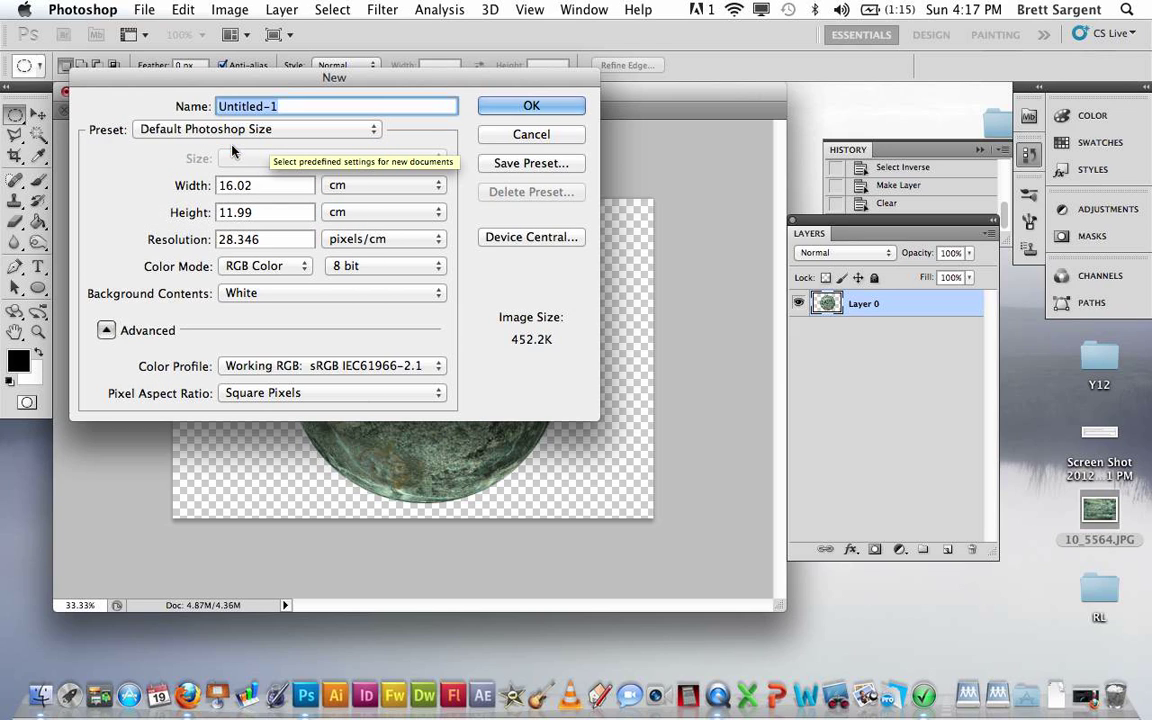
pyautogui.click(503, 110)
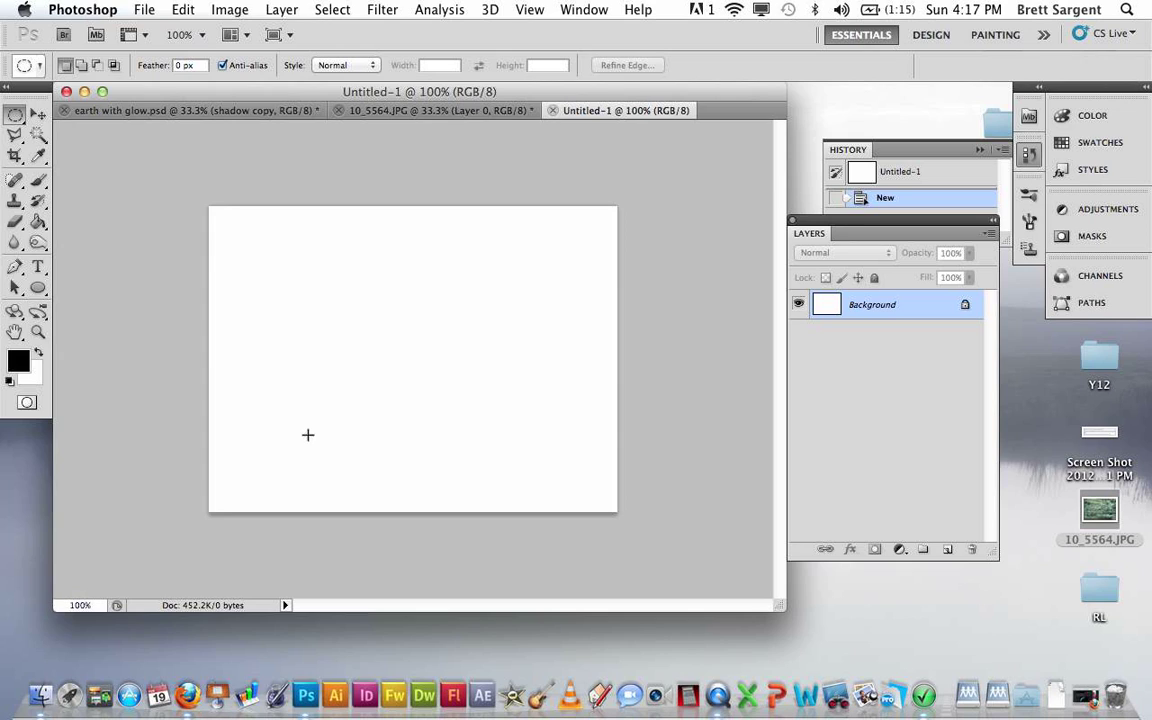
pyautogui.click(38, 221)
pyautogui.click(446, 367)
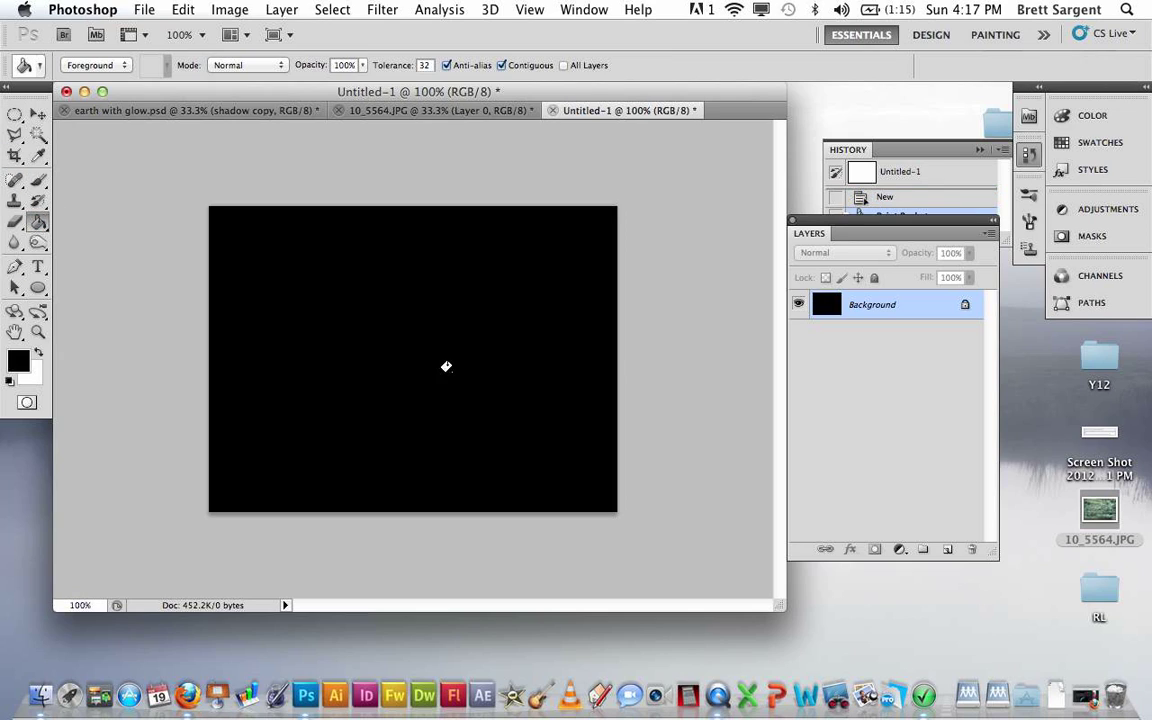
# Add a new layer above the black background and make a circular selection near the centre of the canvas.
pyautogui.click(950, 550)
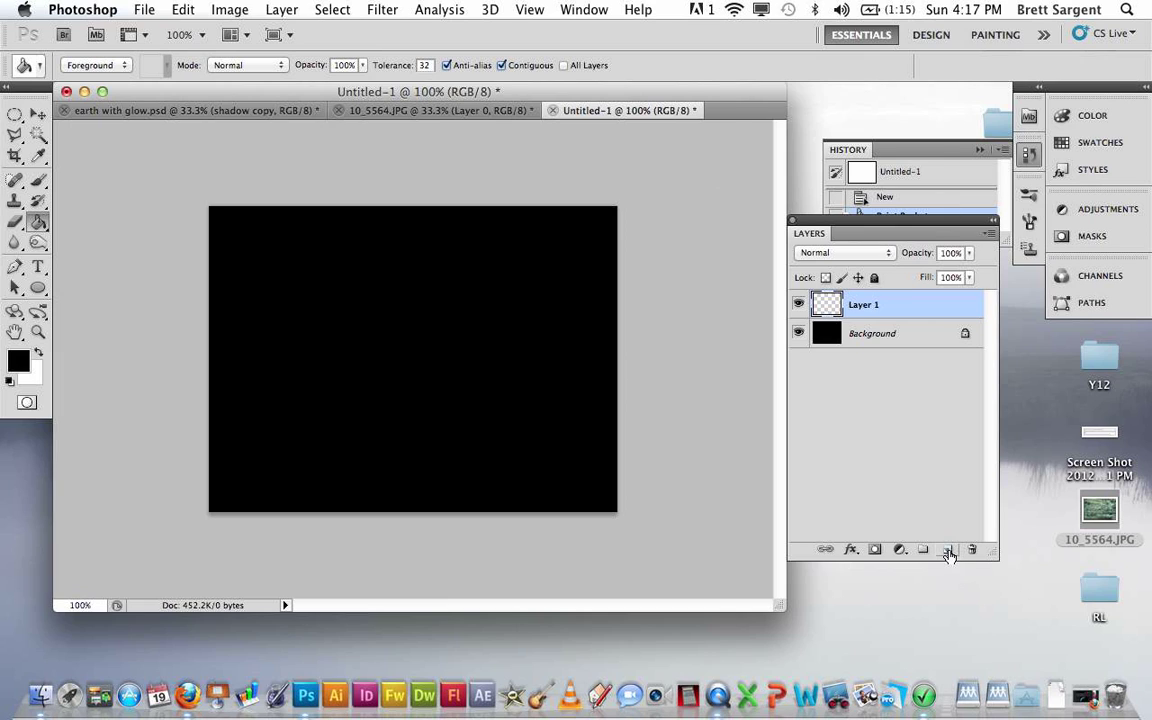
pyautogui.click(14, 114)
pyautogui.moveTo(322, 258); pyautogui.dragTo(546, 456)
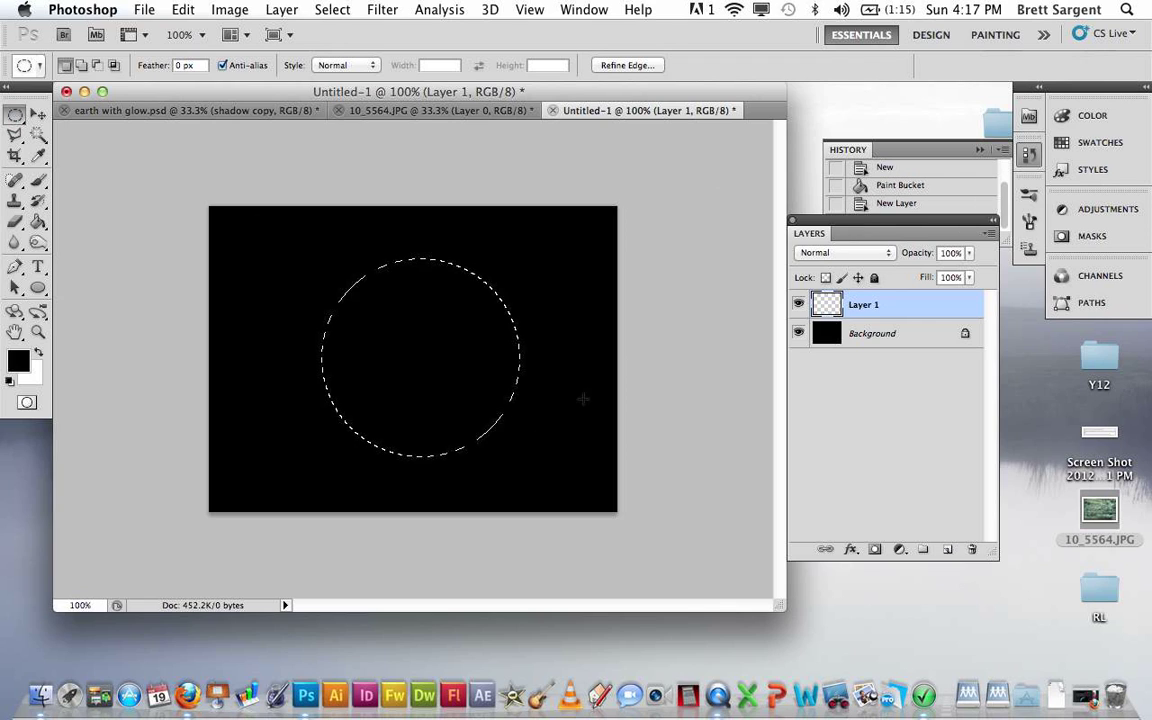
# Set the foreground colour to light blue 42b2dc and fill the circular selection with it using the Paint Bucket.
pyautogui.click(16, 360)
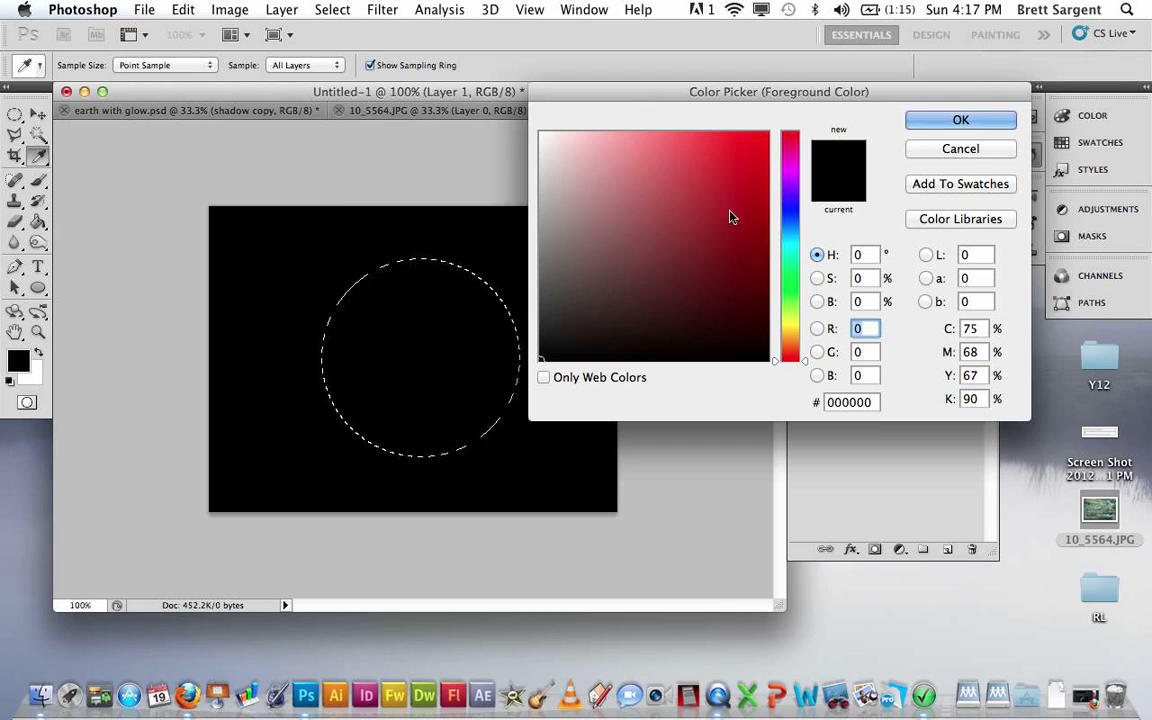
pyautogui.moveTo(792, 170); pyautogui.dragTo(790, 236)
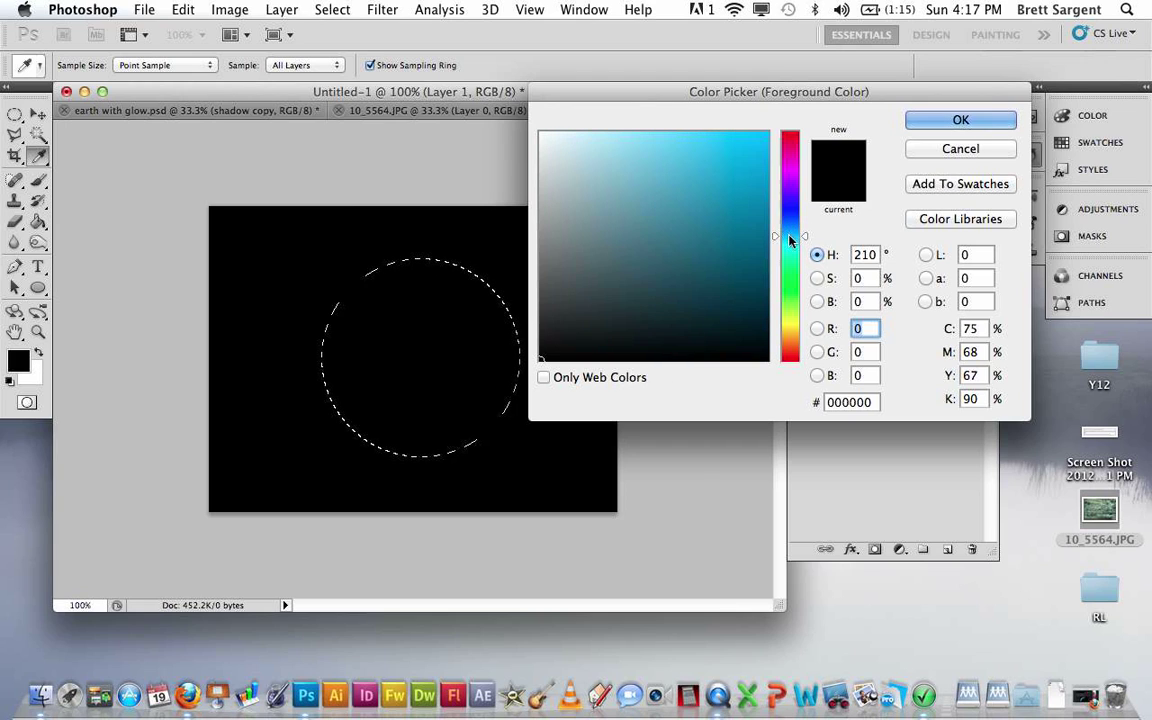
pyautogui.click(700, 163)
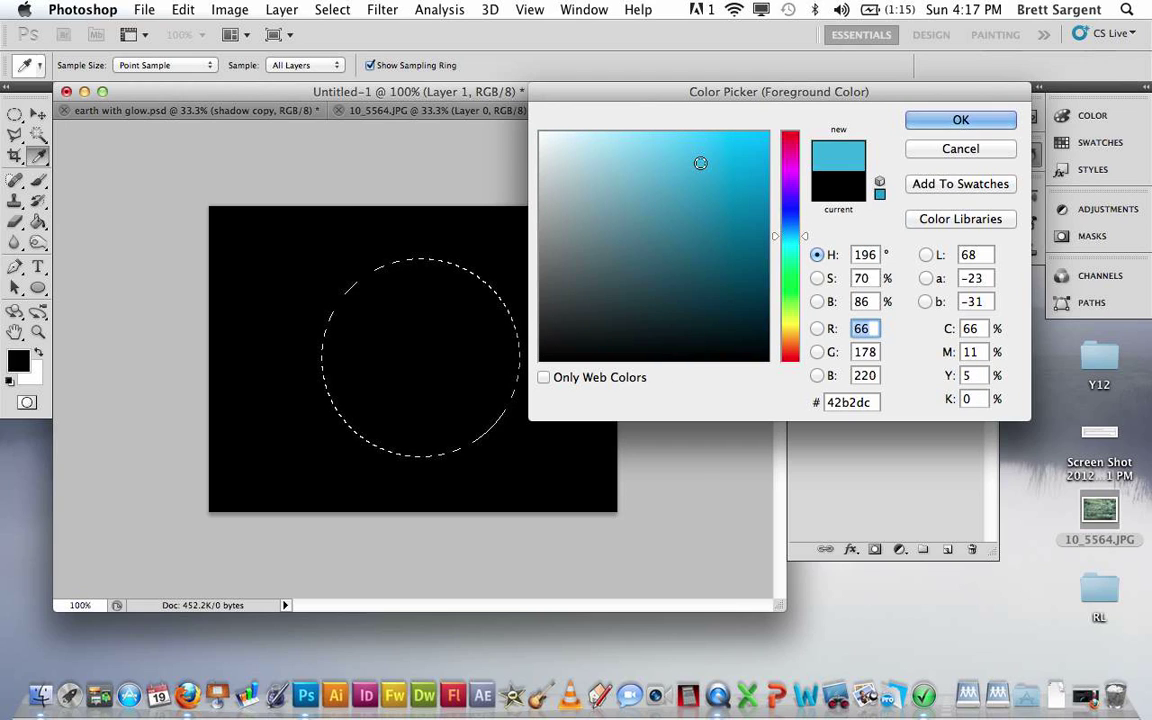
pyautogui.click(926, 128)
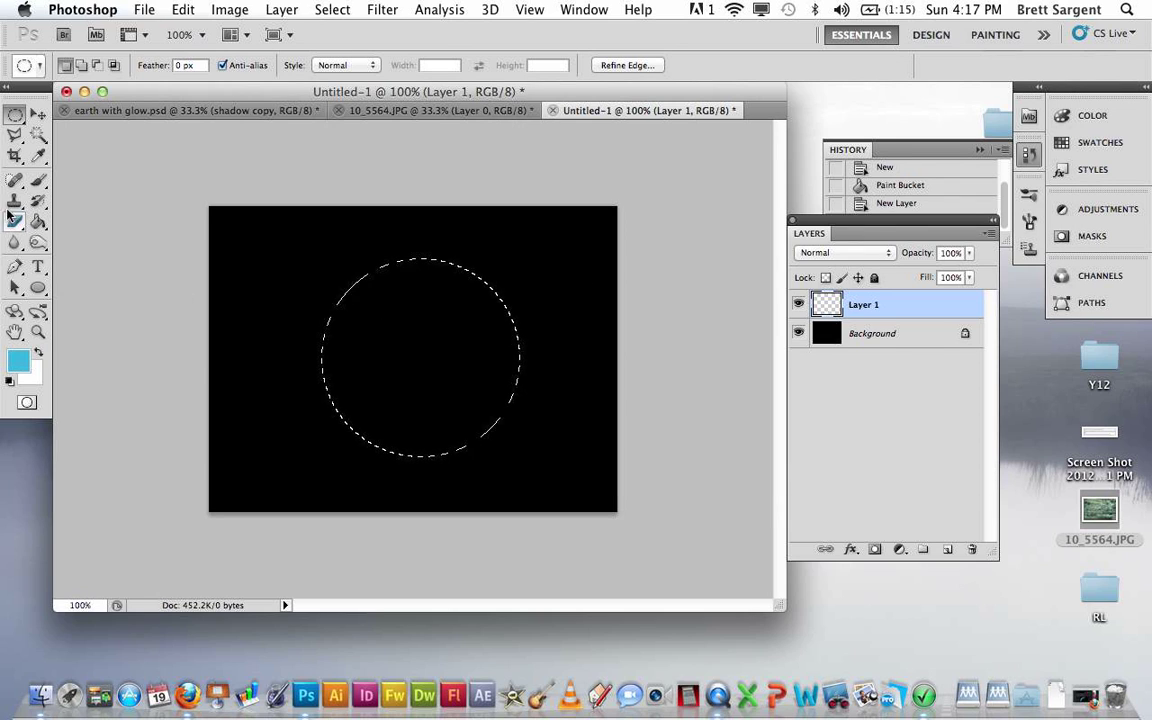
pyautogui.click(38, 221)
pyautogui.click(477, 347)
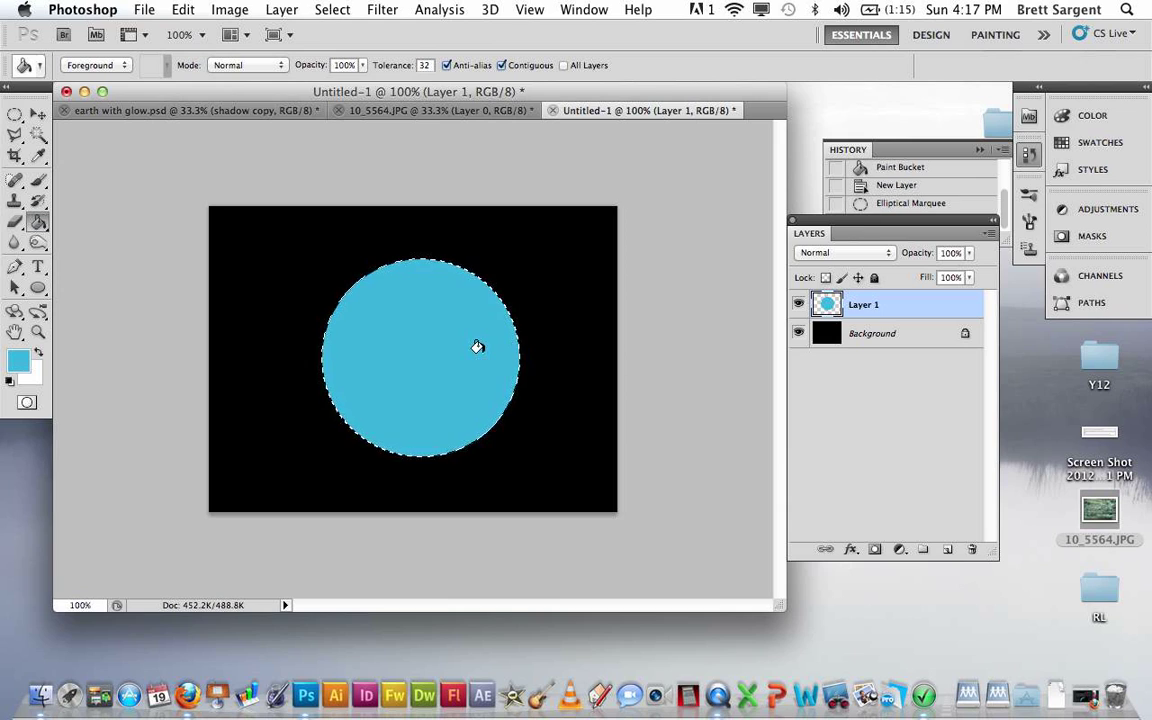
# Add another layer above the blue circle, reset the colours to default, and fill the circular selection with black.
pyautogui.click(948, 551)
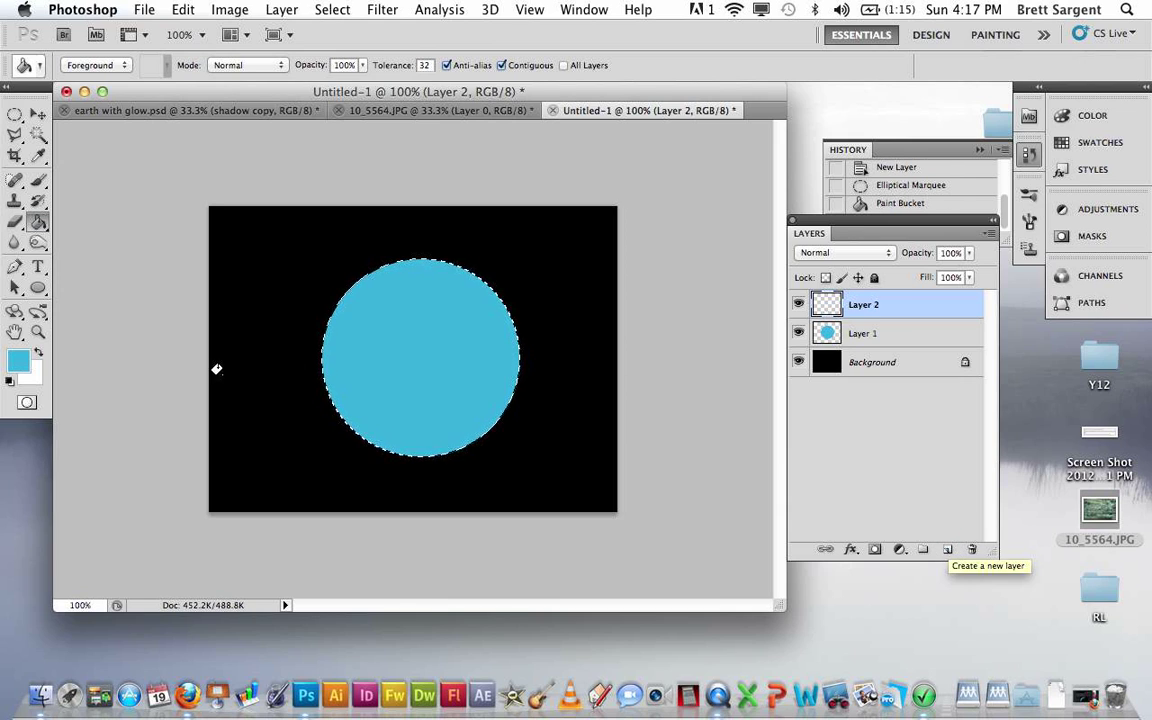
pyautogui.click(8, 382)
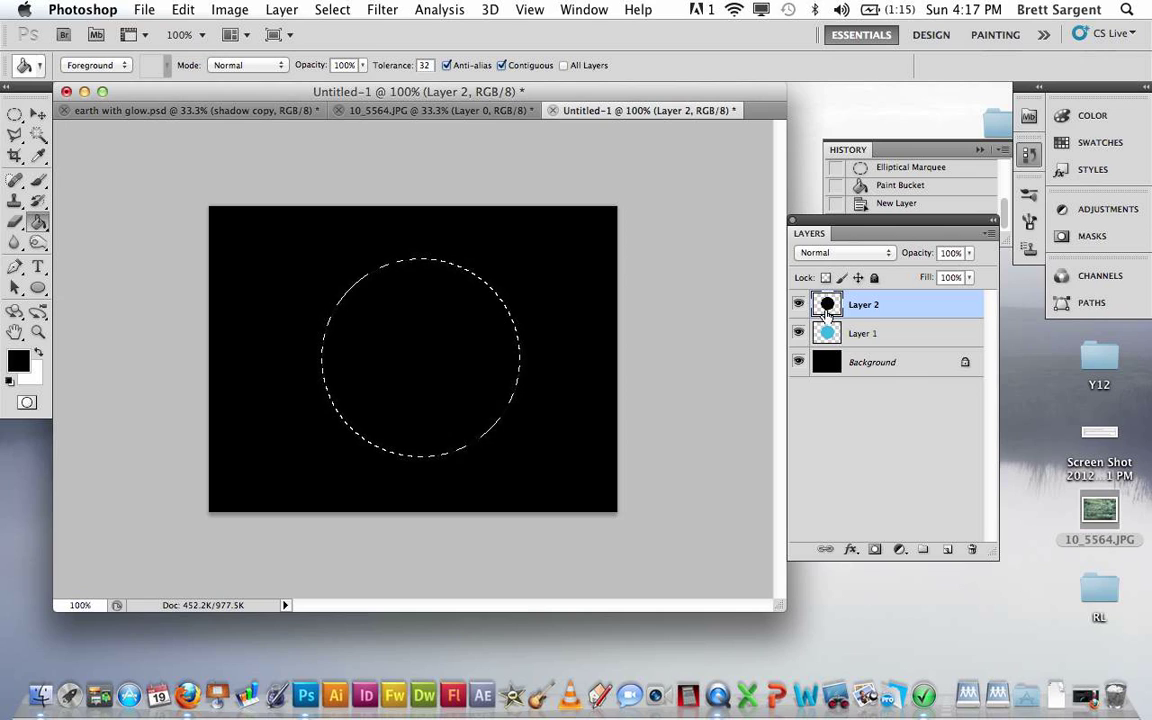
# Rename the black circle layer shadow and the blue circle layer earth, with the shadow layer hidden and the circular selection cleared.
pyautogui.doubleClick(865, 305)
pyautogui.write('shadow')
pyautogui.press('Return')
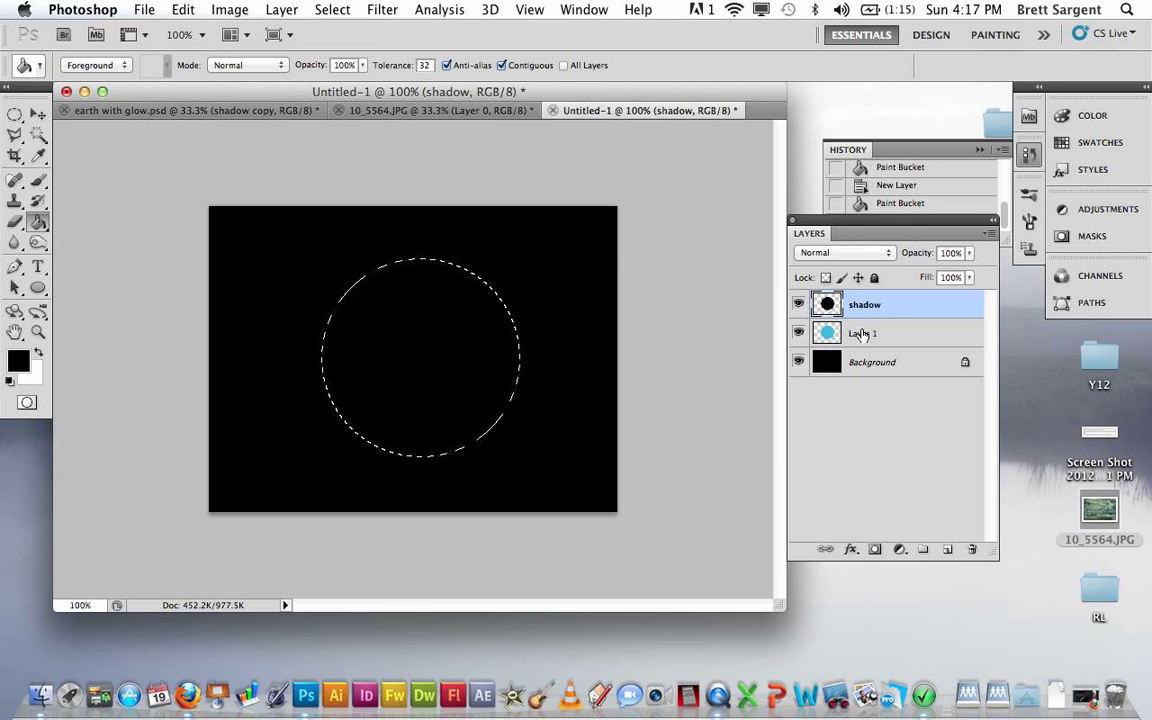
pyautogui.doubleClick(860, 334)
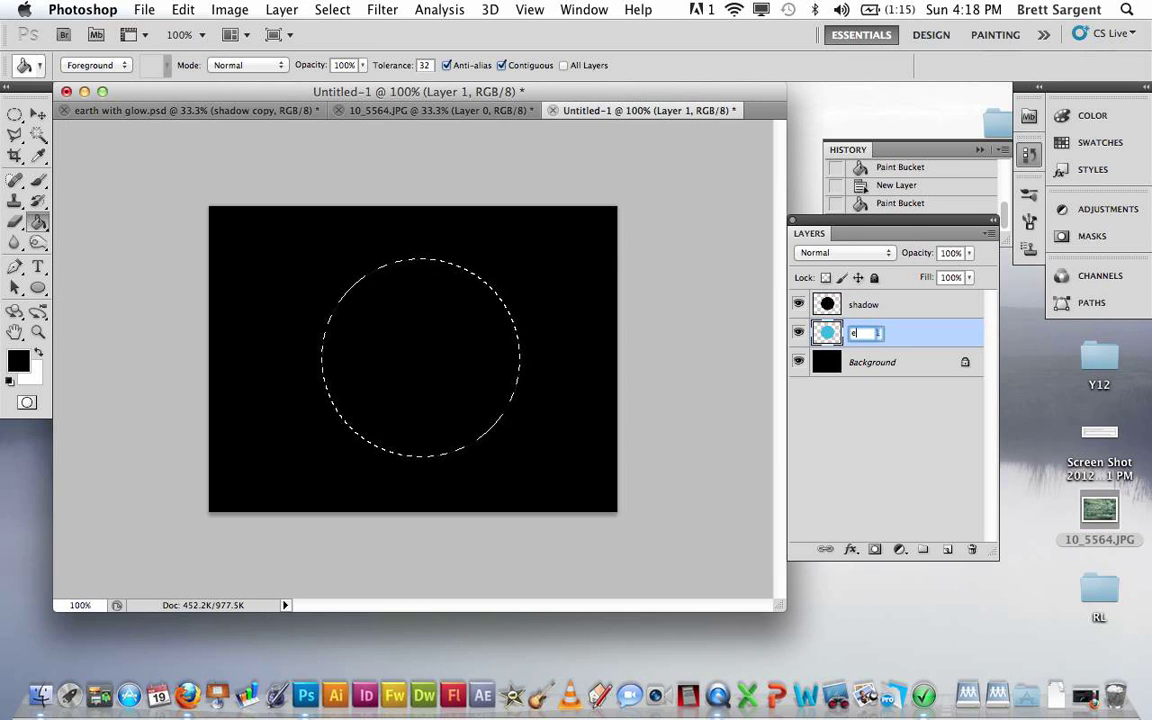
pyautogui.write('earth')
pyautogui.press('Return')
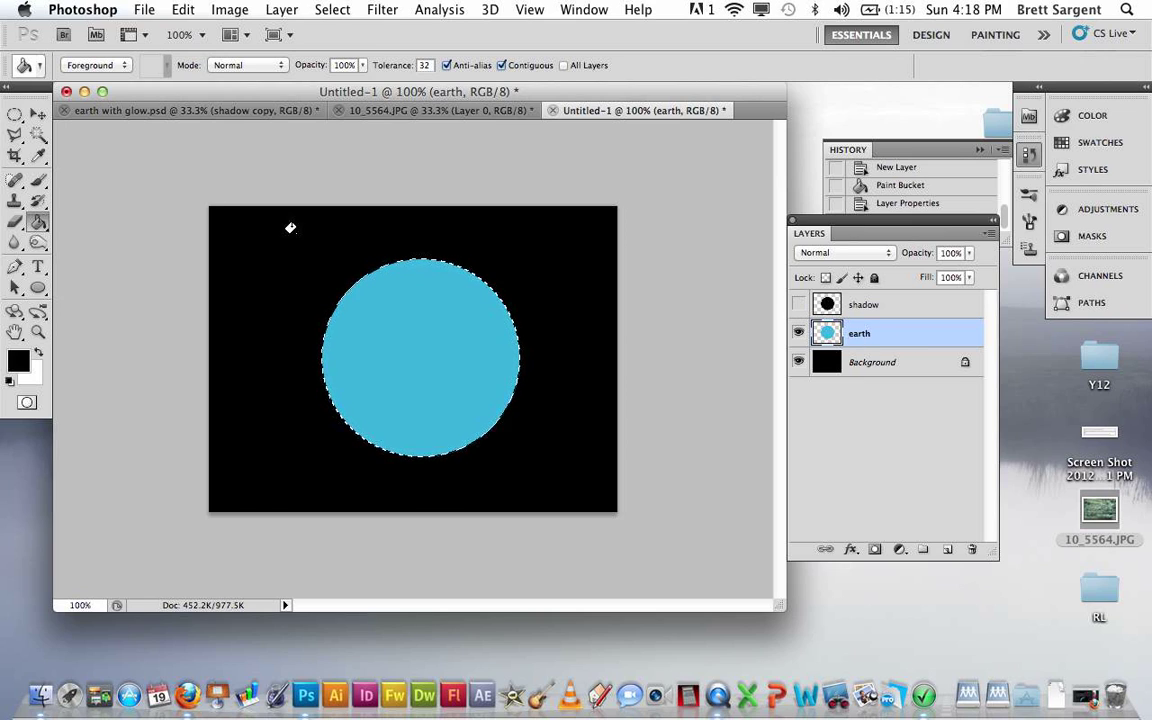
pyautogui.press('super+d')
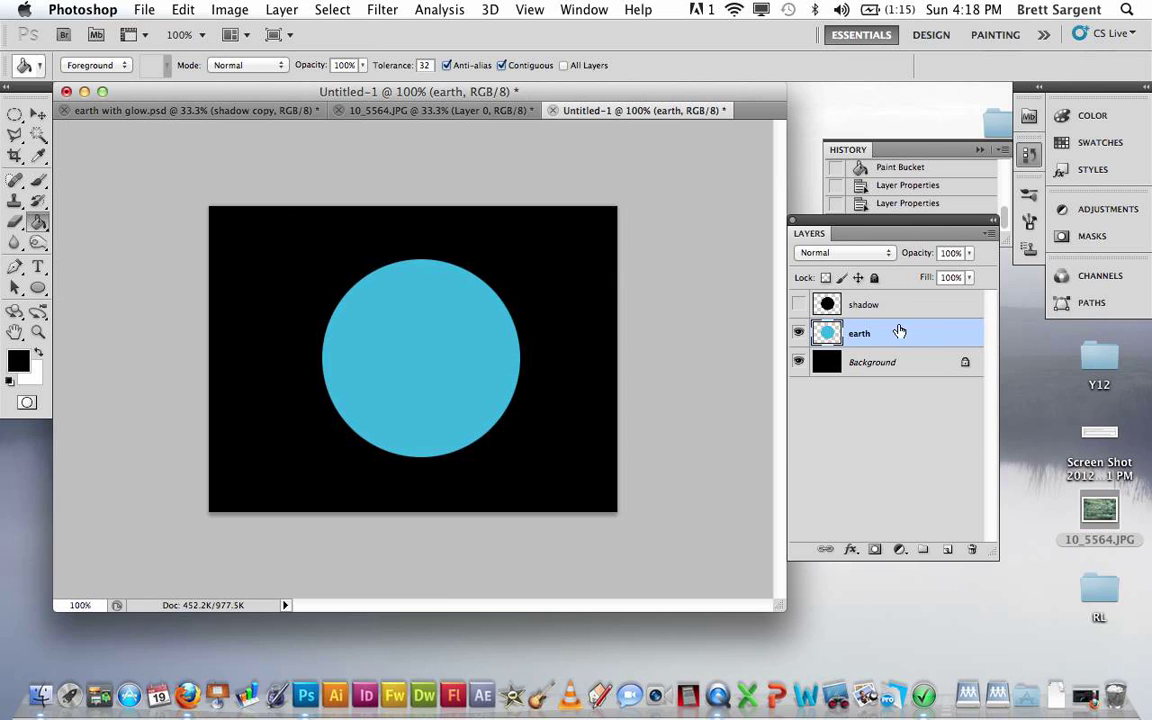
# Add an Inner Shadow effect to the earth layer and set its colour to pale cyan with a hue of 181°.
pyautogui.doubleClick(917, 336)
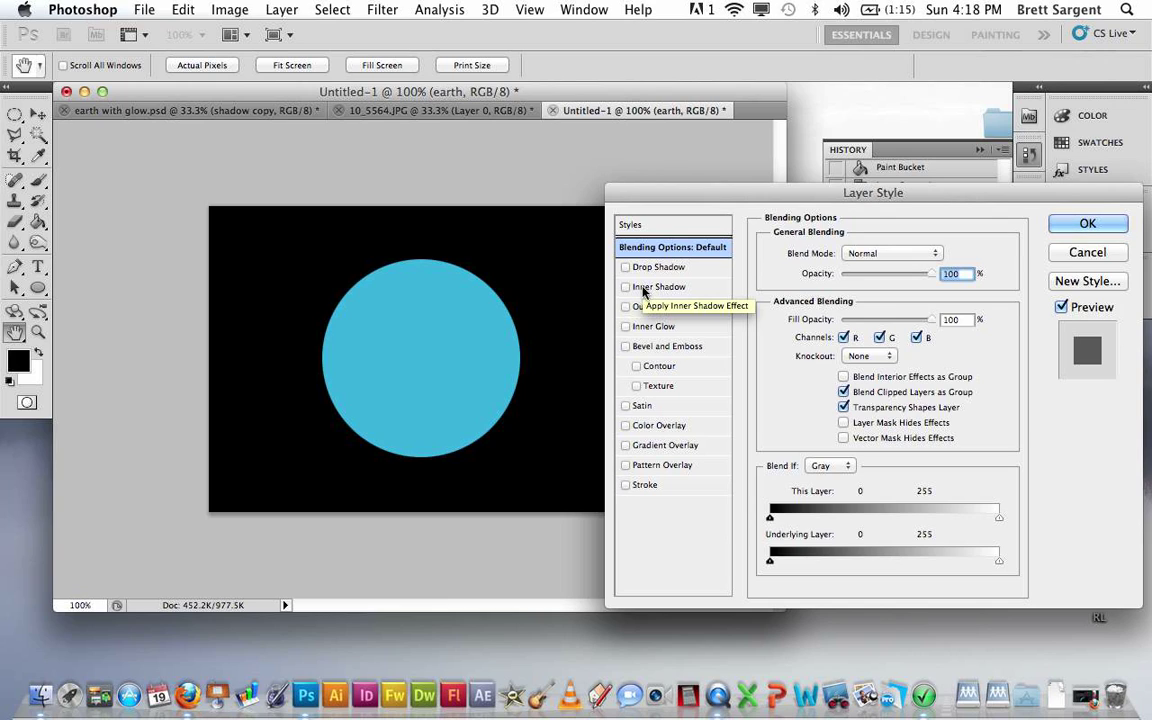
pyautogui.click(657, 289)
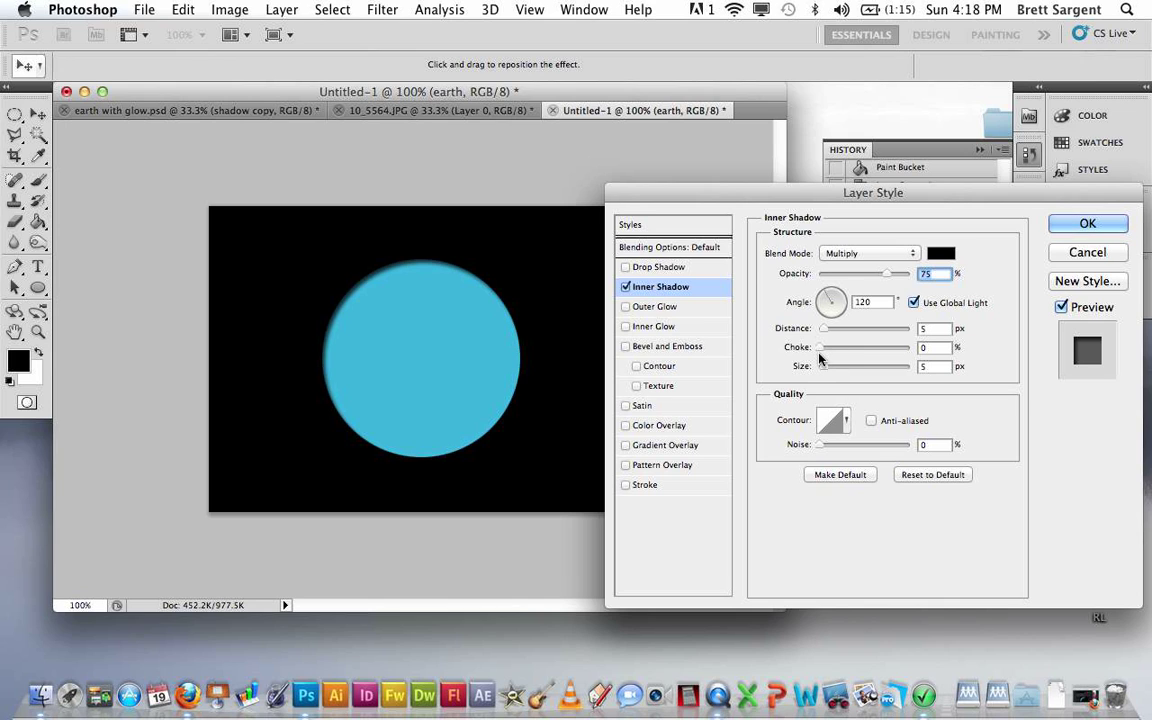
pyautogui.click(940, 253)
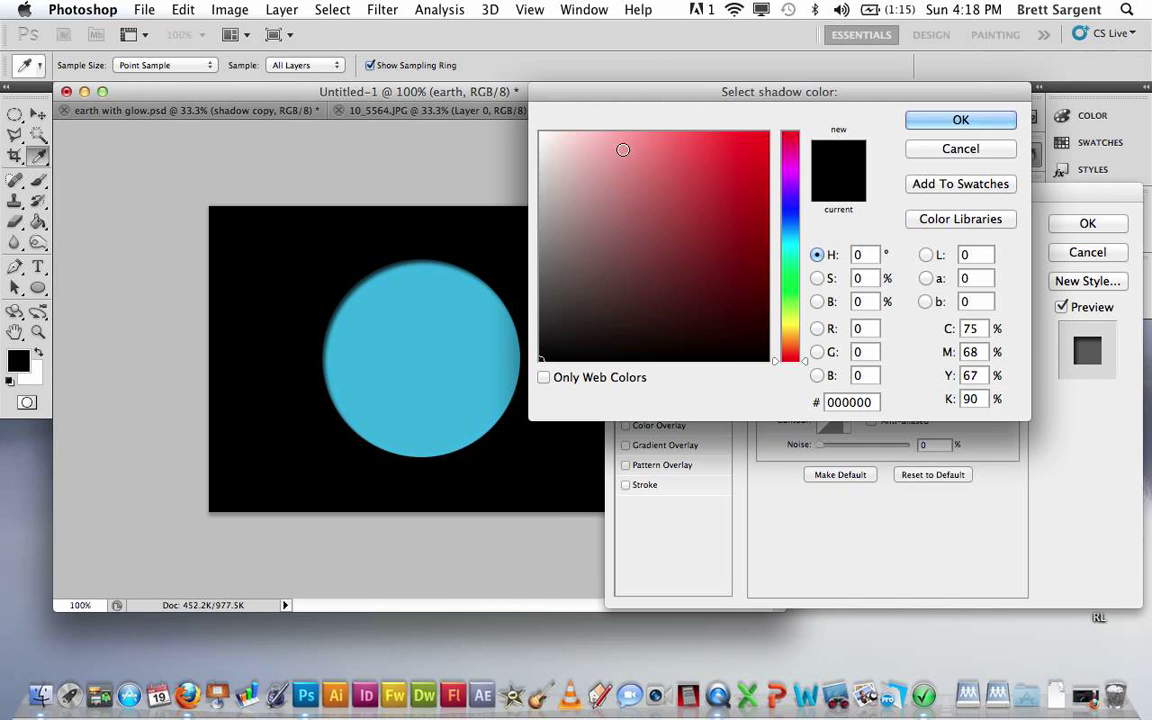
pyautogui.click(795, 245)
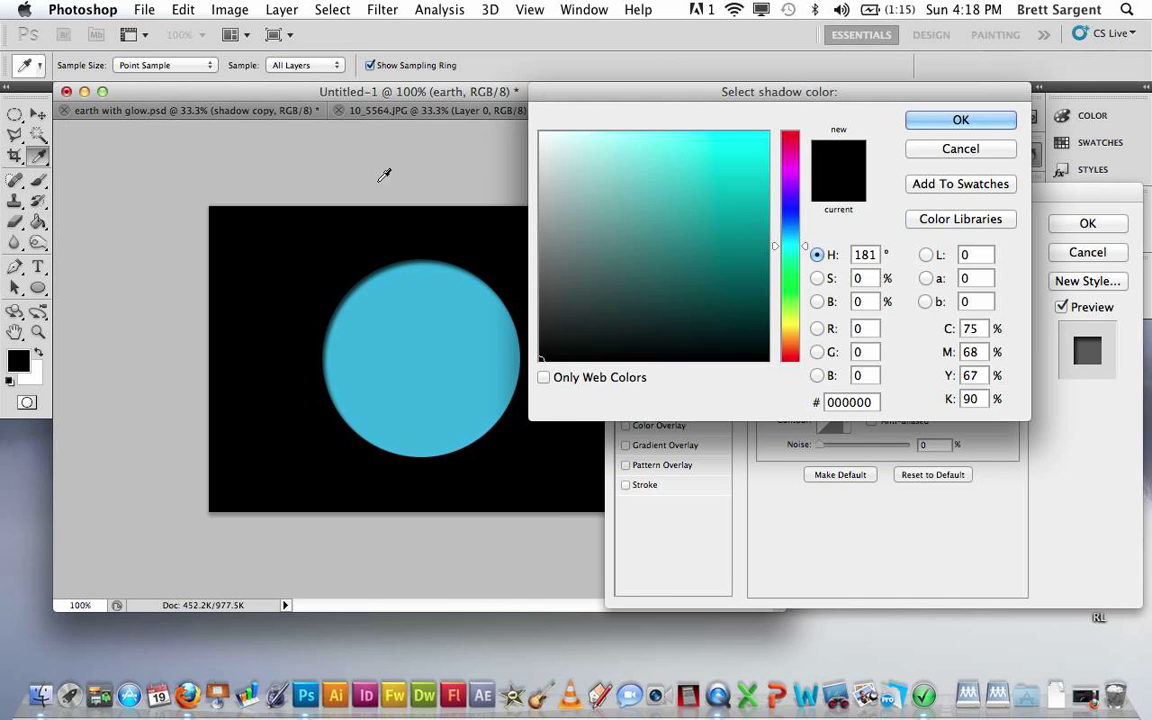
pyautogui.moveTo(586, 138); pyautogui.dragTo(614, 135)
pyautogui.click(950, 124)
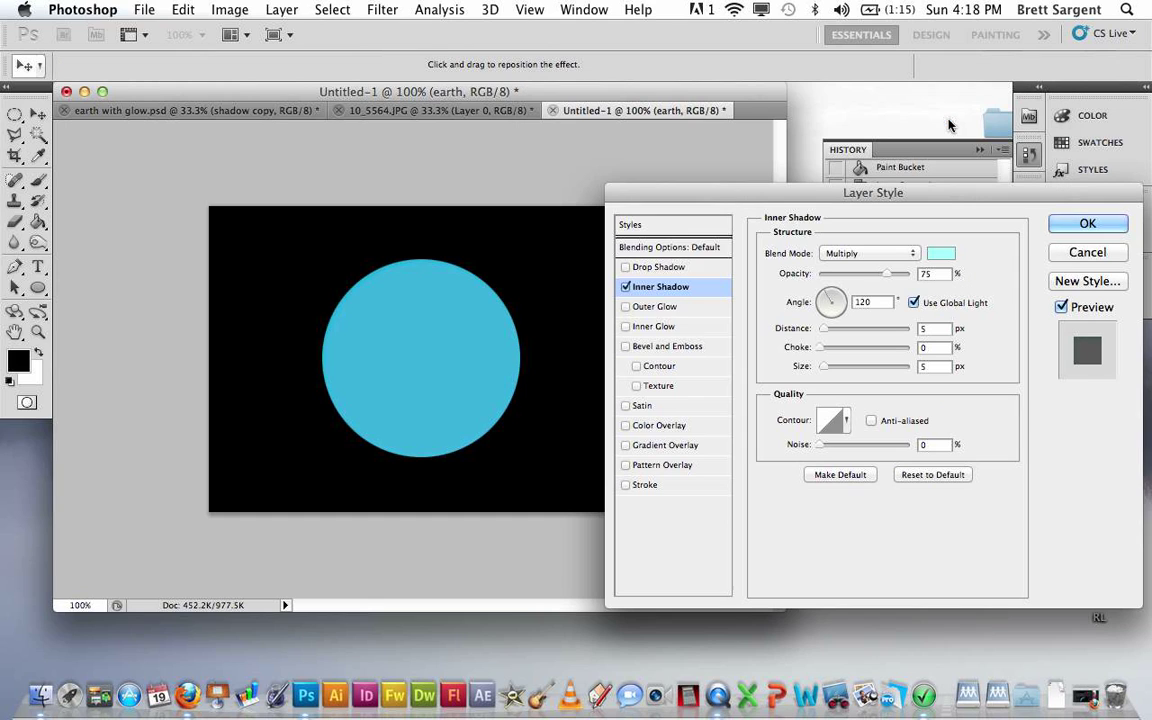
# Add an Outer Glow to the earth layer in light blue with a hue of 199°, a spread of 7% and a size of 16 px.
pyautogui.click(654, 308)
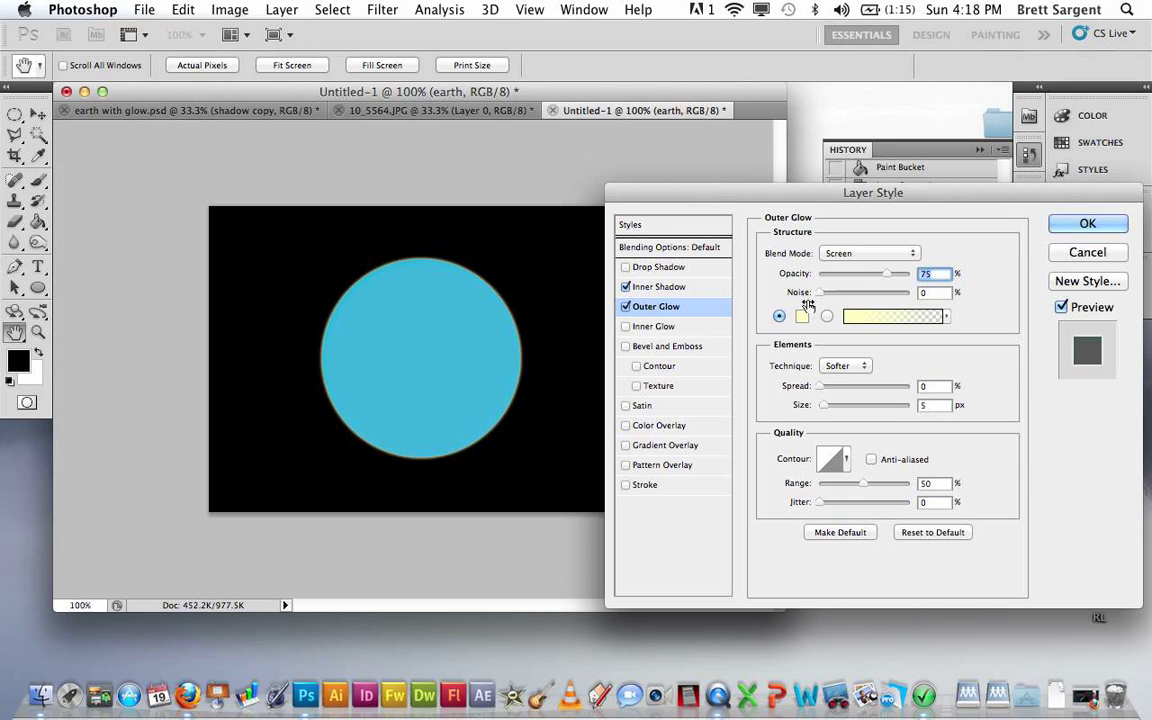
pyautogui.click(893, 316)
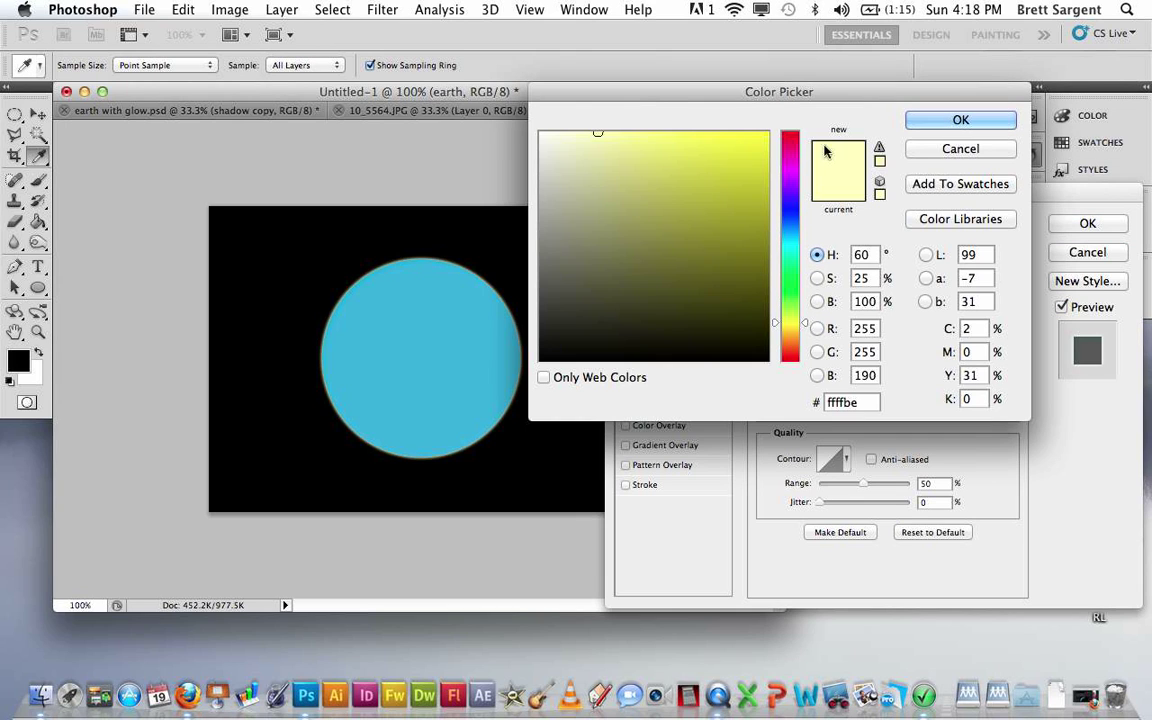
pyautogui.click(797, 236)
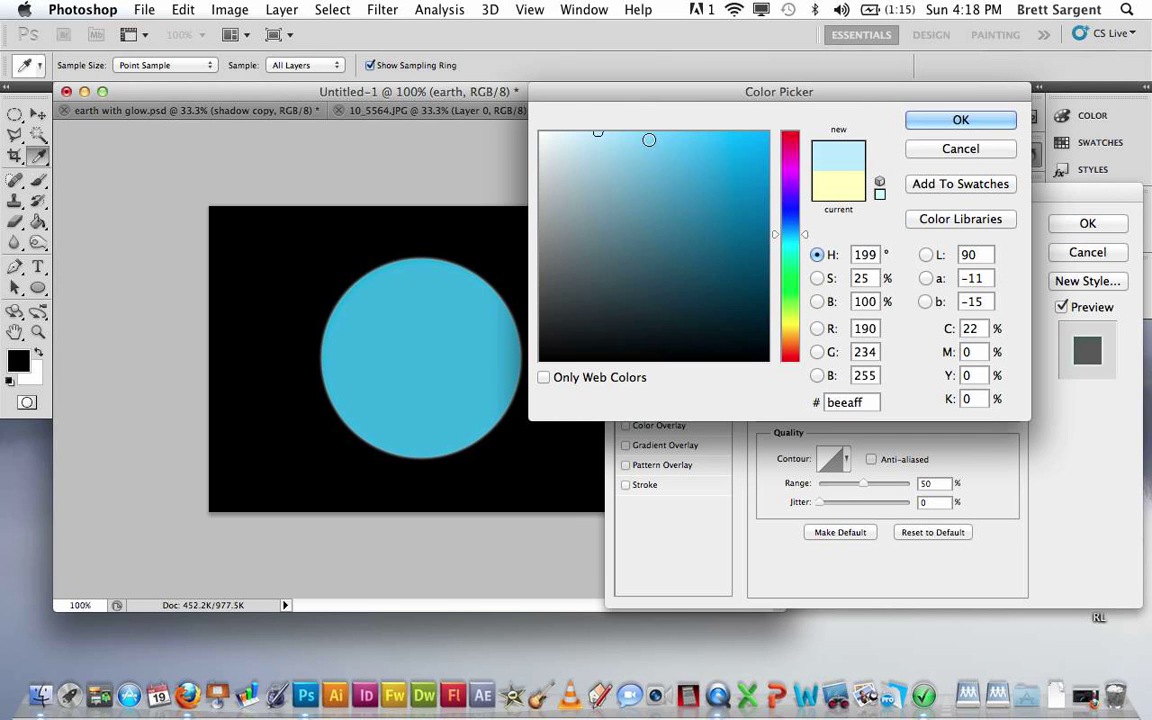
pyautogui.click(618, 134)
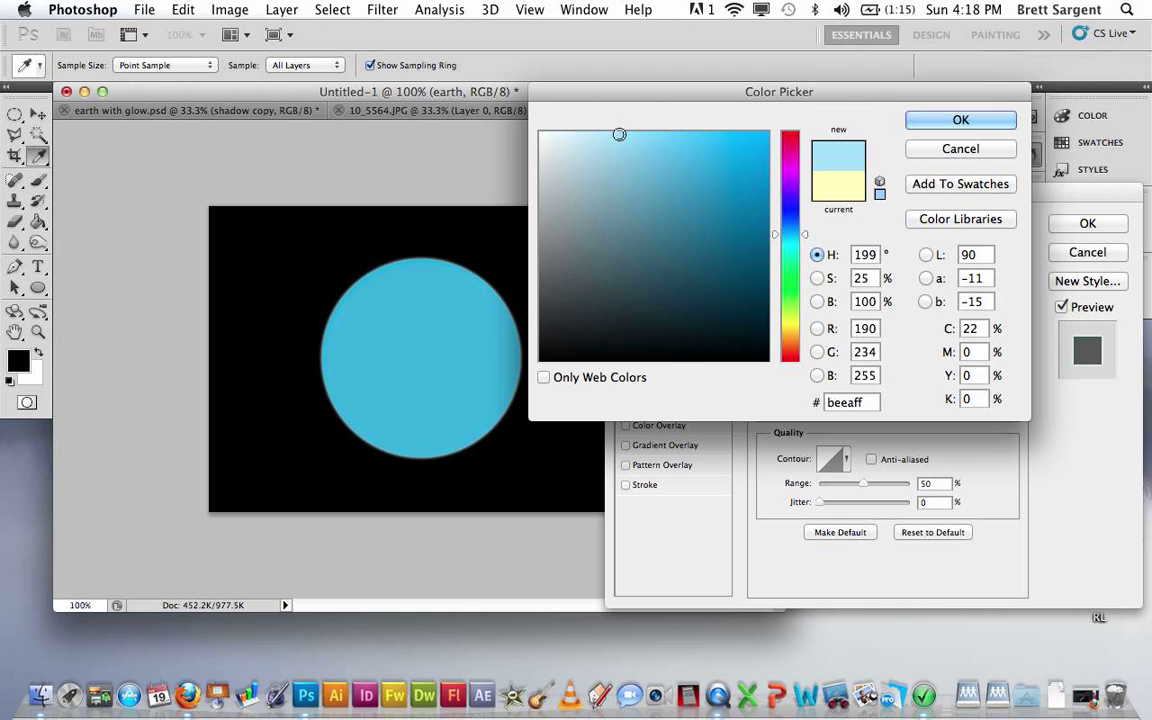
pyautogui.click(917, 128)
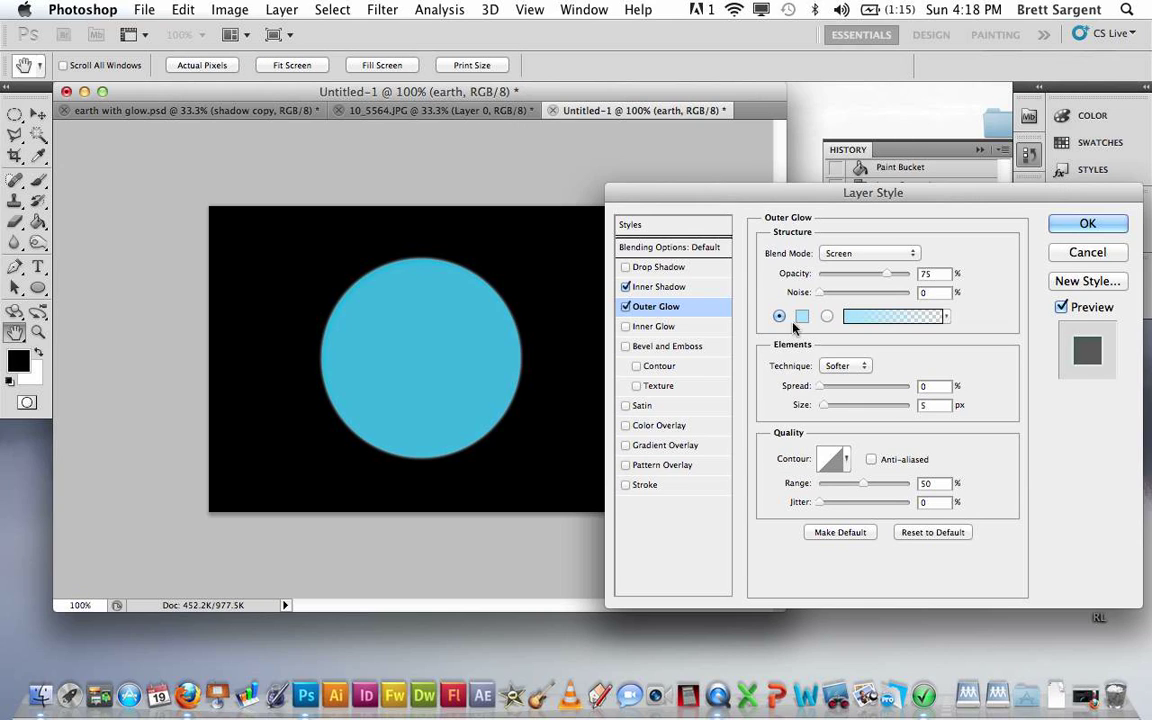
pyautogui.moveTo(820, 388)
pyautogui.mouseDown()
pyautogui.moveTo(822, 404)
pyautogui.moveTo(843, 404)
pyautogui.moveTo(830, 405)
pyautogui.moveTo(826, 389)
pyautogui.mouseUp()
pyautogui.click(822, 387)
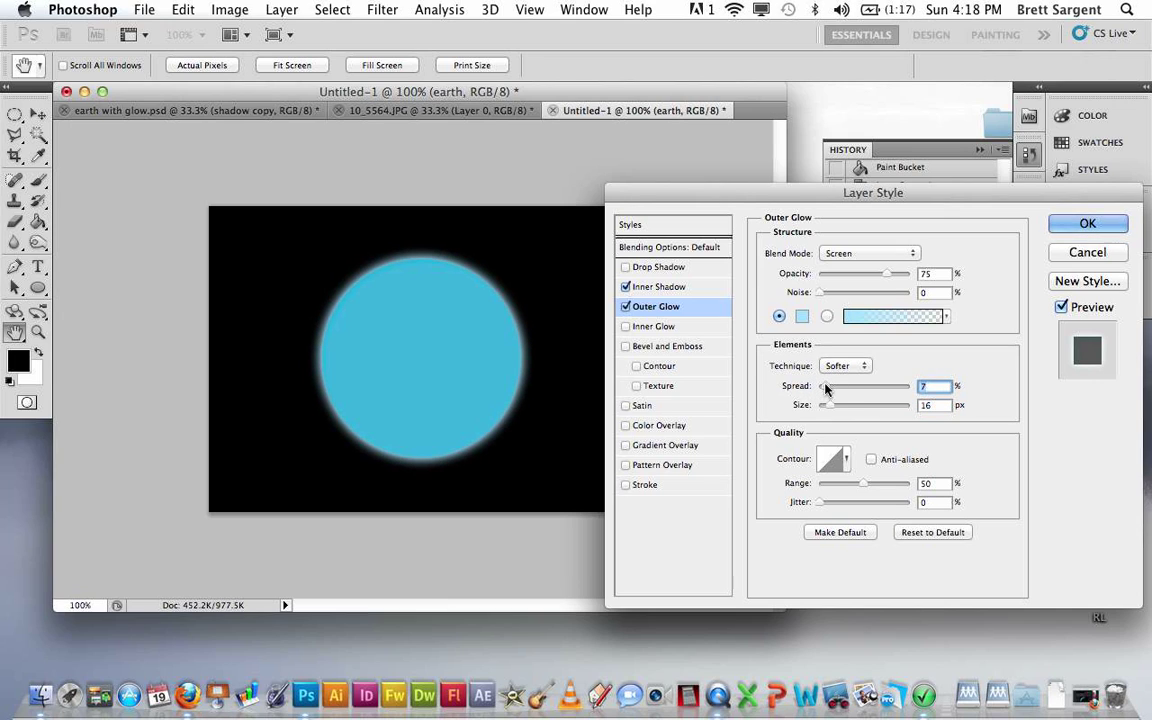
# Add an Inner Glow to the earth layer, compare the circle with and without it, and set the glow colour to e1f7fb.
pyautogui.click(665, 328)
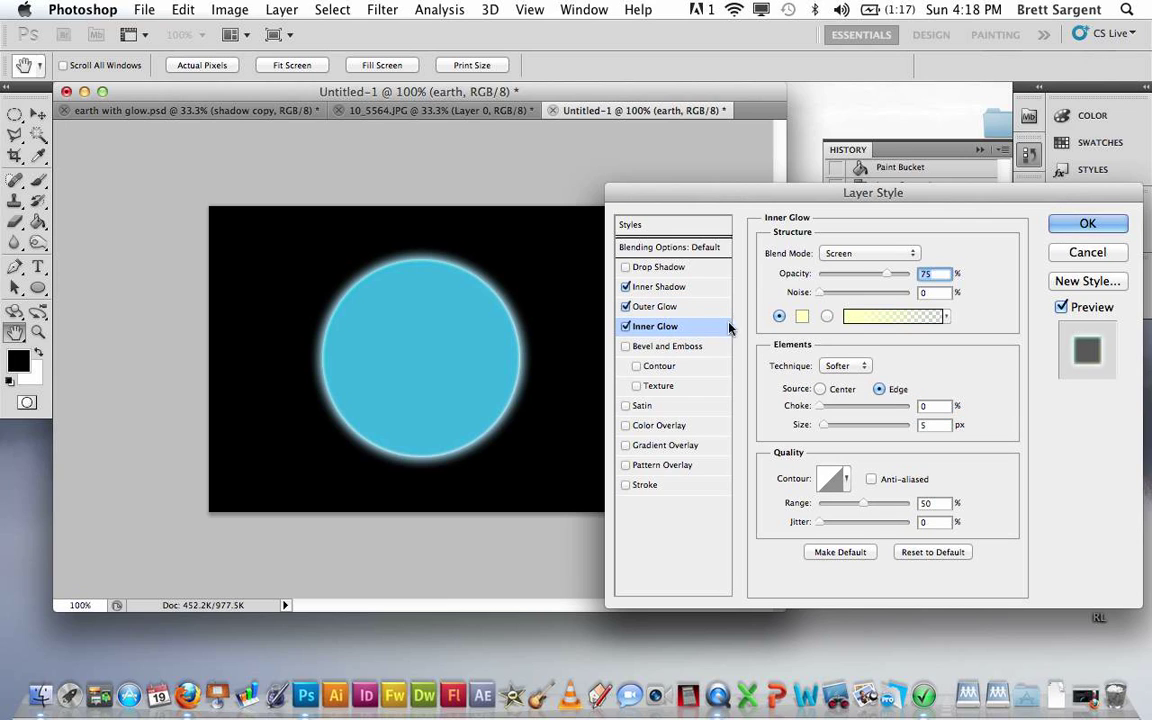
pyautogui.click(626, 327)
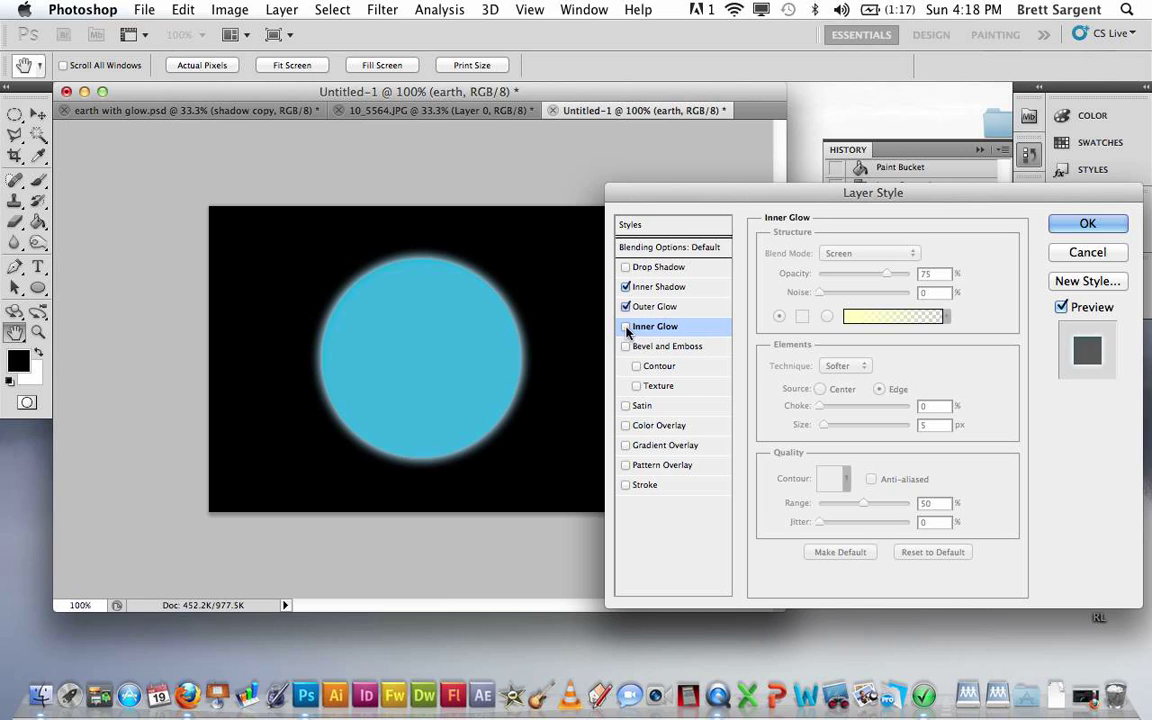
pyautogui.click(626, 327)
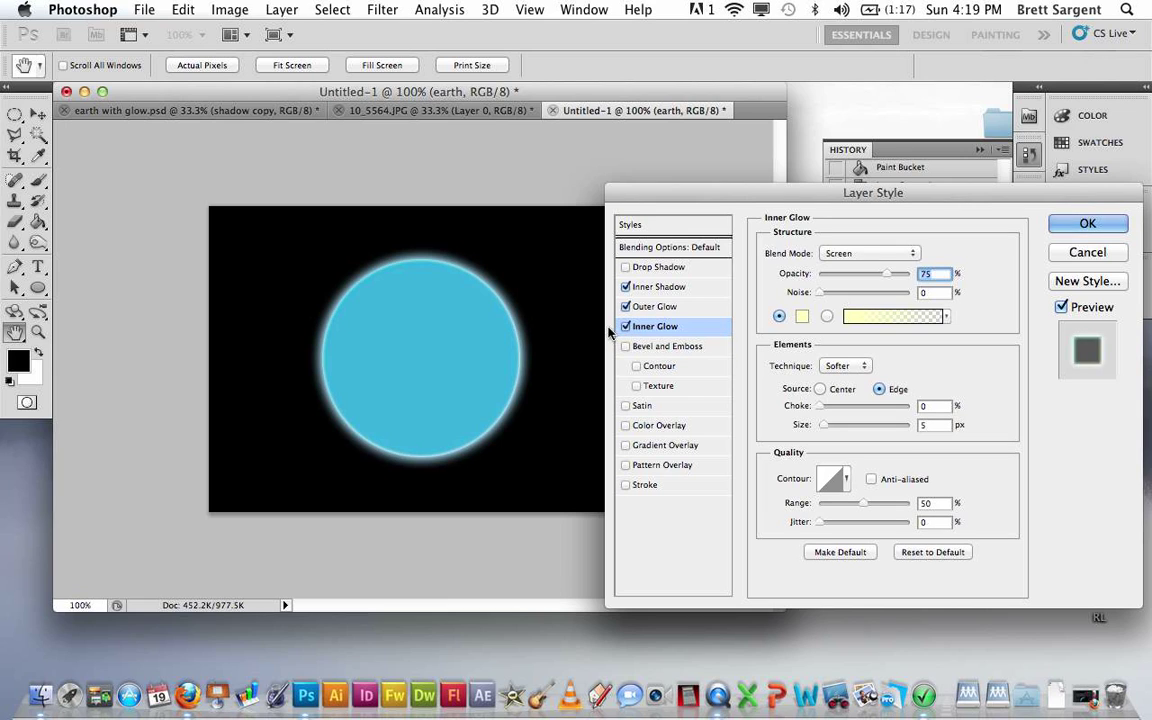
pyautogui.click(633, 329)
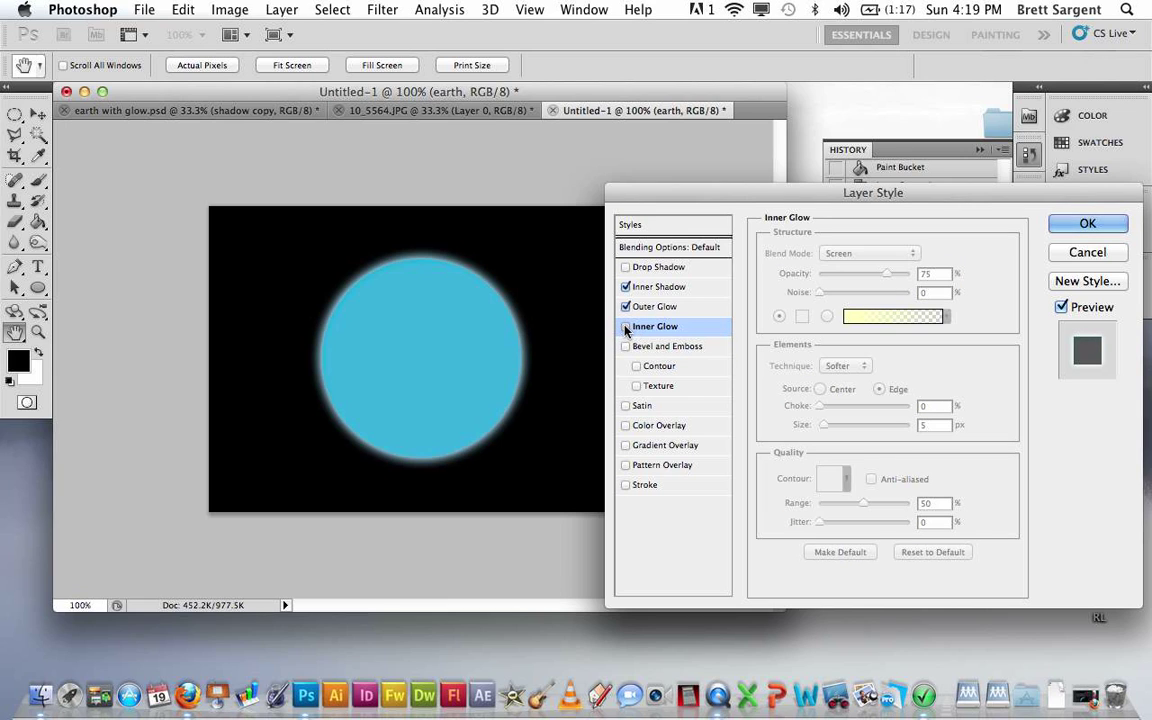
pyautogui.click(626, 328)
pyautogui.click(802, 316)
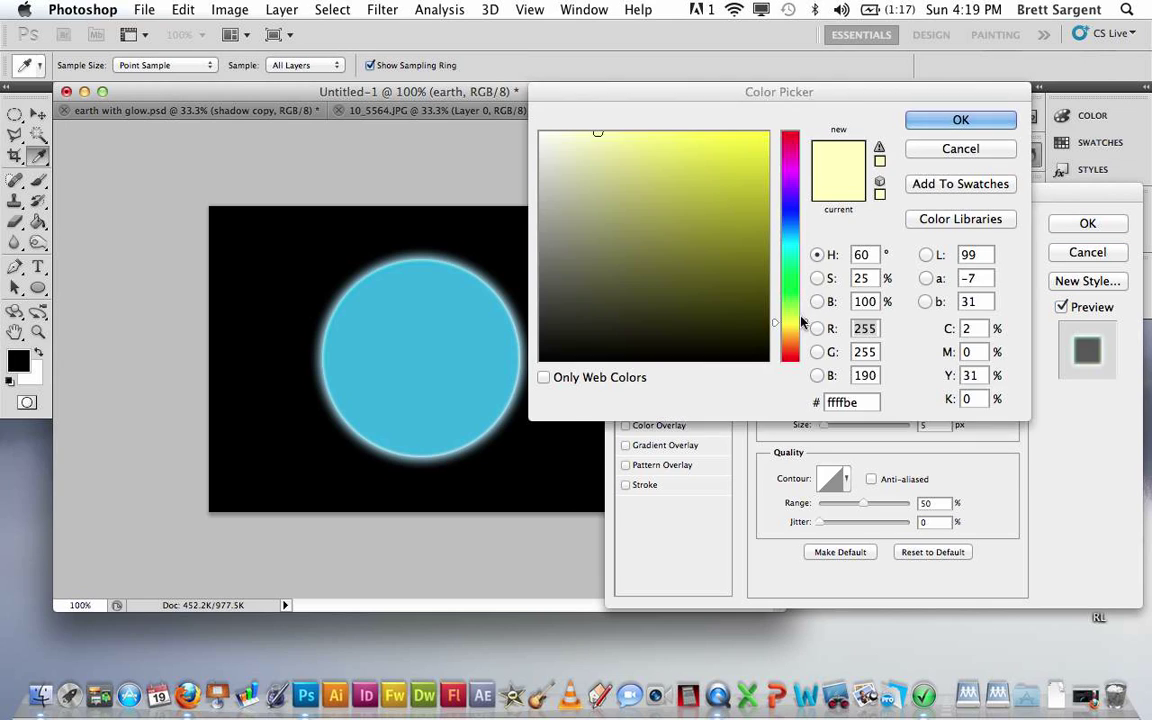
pyautogui.click(554, 143)
pyautogui.click(587, 144)
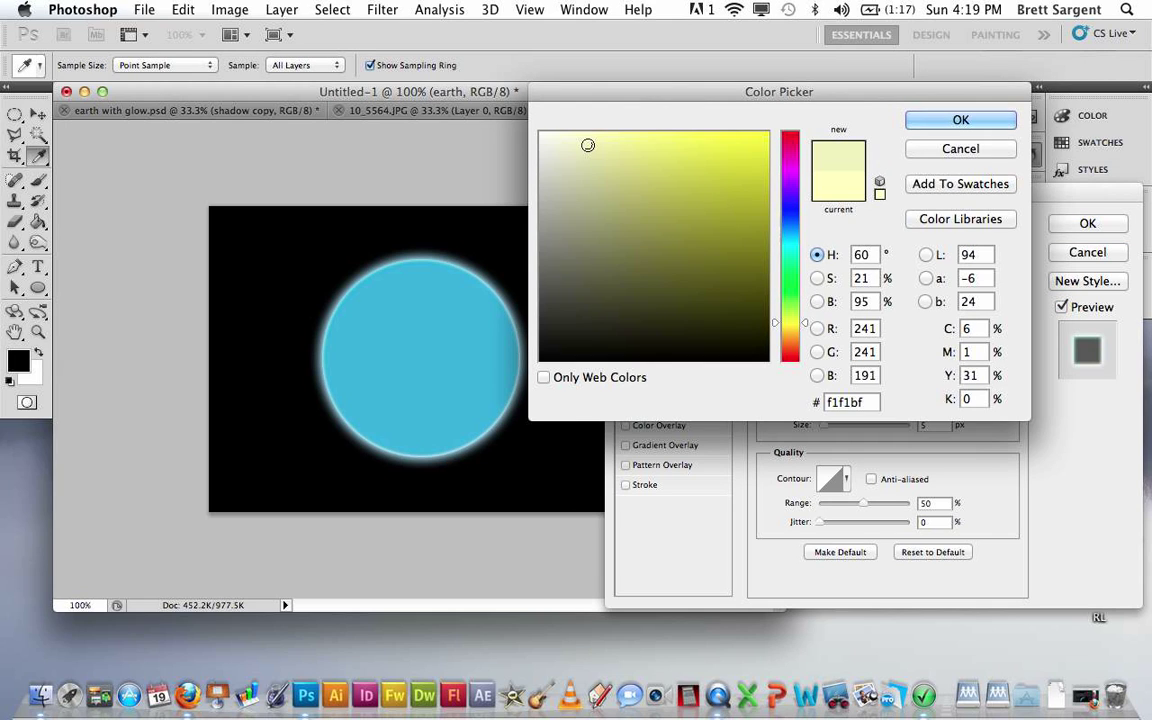
pyautogui.click(788, 240)
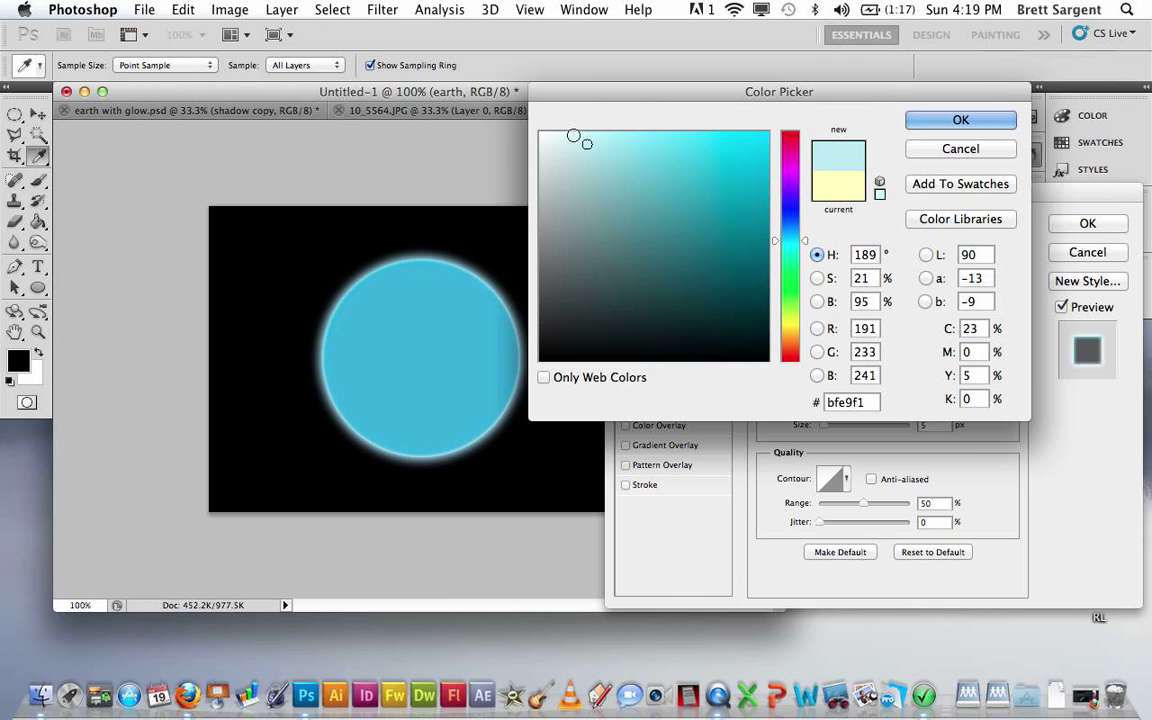
pyautogui.moveTo(573, 135); pyautogui.dragTo(561, 135)
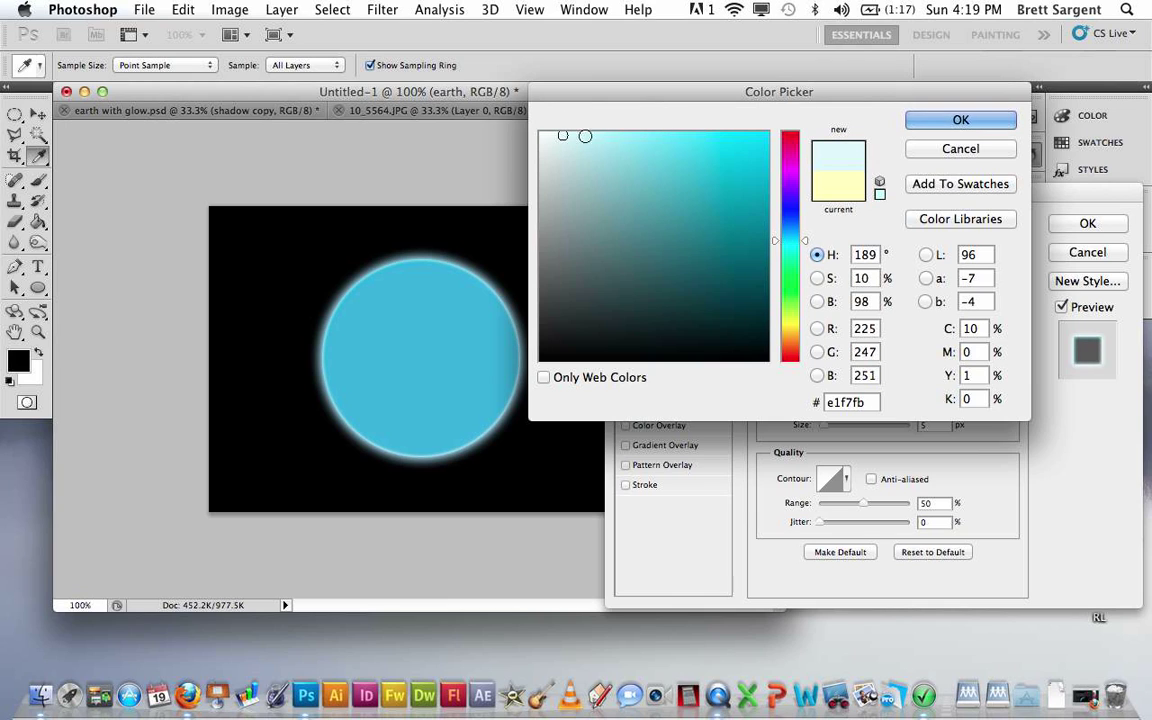
pyautogui.click(928, 122)
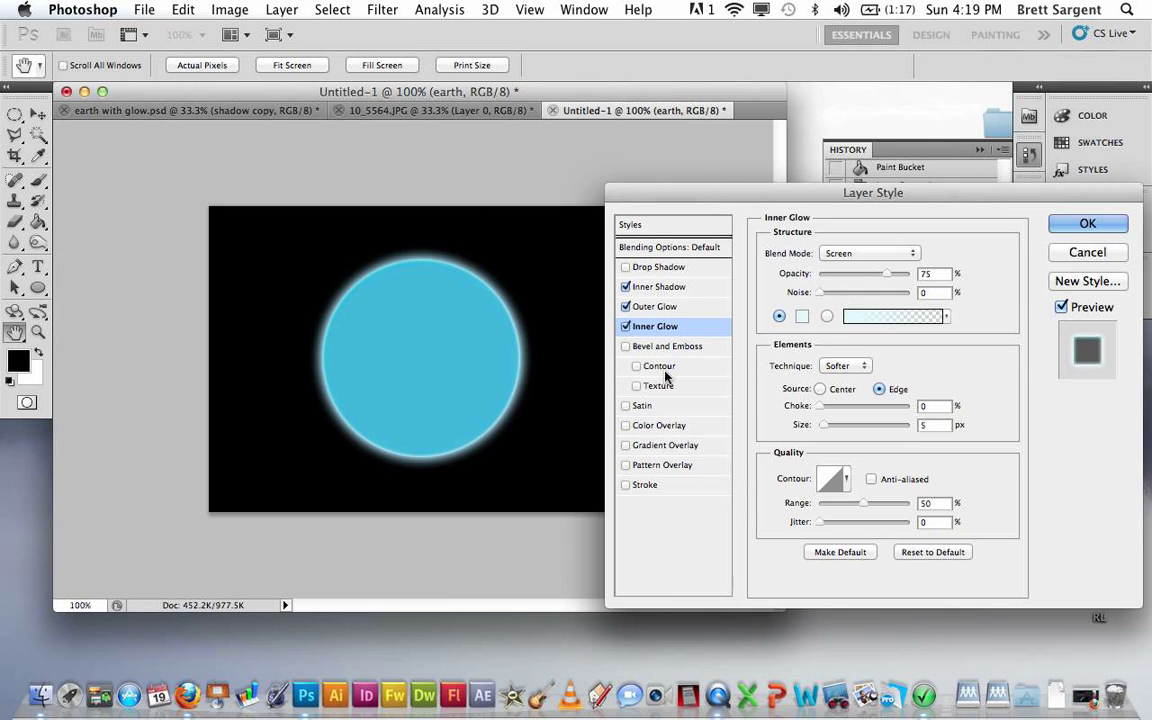
# Set the inner glow's choke to 3% and its size to 10 px after trying 250 px, and apply the layer style.
pyautogui.click(822, 406)
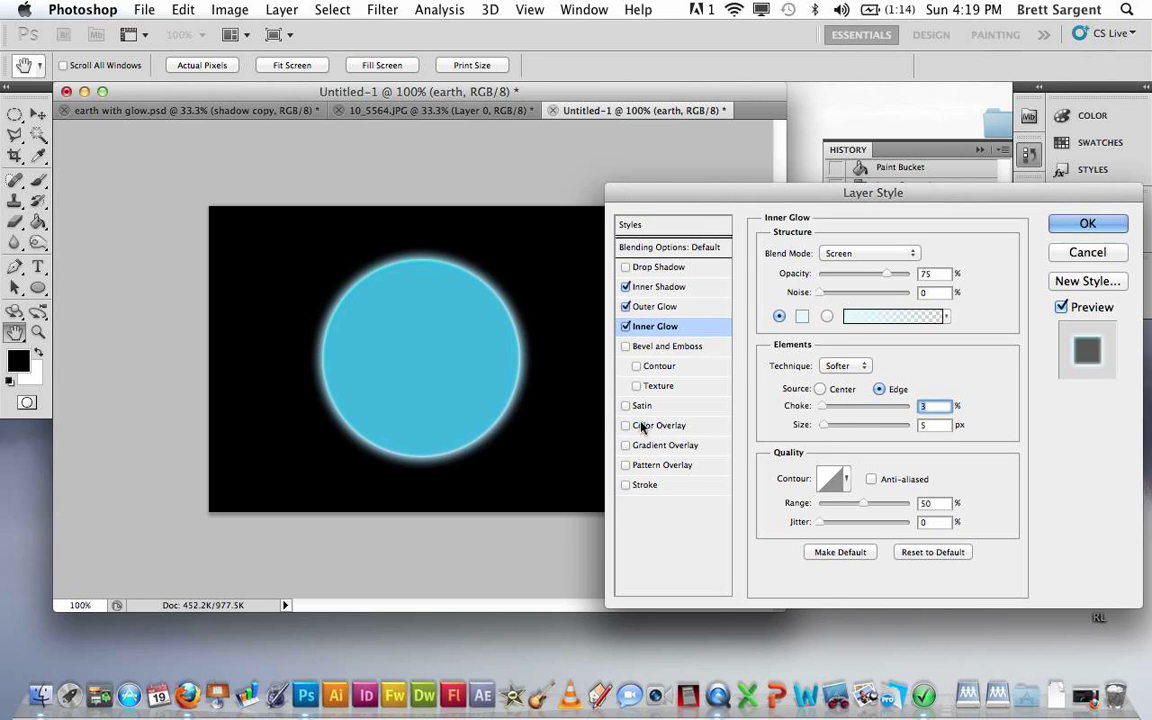
pyautogui.click(823, 426)
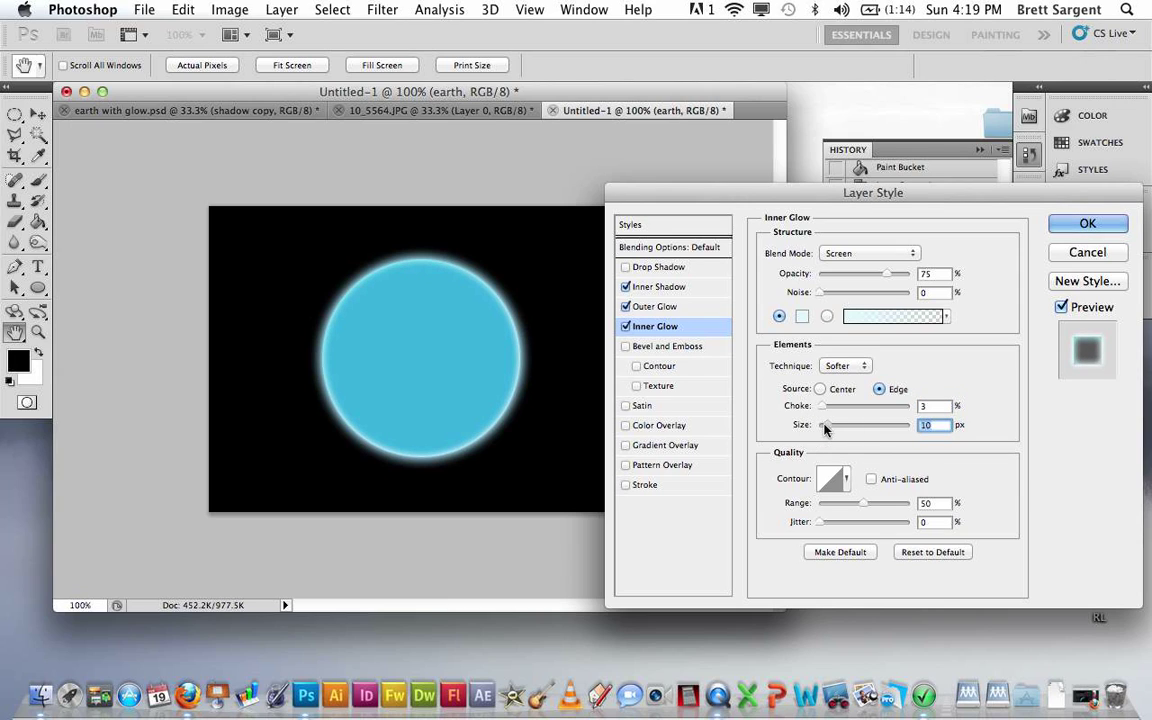
pyautogui.moveTo(824, 427); pyautogui.dragTo(912, 426)
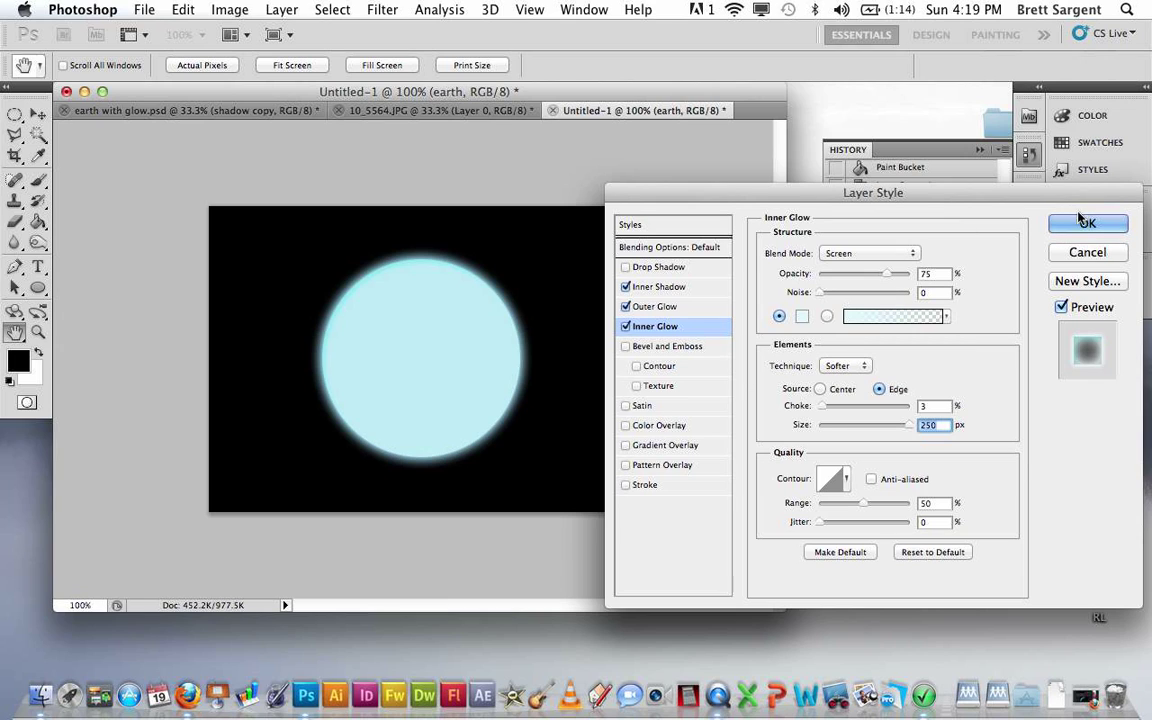
pyautogui.click(909, 426)
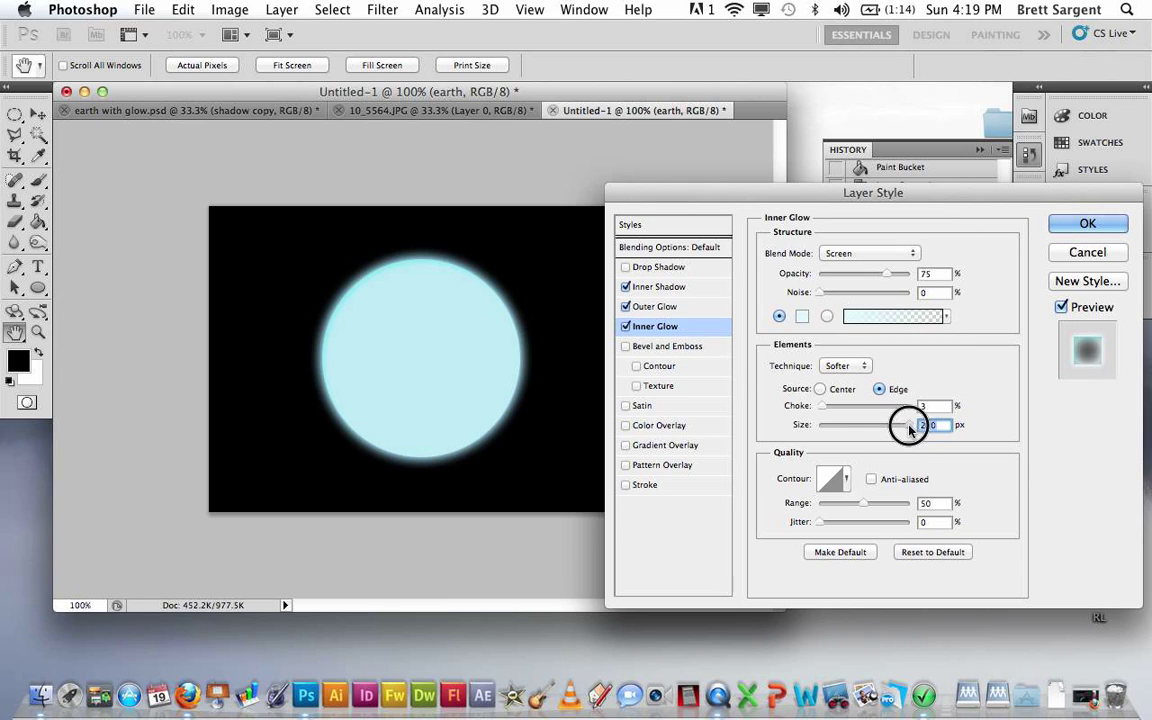
pyautogui.moveTo(909, 426); pyautogui.dragTo(828, 432)
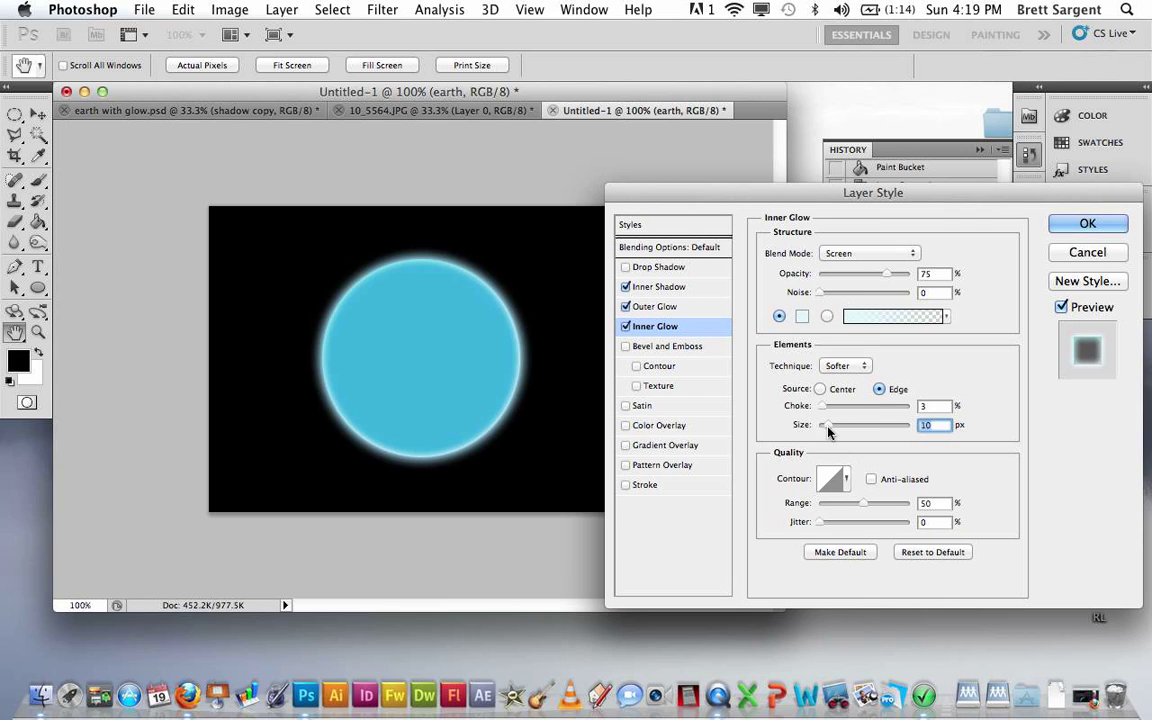
pyautogui.click(1125, 224)
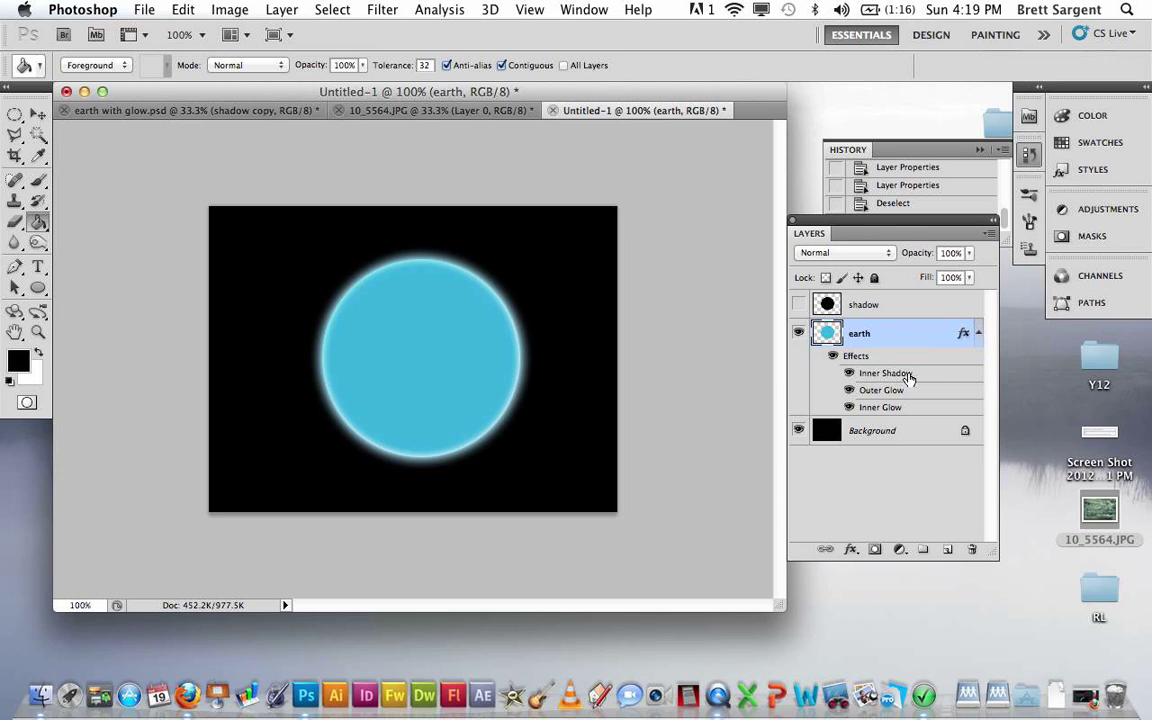
# Add an empty layer above the earth layer and merge the two so the layer effects are baked in.
pyautogui.click(947, 550)
pyautogui.keyDown('shift'); pyautogui.click(908, 362); pyautogui.keyUp('shift')
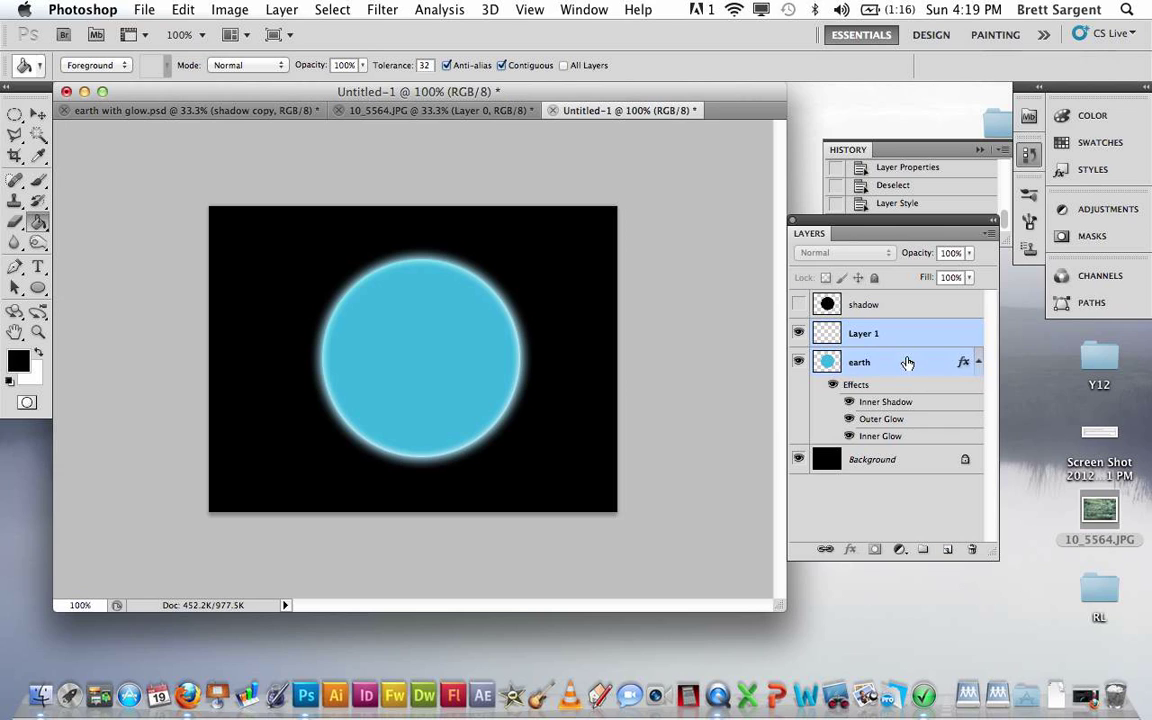
pyautogui.rightClick(908, 362)
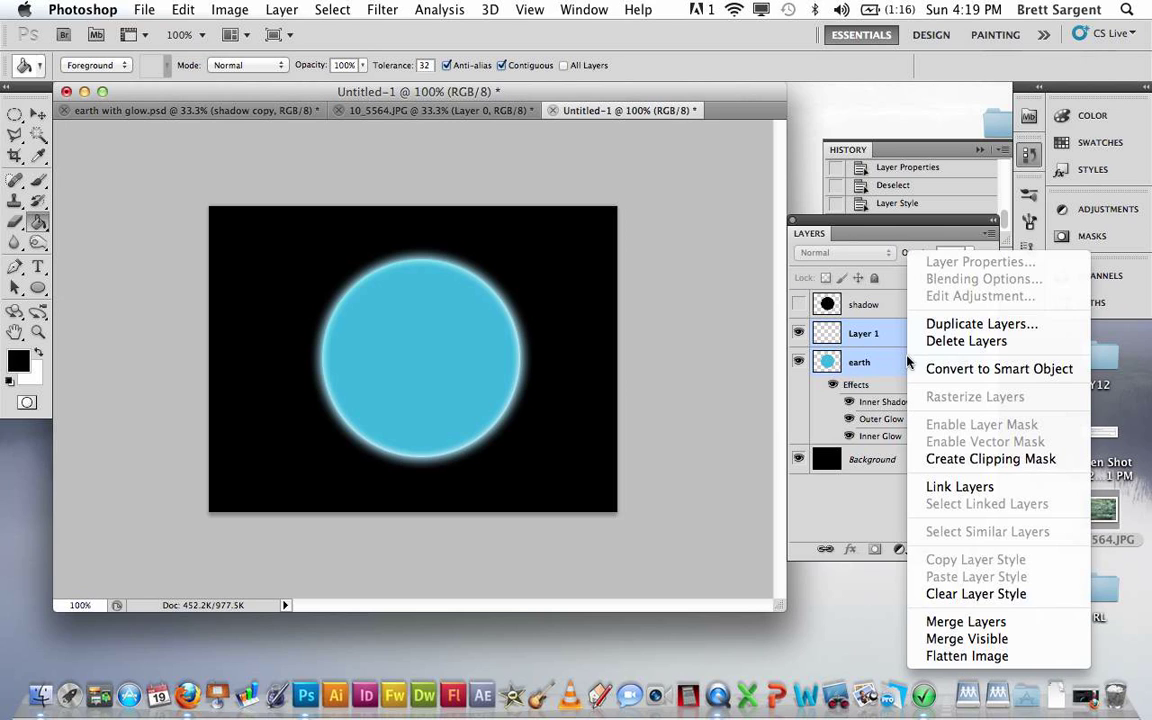
pyautogui.click(945, 621)
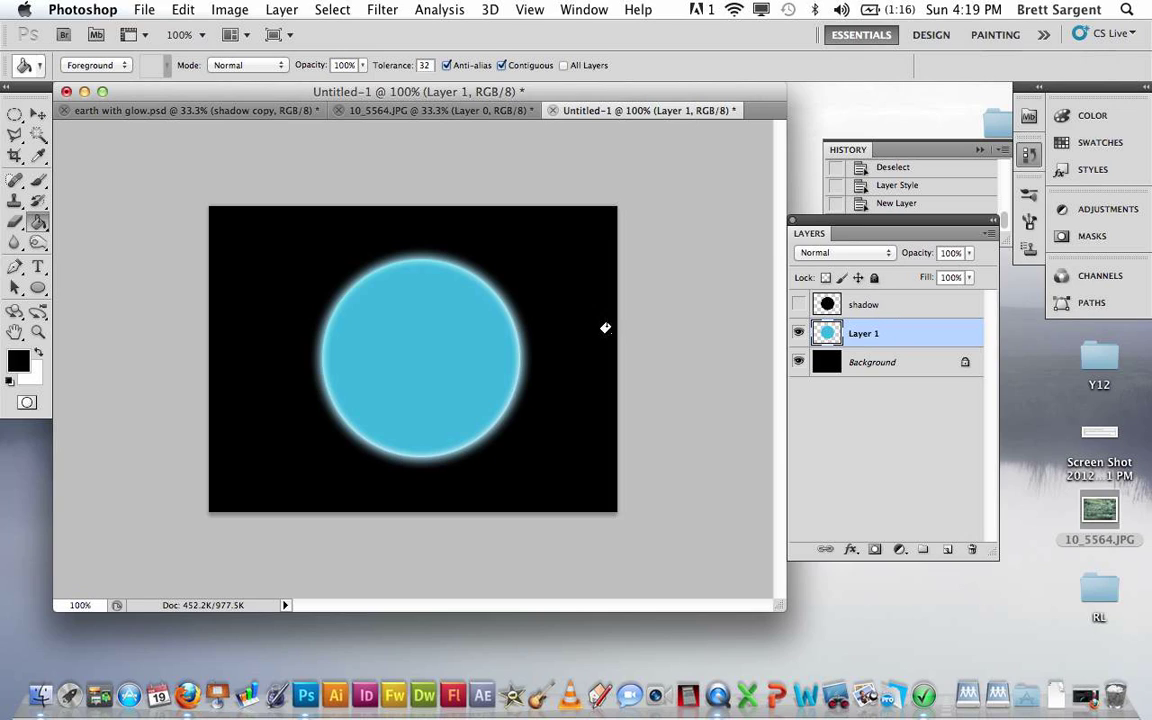
# Make the hidden shadow layer visible above the earth circle and switch to the Move tool.
pyautogui.click(798, 304)
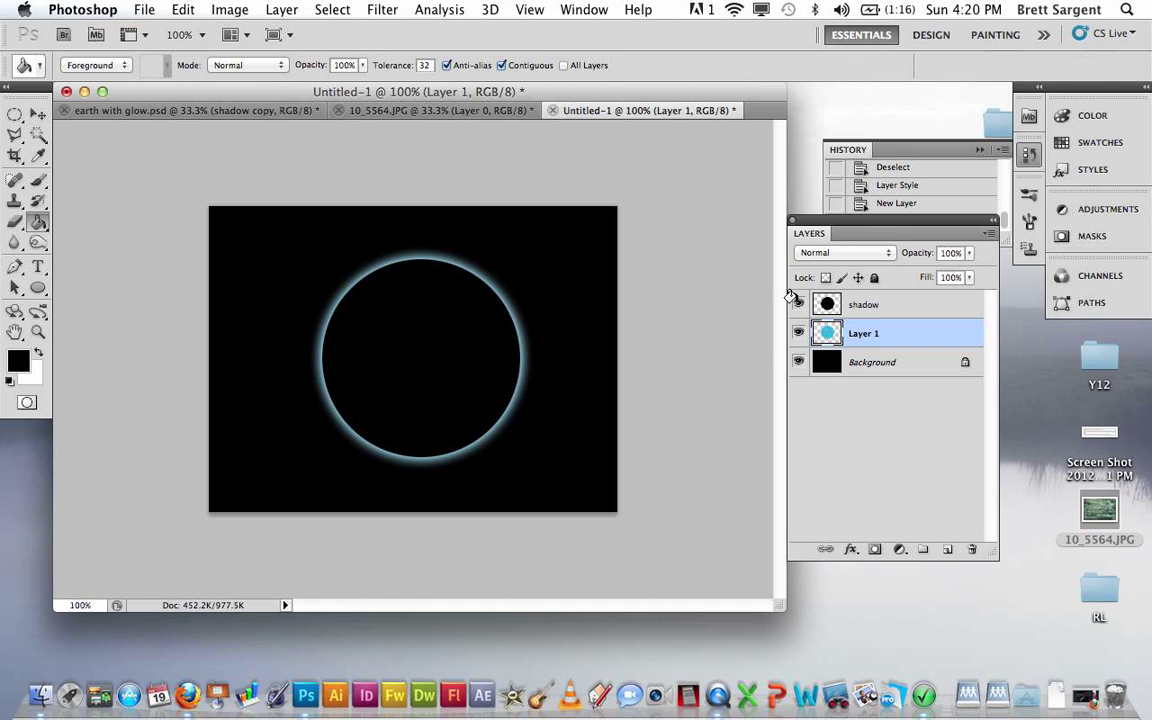
pyautogui.click(38, 116)
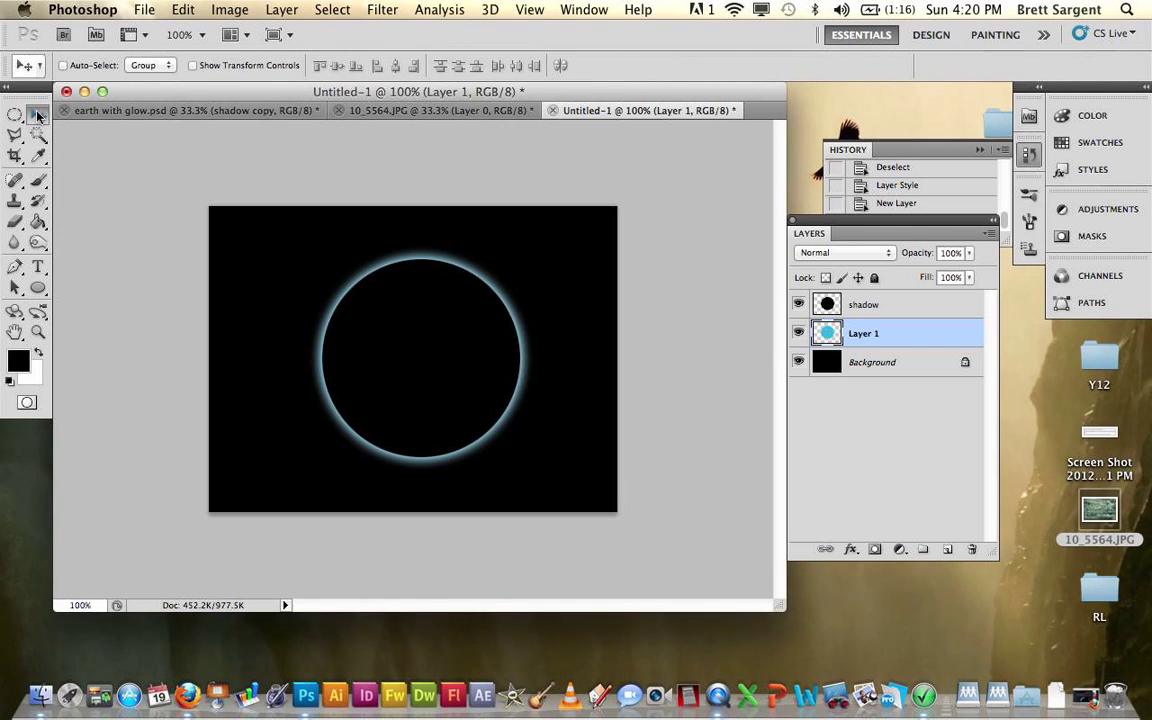
pyautogui.moveTo(432, 360); pyautogui.dragTo(448, 383)
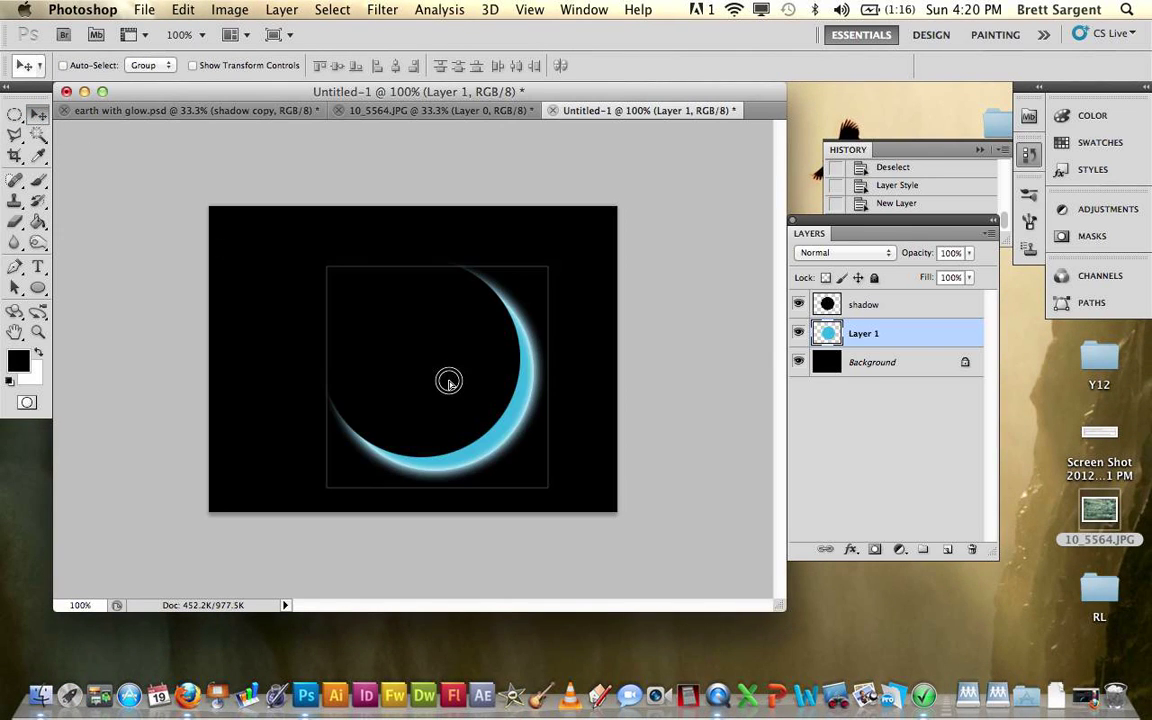
pyautogui.press('super+e')
pyautogui.press('super+alt+z')
pyautogui.press('super+alt+z')
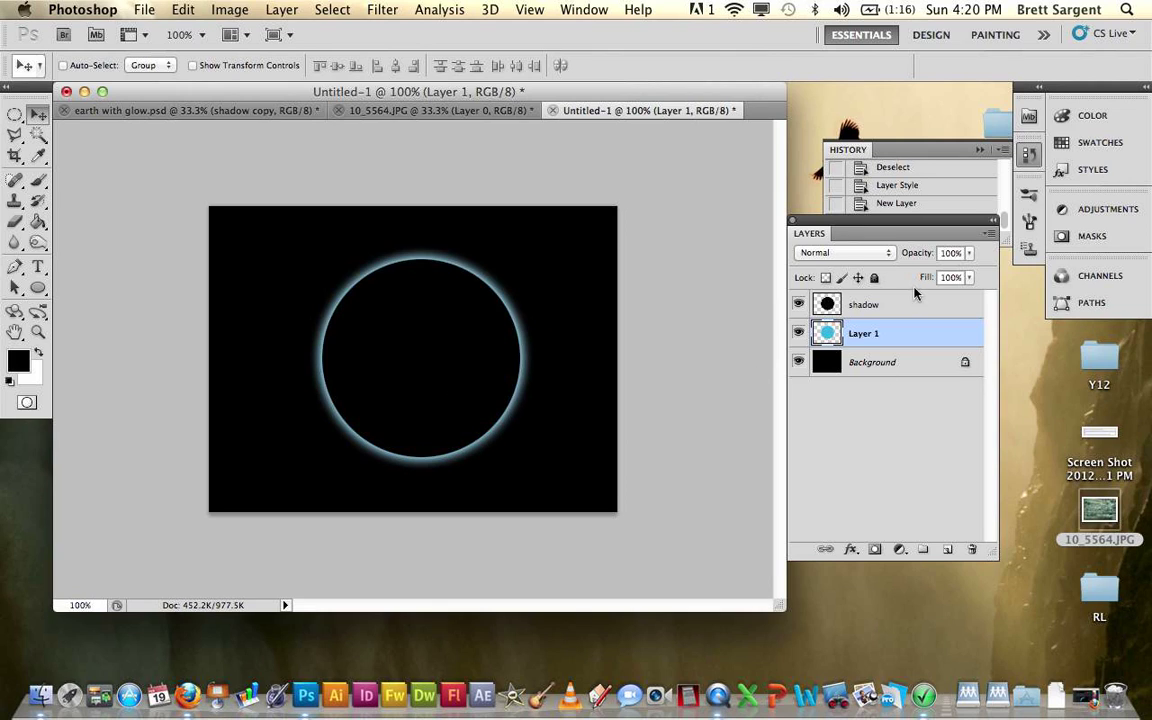
# Move the shadow layer down and to the right so a blue crescent shows along the earth's upper-left edge.
pyautogui.click(910, 307)
pyautogui.moveTo(445, 326)
pyautogui.mouseDown()
pyautogui.moveTo(437, 334)
pyautogui.moveTo(455, 347)
pyautogui.mouseUp()
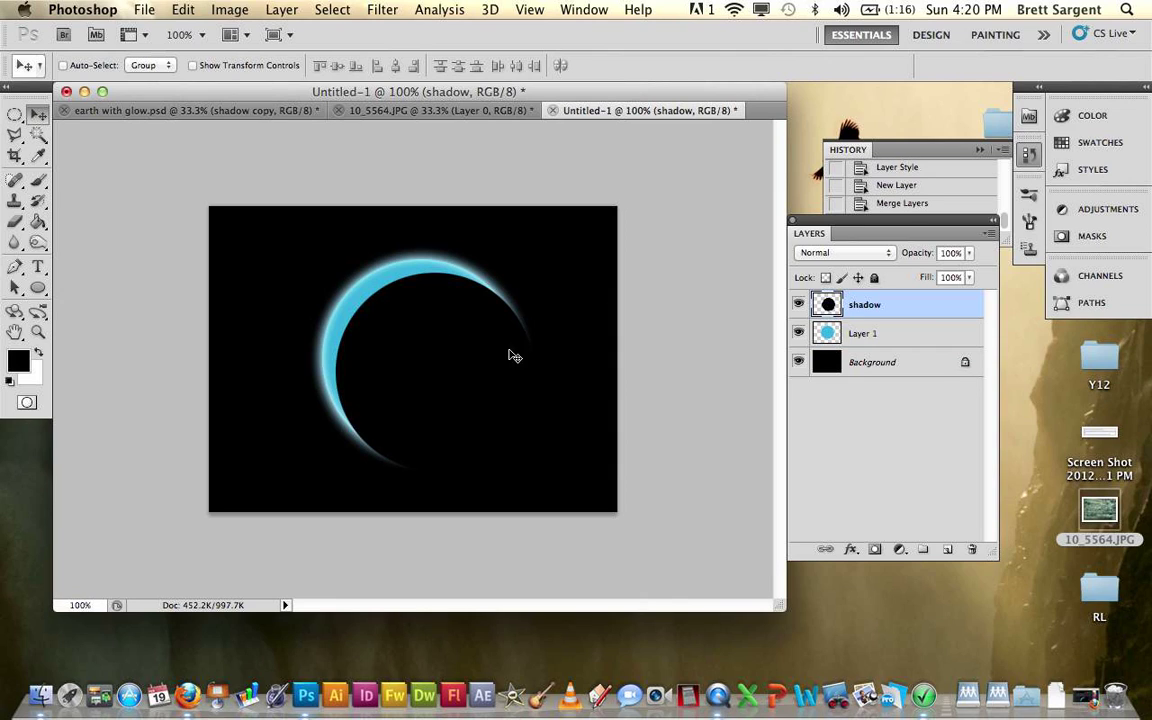
pyautogui.moveTo(455, 352); pyautogui.dragTo(476, 396)
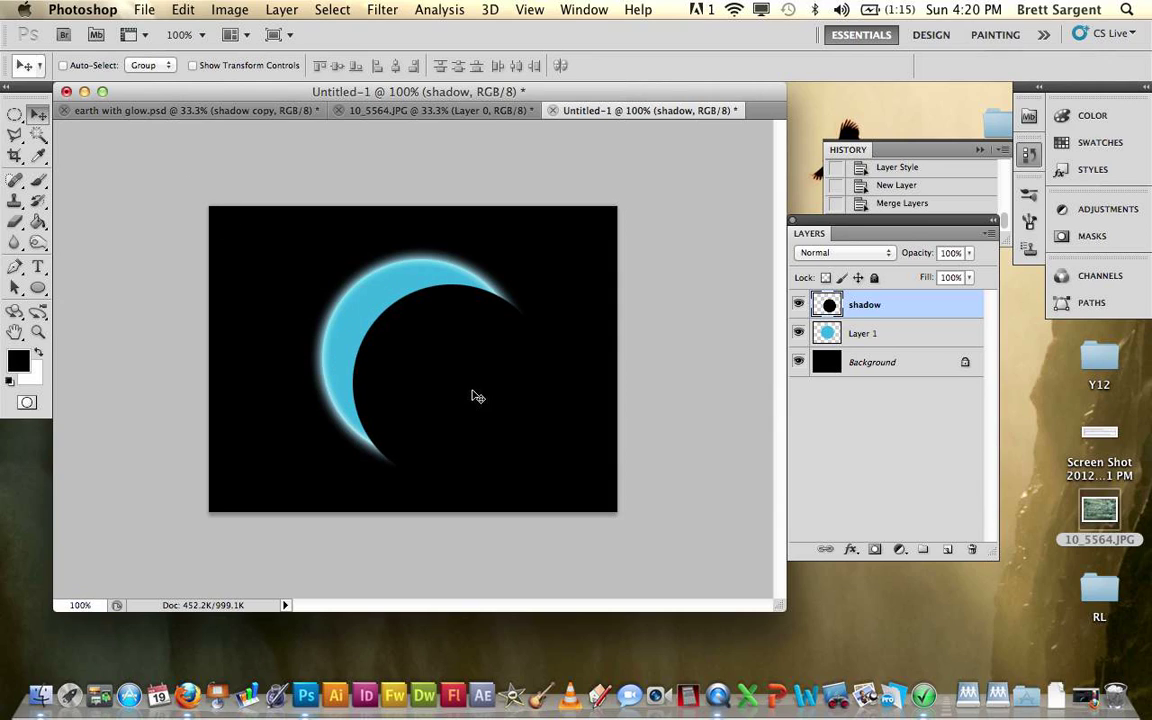
pyautogui.press('Left')
pyautogui.press('Left')
pyautogui.press('Left')
pyautogui.press('Left')
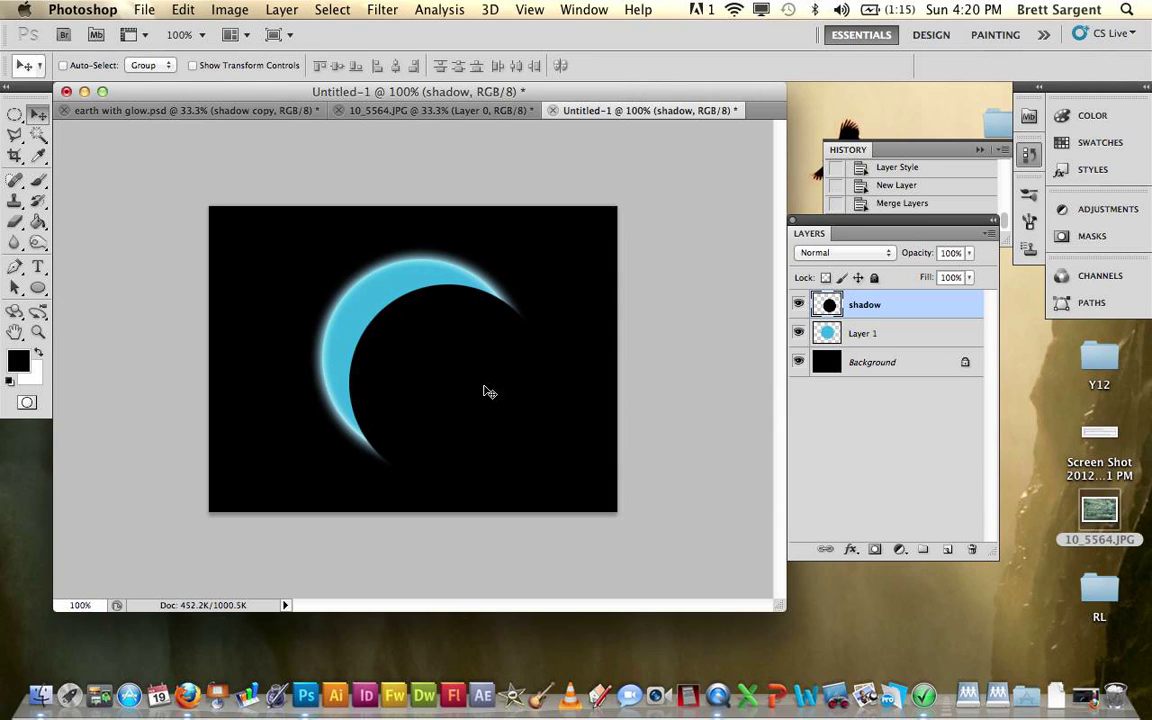
# Soften the shadow layer with a Gaussian Blur of 11.5 pixels radius and return to the Move tool.
pyautogui.click(380, 10)
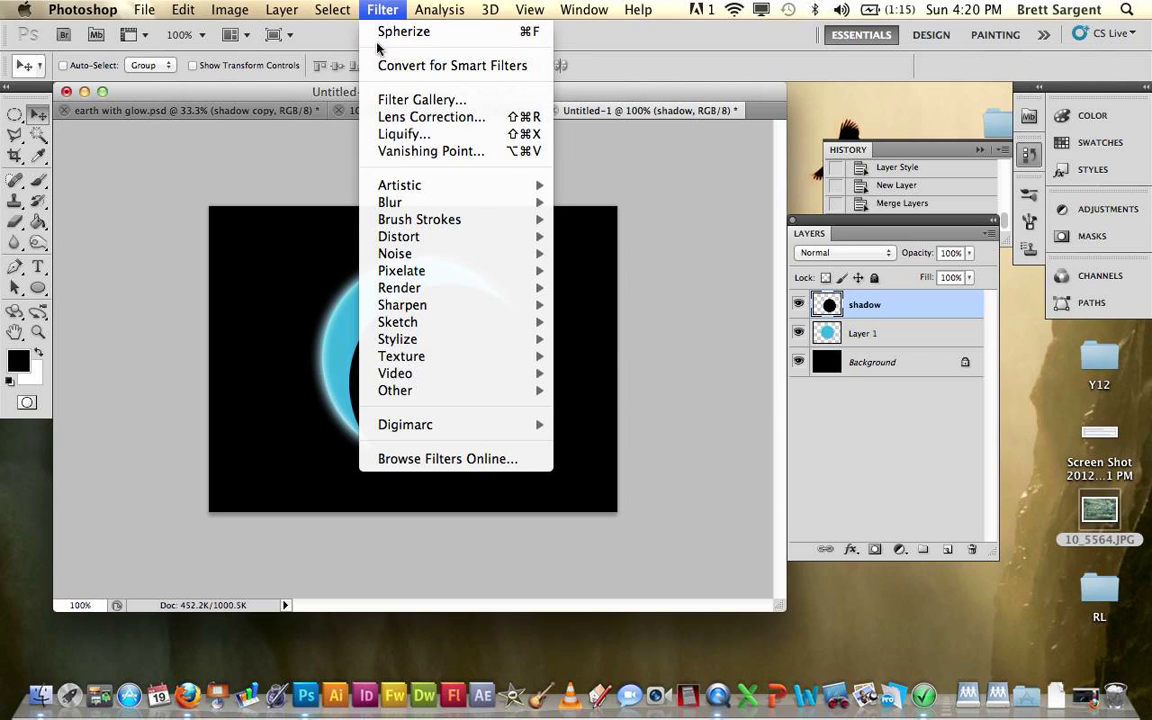
pyautogui.moveTo(447, 202)
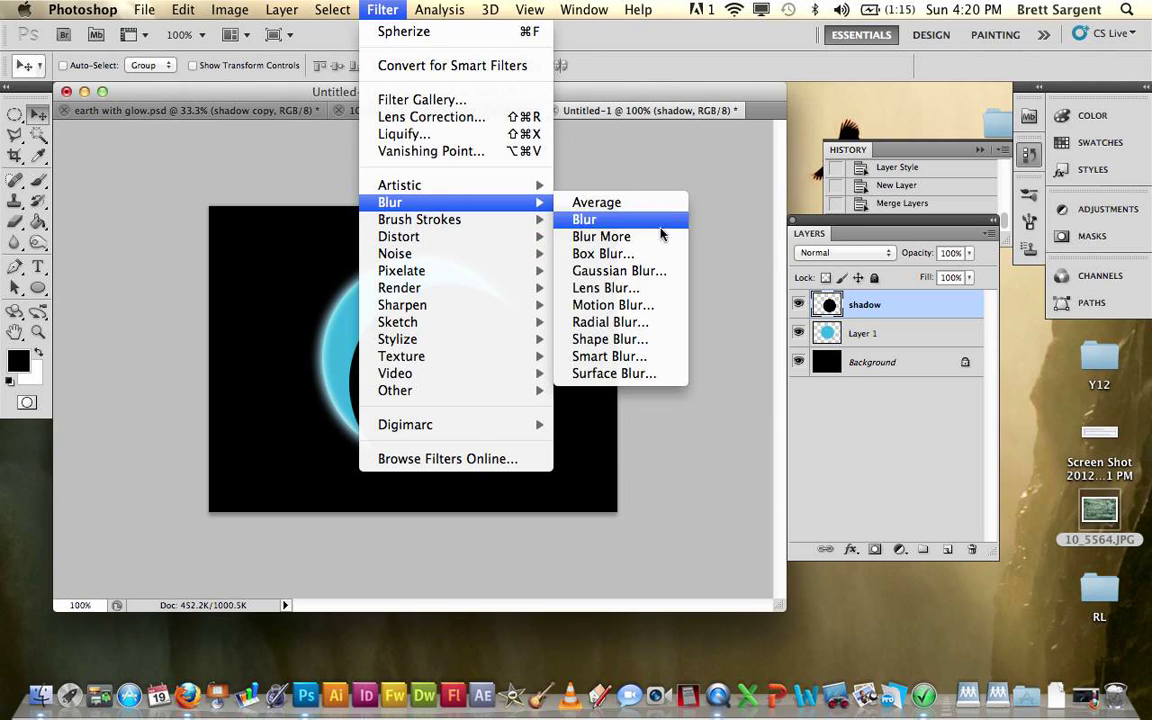
pyautogui.click(650, 271)
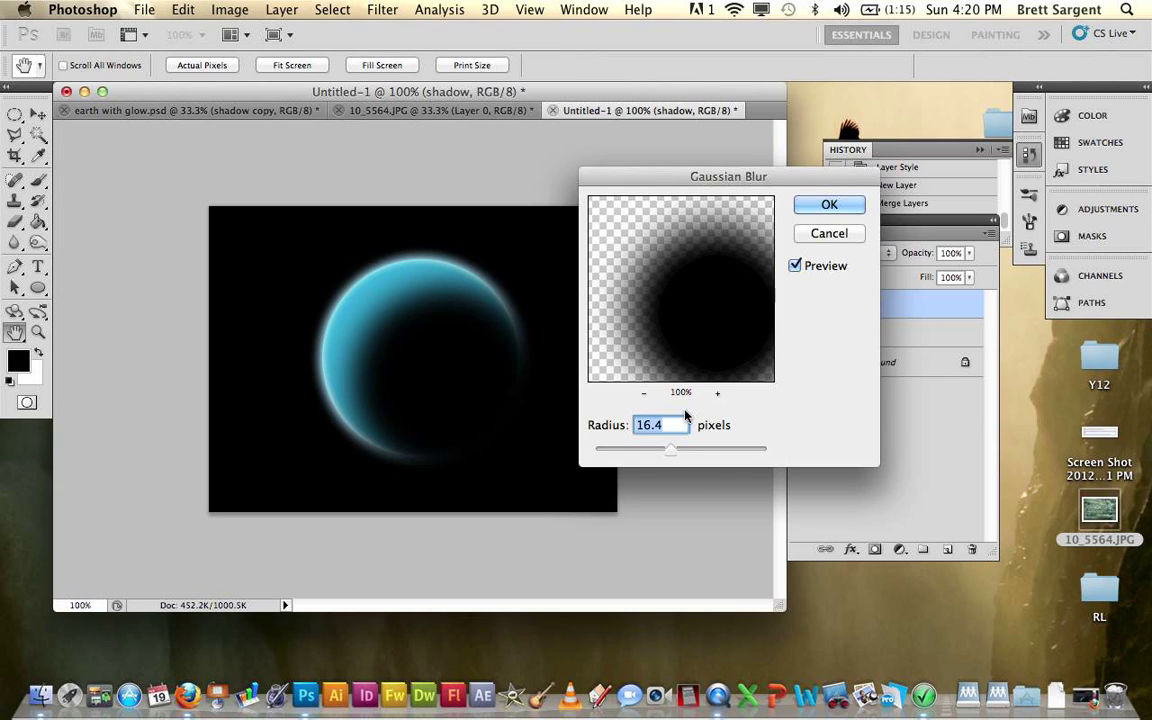
pyautogui.moveTo(670, 450)
pyautogui.mouseDown()
pyautogui.moveTo(651, 452)
pyautogui.moveTo(665, 452)
pyautogui.mouseUp()
pyautogui.click(653, 452)
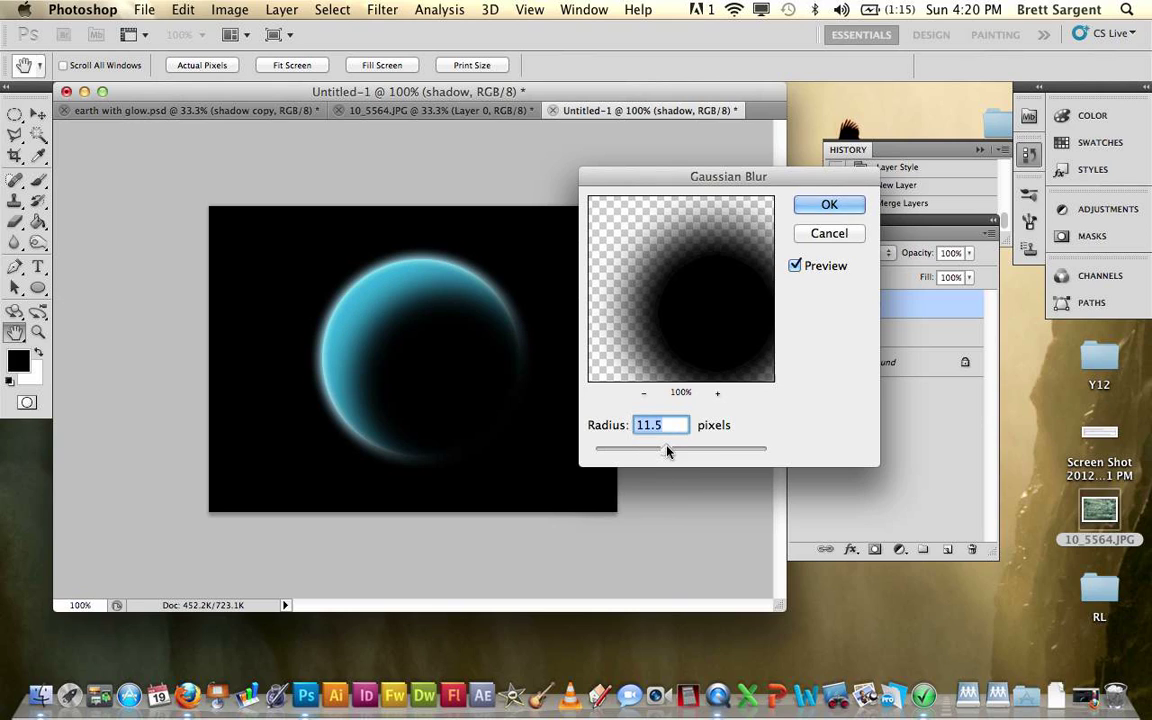
pyautogui.click(814, 206)
pyautogui.press('v')
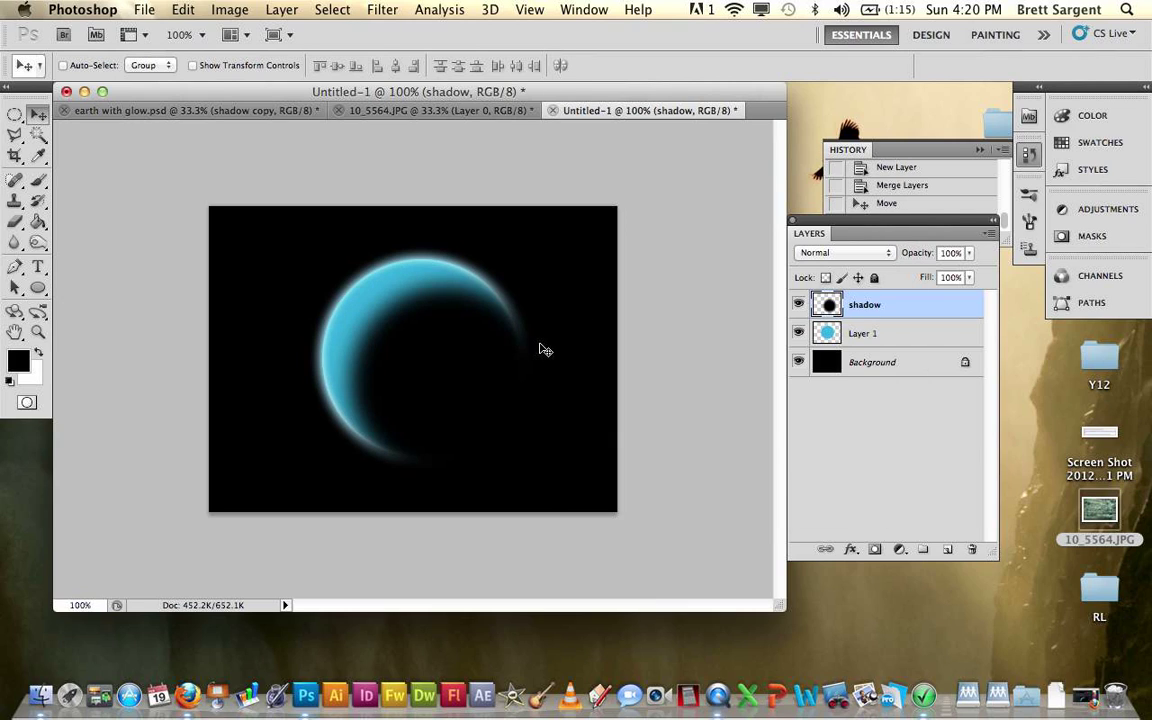
# Enlarge the shadow to about 146.6%, reposition it over the earth's lower right, and check its extent with the background temporarily hidden.
pyautogui.press('super+t')
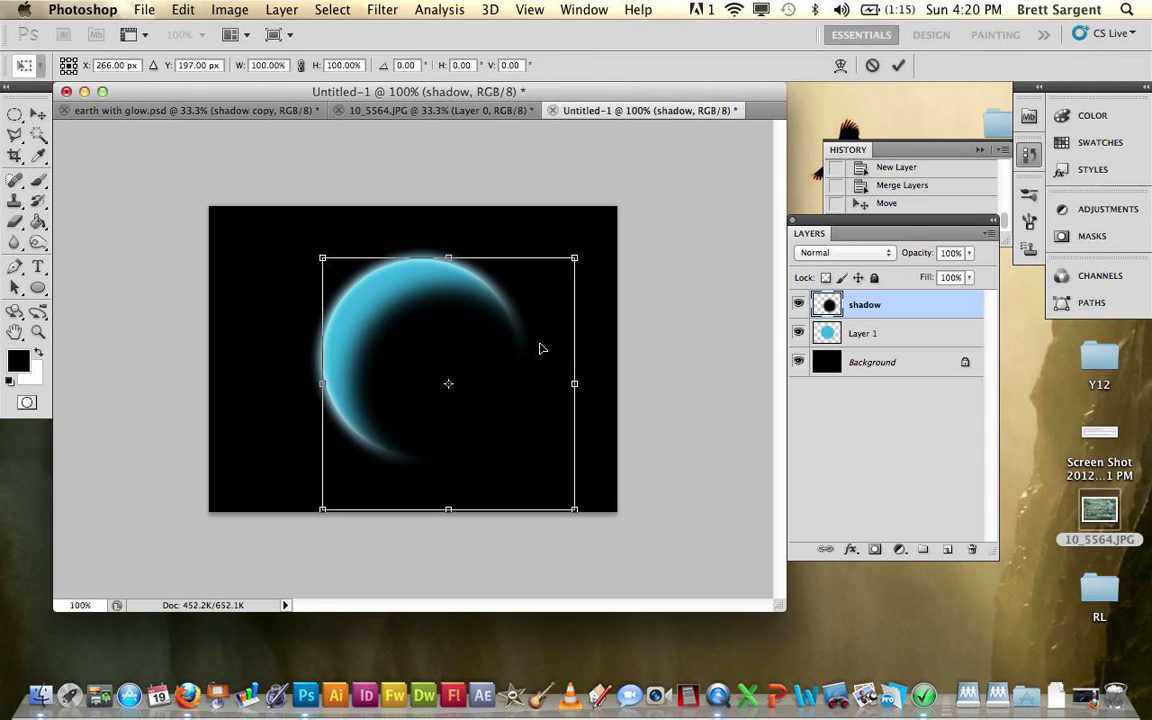
pyautogui.moveTo(321, 255)
pyautogui.mouseDown()
pyautogui.moveTo(280, 219)
pyautogui.moveTo(322, 258)
pyautogui.mouseUp()
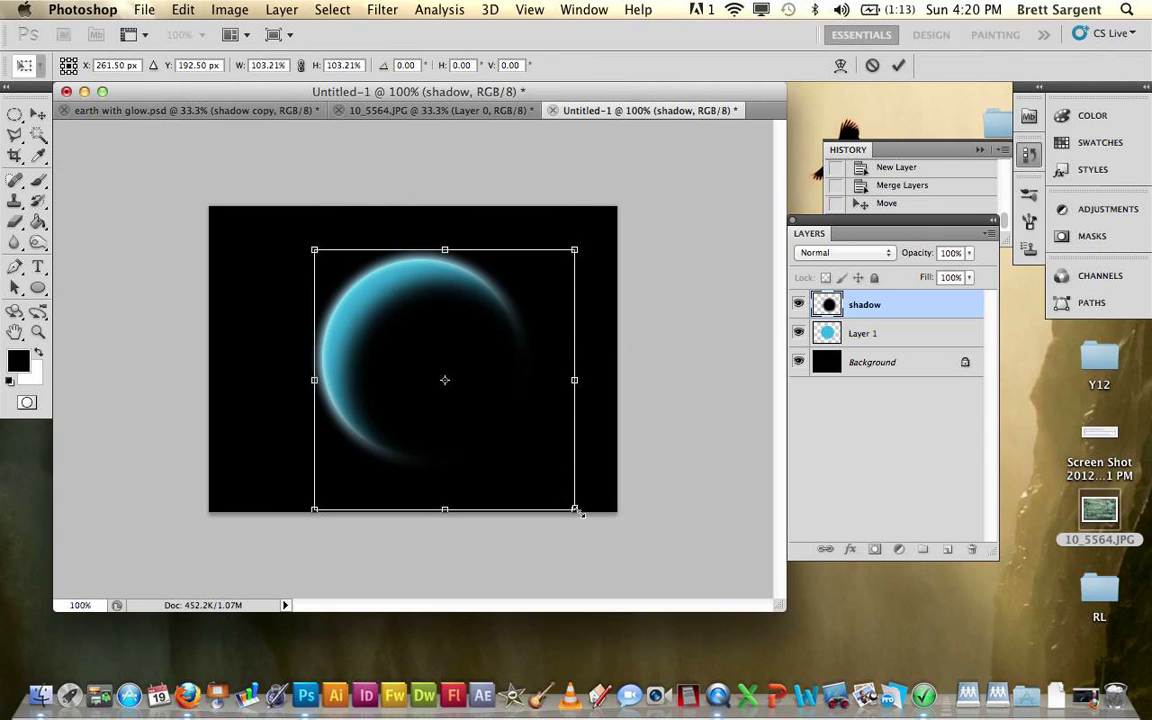
pyautogui.moveTo(578, 512); pyautogui.dragTo(710, 593)
pyautogui.moveTo(509, 466)
pyautogui.mouseDown()
pyautogui.moveTo(486, 447)
pyautogui.moveTo(498, 458)
pyautogui.mouseUp()
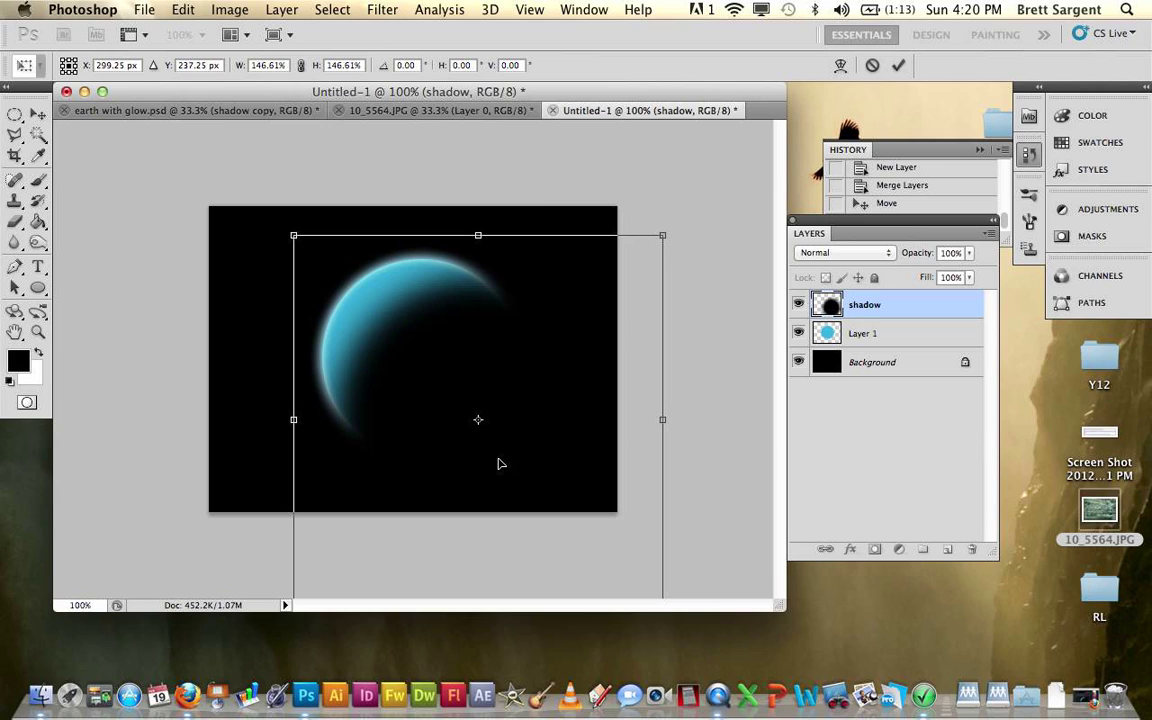
pyautogui.press('Return')
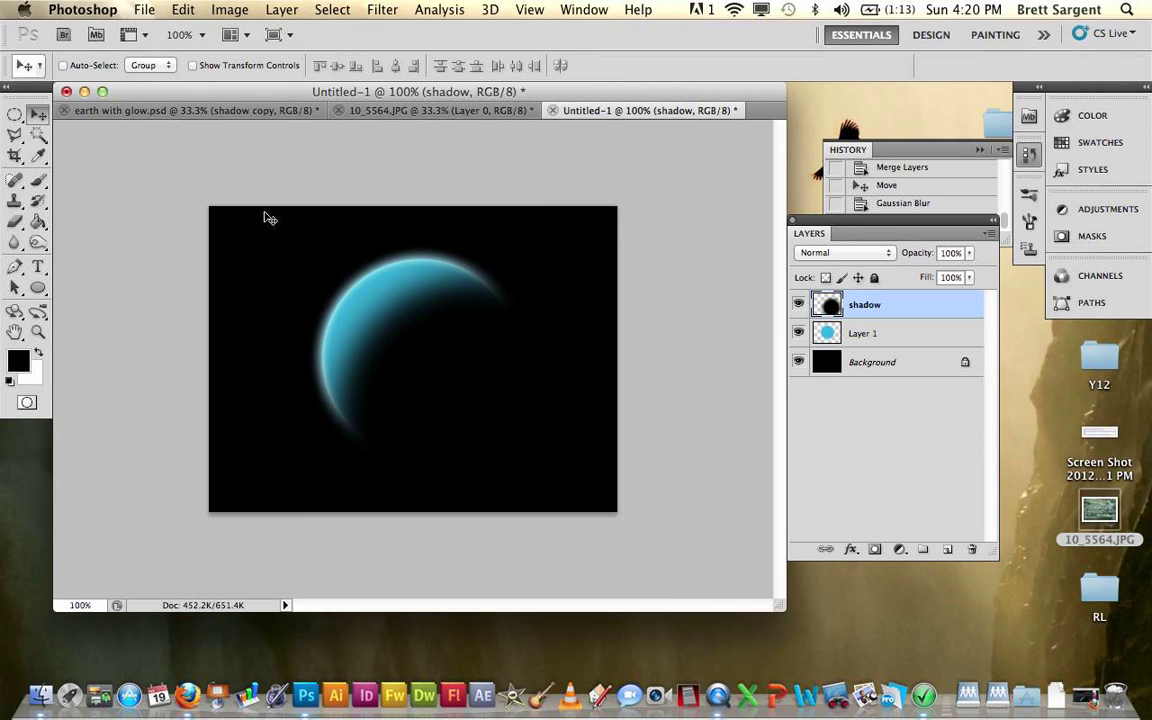
pyautogui.click(799, 364)
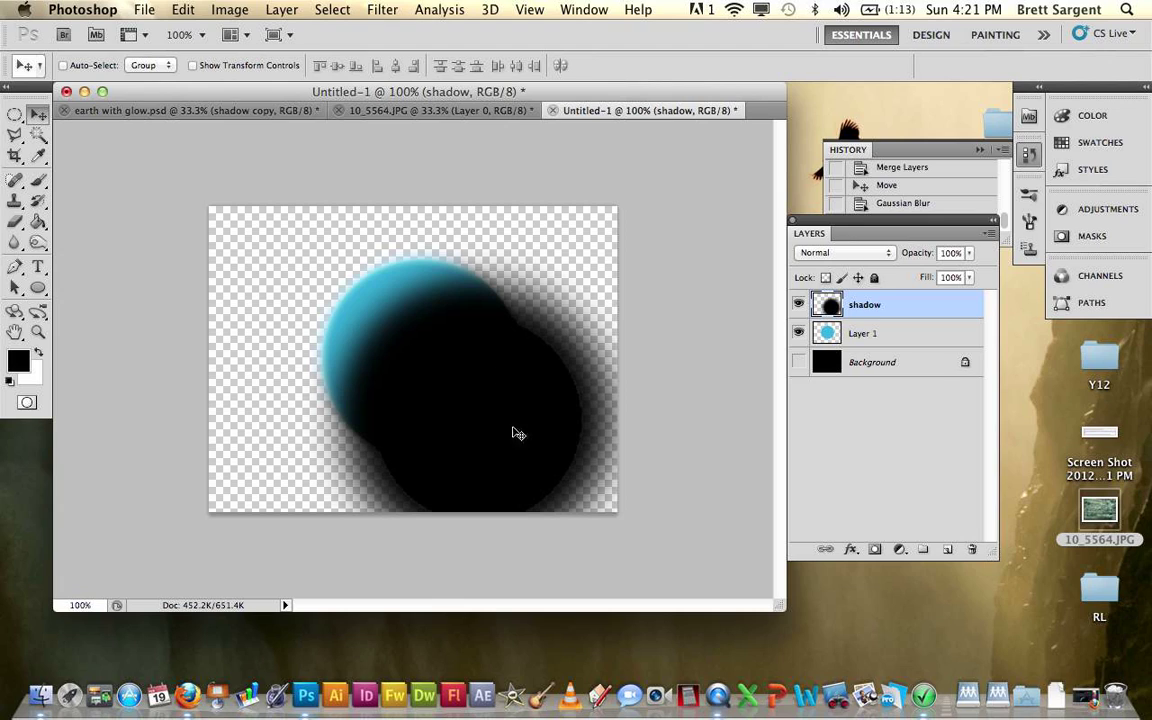
pyautogui.click(798, 362)
# Rename the blue circle's layer as earth.
pyautogui.click(919, 337)
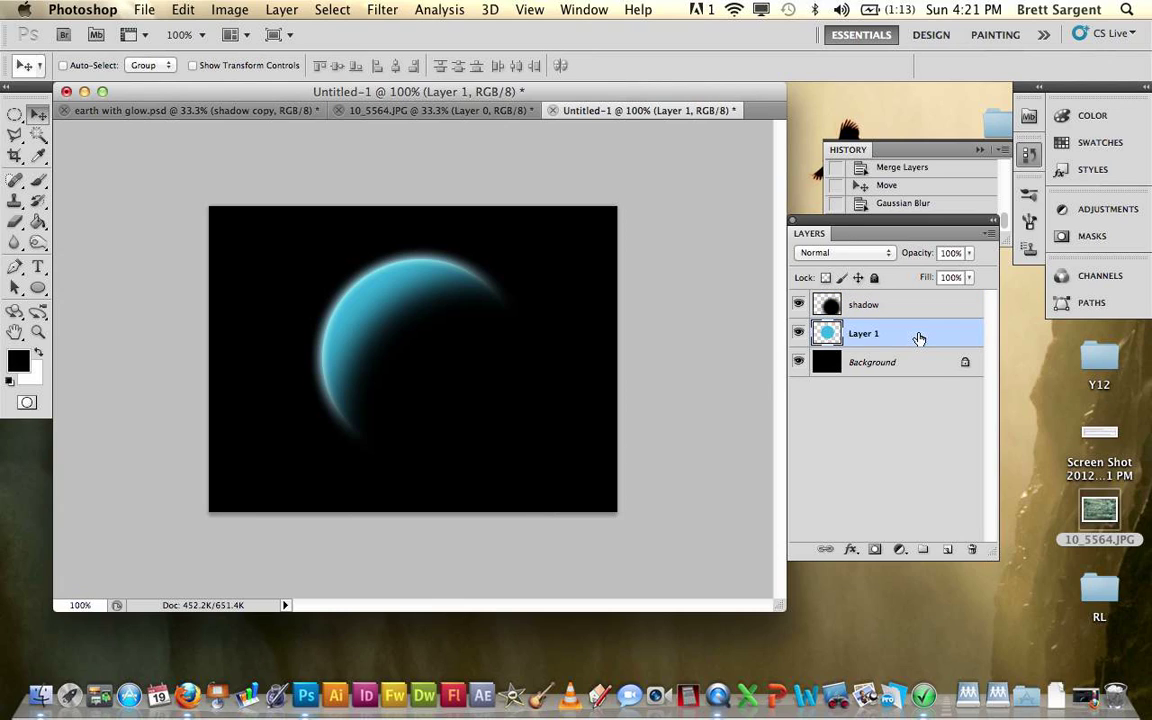
pyautogui.doubleClick(862, 333)
pyautogui.write('earth')
pyautogui.press('Return')
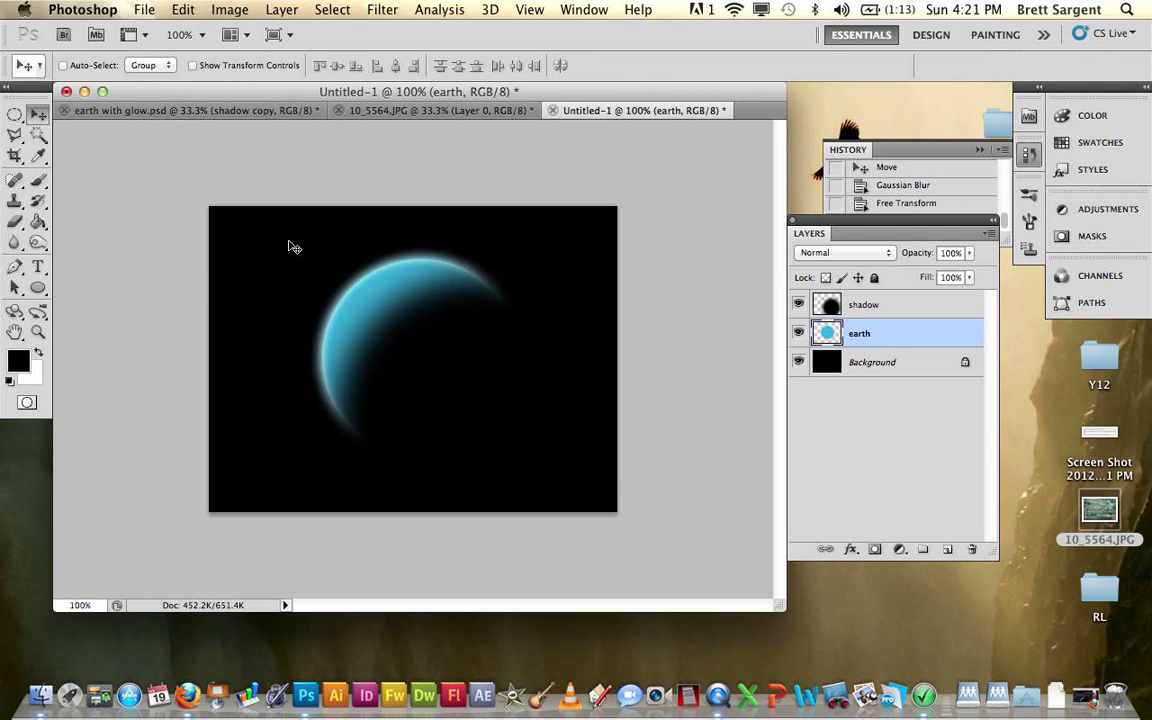
# Select the empty area around the earth with the Magic Wand, clear it from the shadow layer, deselect, and check without the background.
pyautogui.click(39, 134)
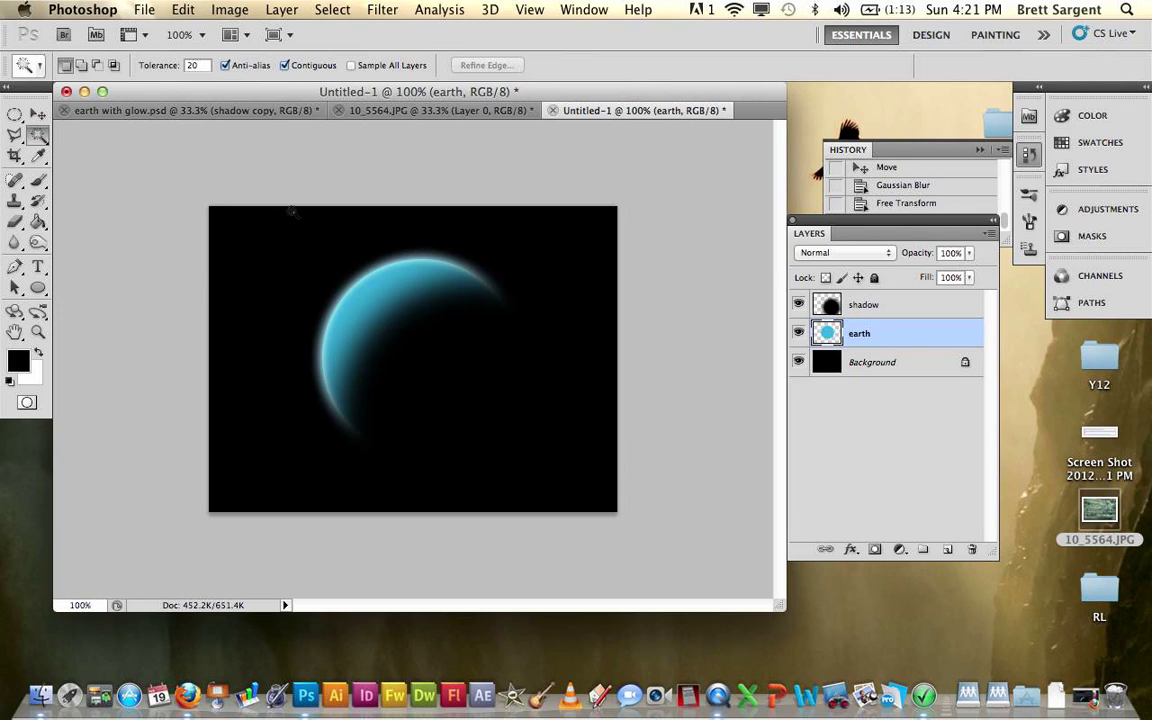
pyautogui.click(254, 236)
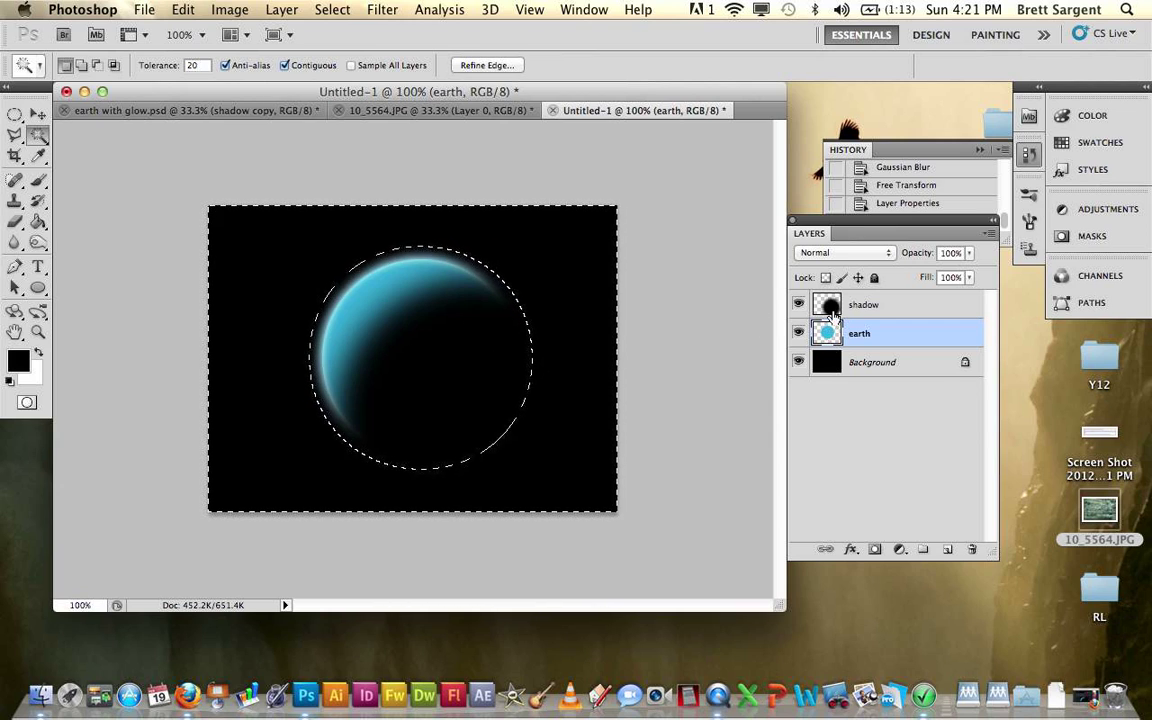
pyautogui.click(927, 304)
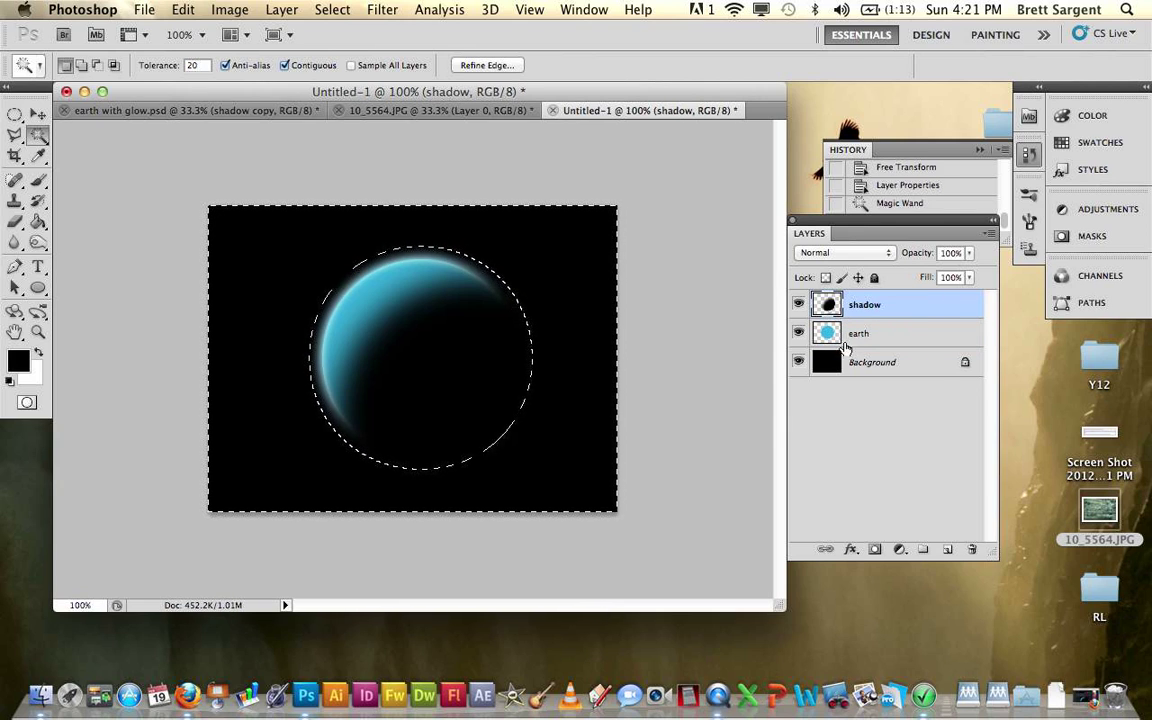
pyautogui.press('Delete')
pyautogui.press('super+d')
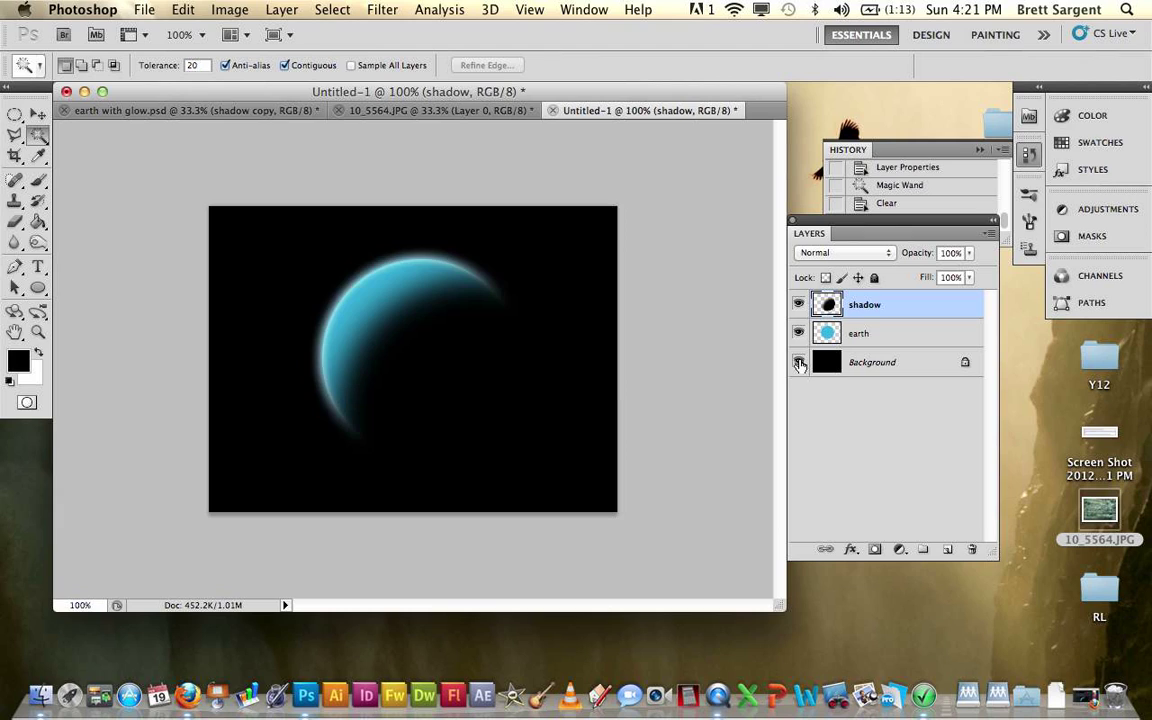
pyautogui.click(799, 363)
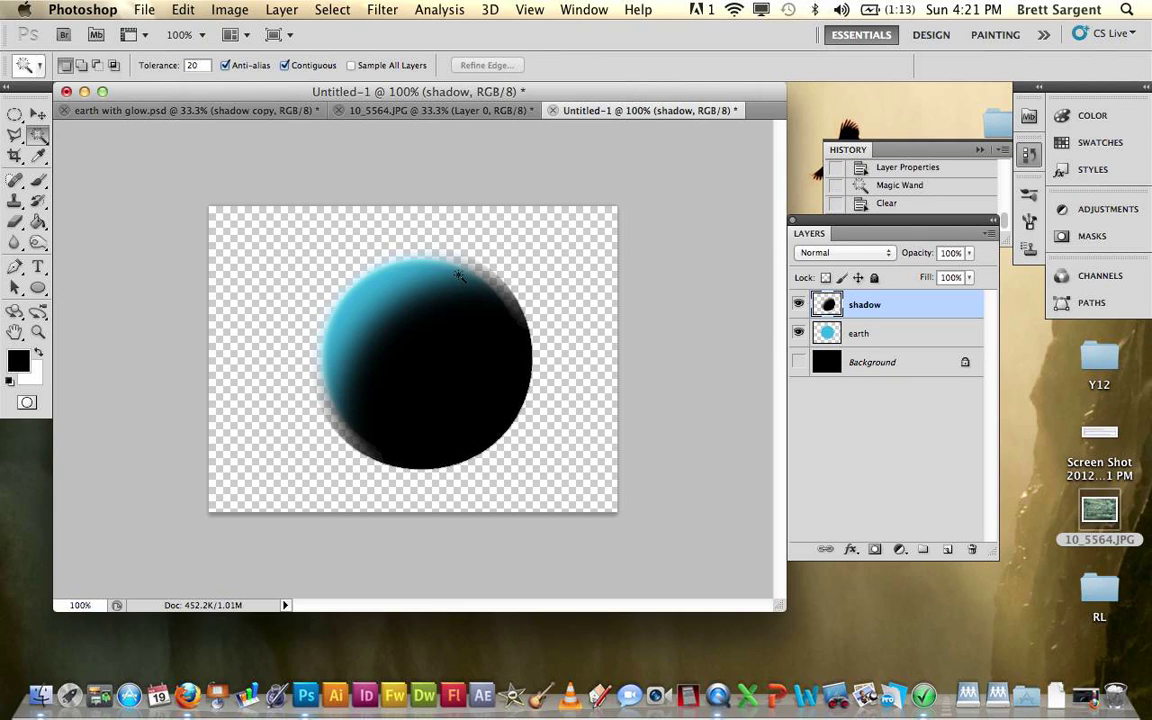
pyautogui.click(798, 362)
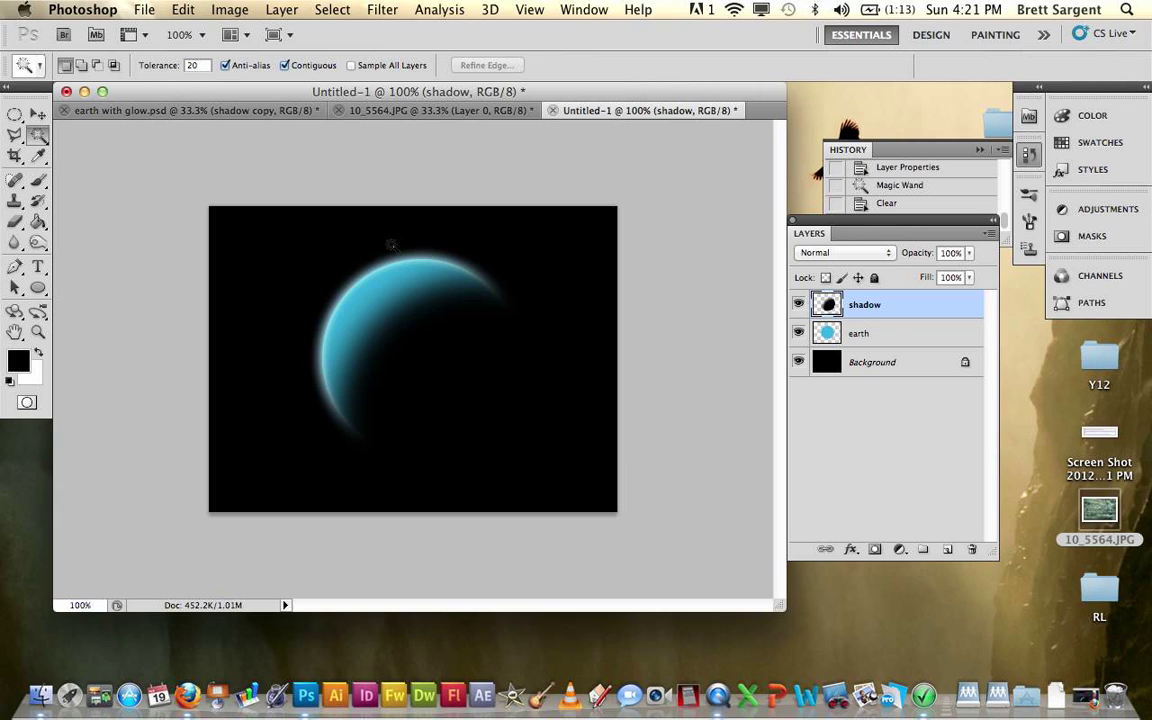
# Bring the spherized rock from 10_5564.JPG into the Untitled-1 document as a new layer on top.
pyautogui.click(403, 118)
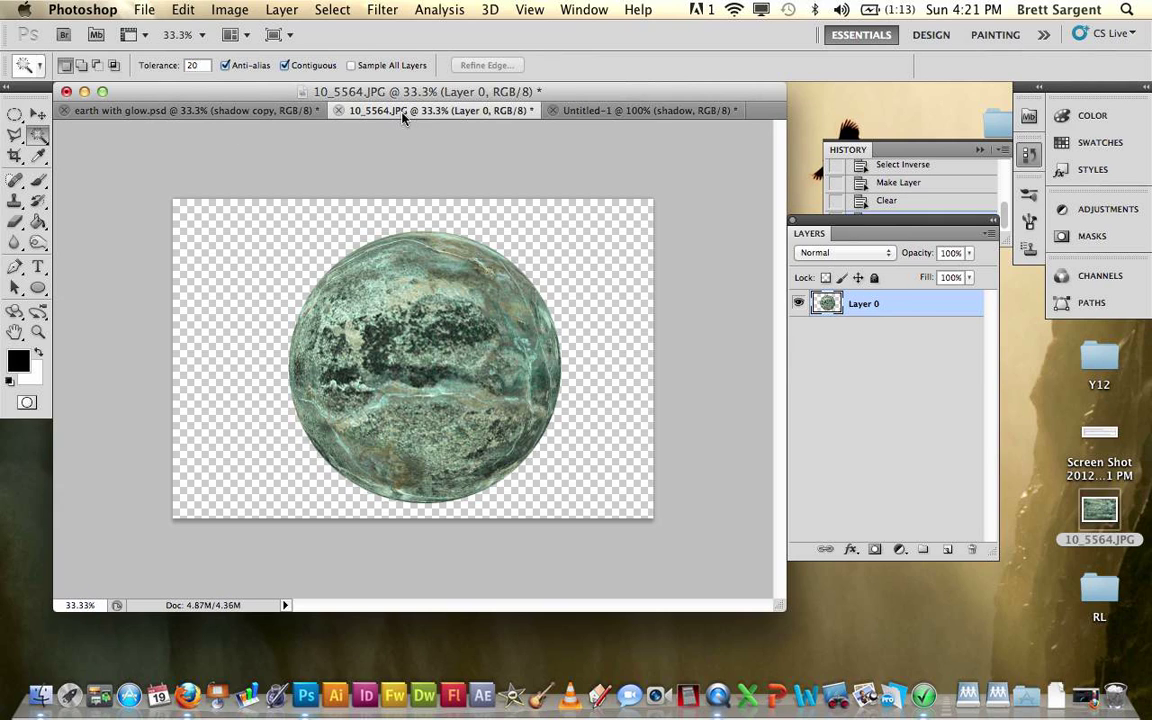
pyautogui.click(632, 118)
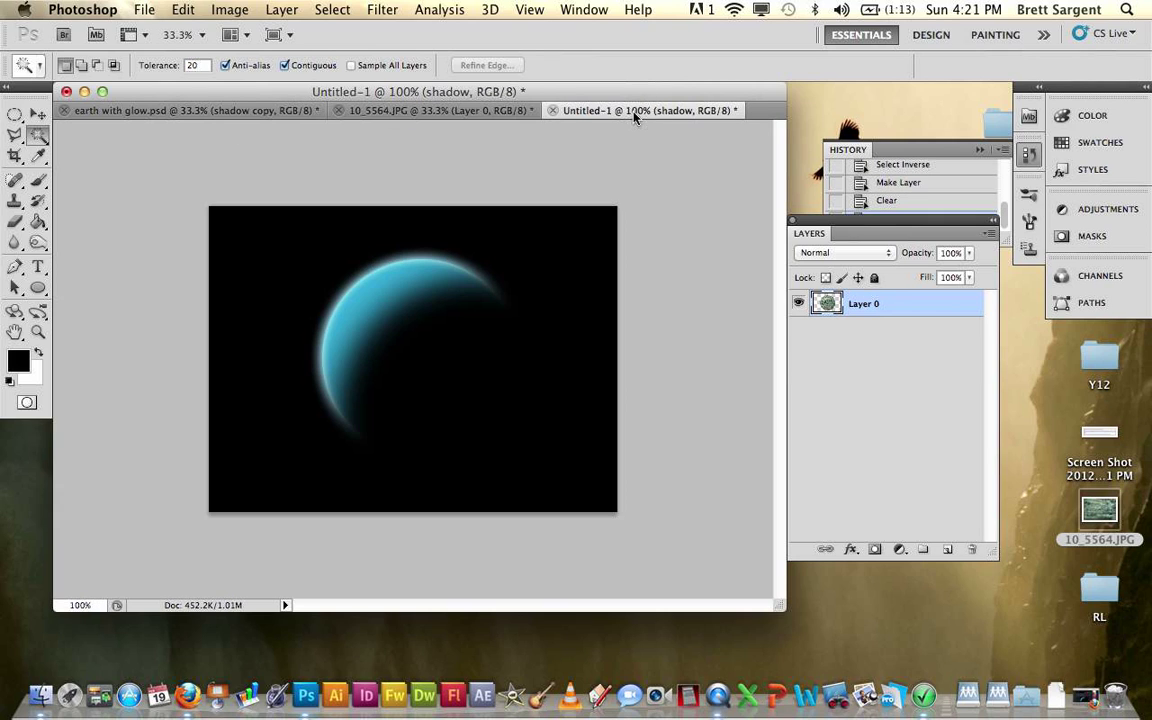
pyautogui.click(391, 112)
pyautogui.click(37, 114)
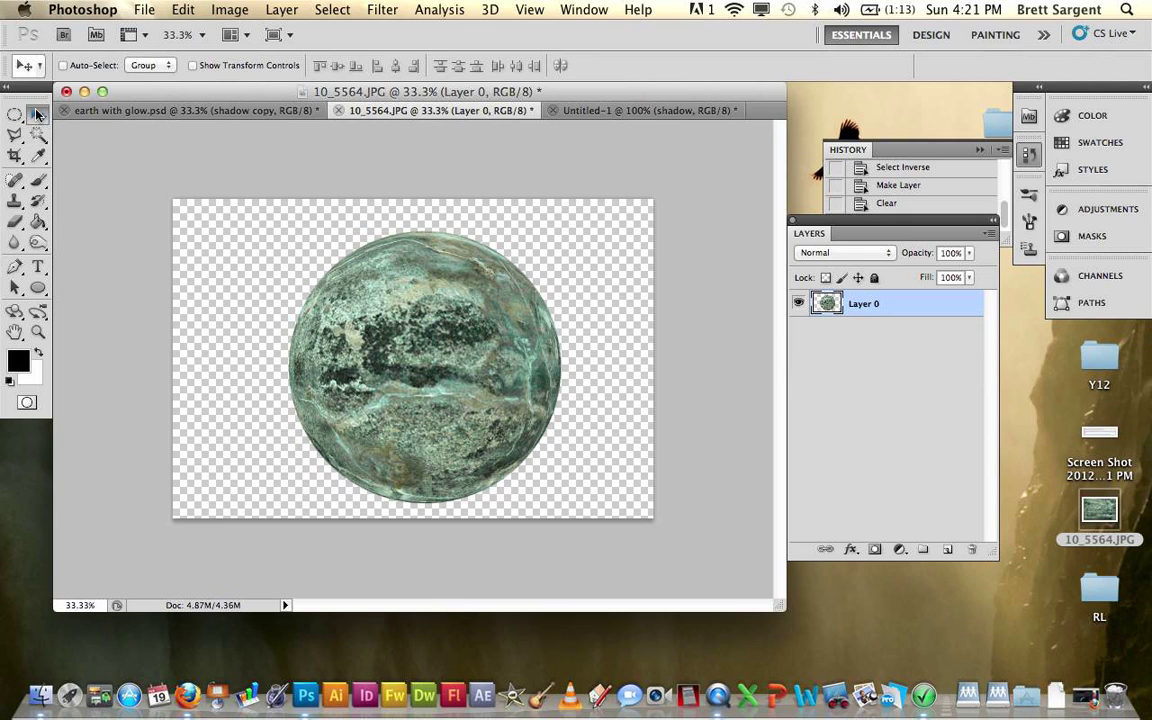
pyautogui.moveTo(415, 322)
pyautogui.mouseDown()
pyautogui.moveTo(608, 68)
pyautogui.moveTo(570, 100)
pyautogui.moveTo(630, 107)
pyautogui.moveTo(435, 316)
pyautogui.moveTo(399, 314)
pyautogui.mouseUp()
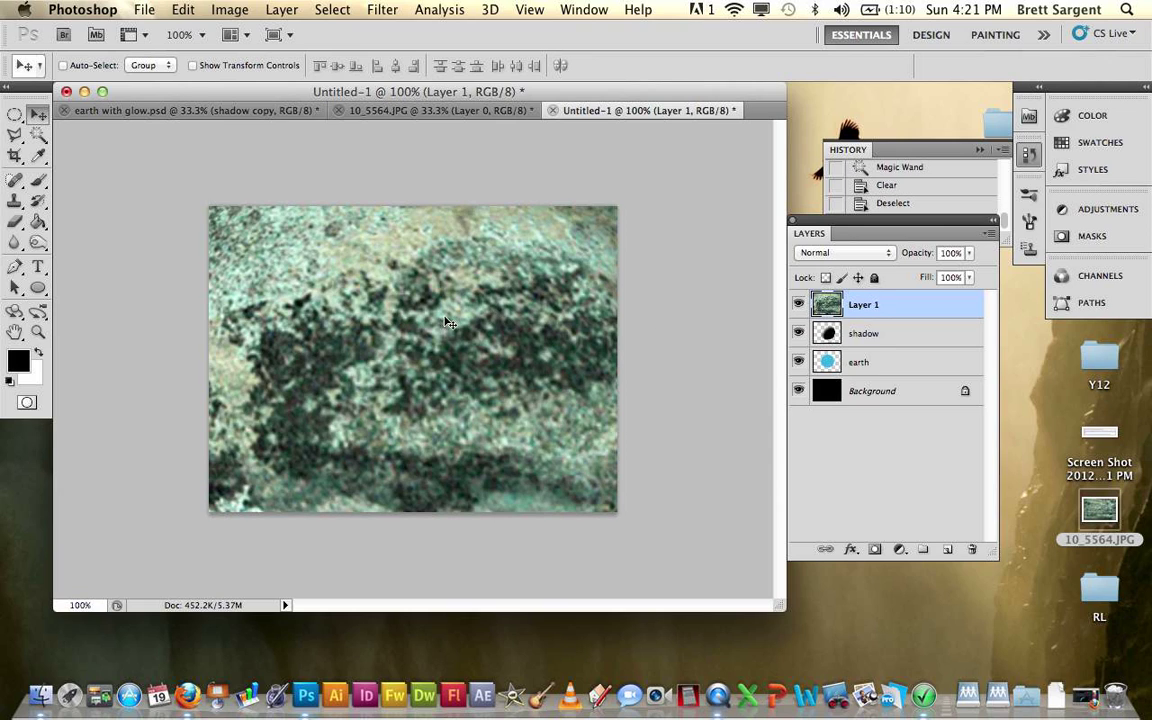
# Scale the rock sphere to 10% in width and height with Free Transform, keeping its proportions linked.
pyautogui.press('super+t')
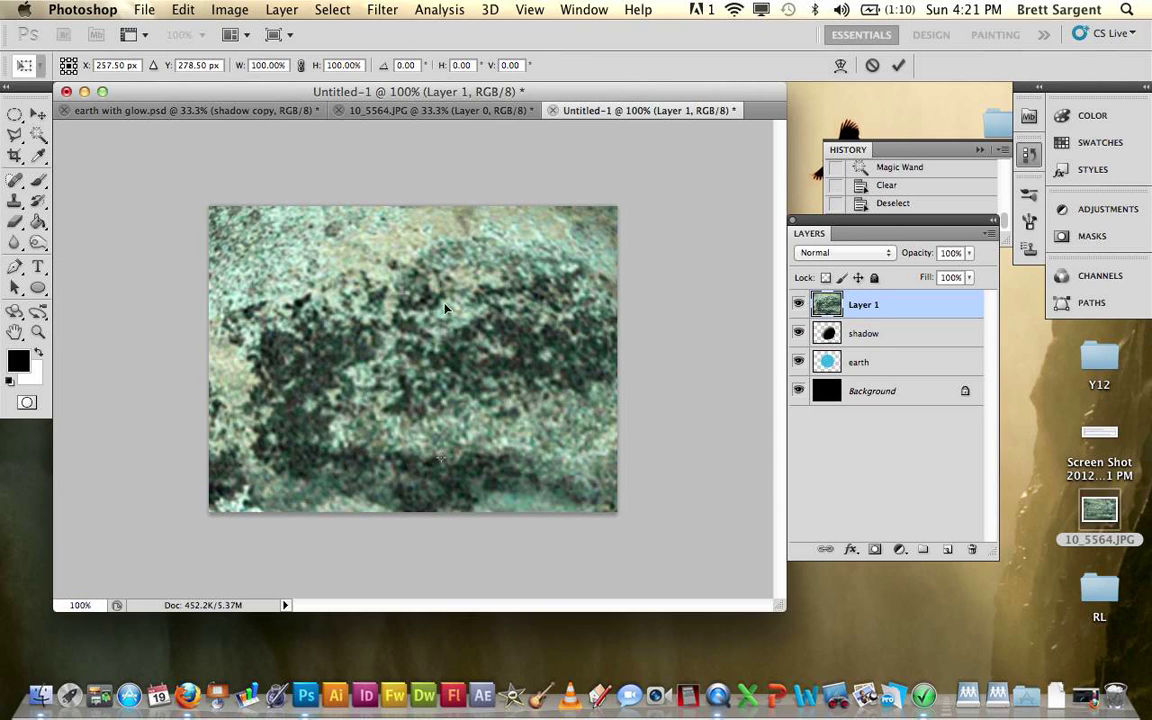
pyautogui.click(302, 66)
pyautogui.click(256, 65)
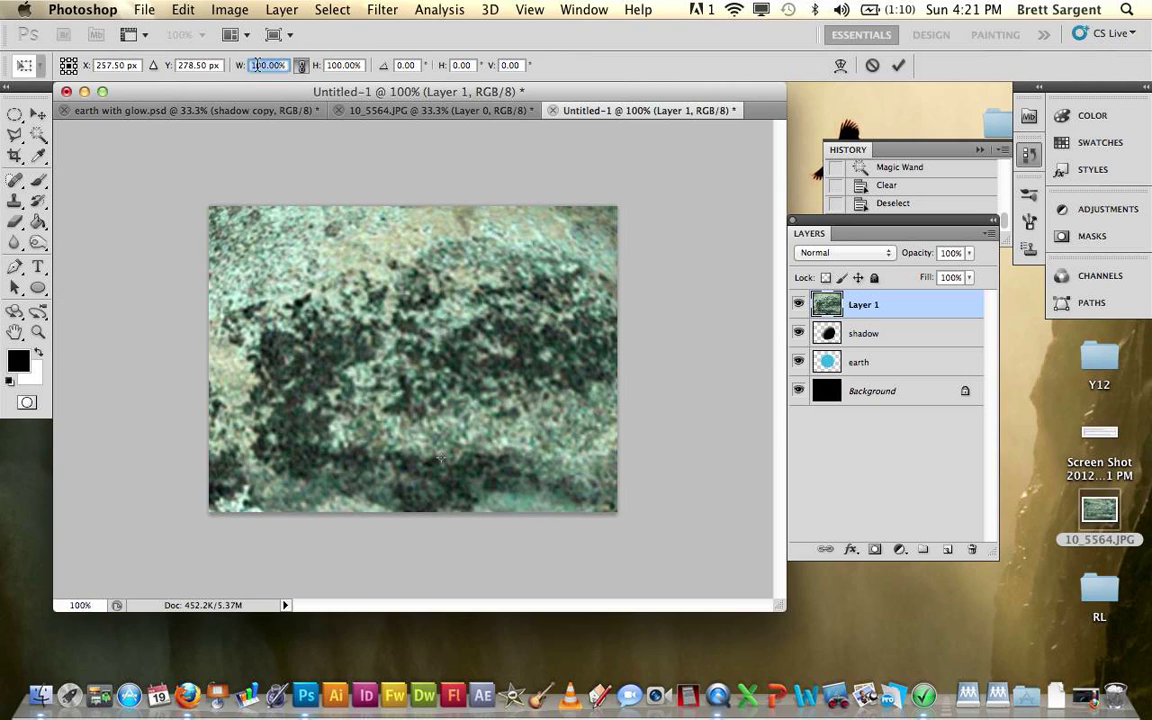
pyautogui.write('10%')
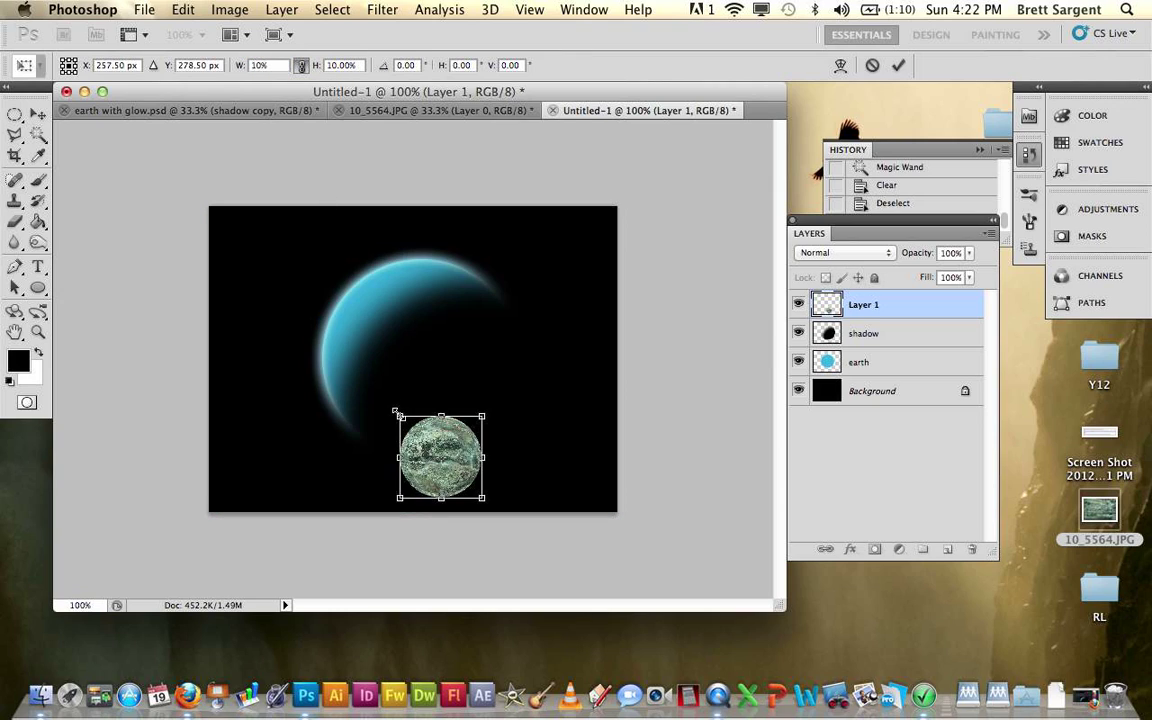
# Enlarge the rock sphere to about 23.7%, fit it over the earth, and move its layer below the shadow layer.
pyautogui.moveTo(397, 412); pyautogui.dragTo(306, 313)
pyautogui.moveTo(407, 392); pyautogui.dragTo(437, 341)
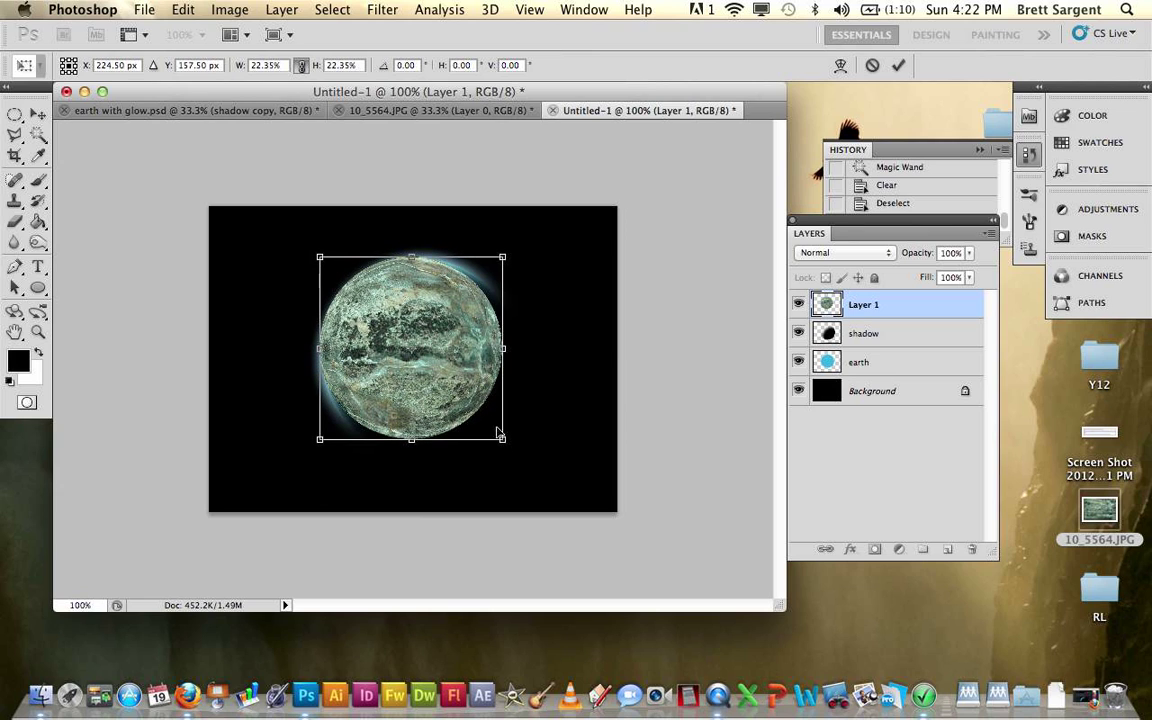
pyautogui.moveTo(506, 443); pyautogui.dragTo(518, 455)
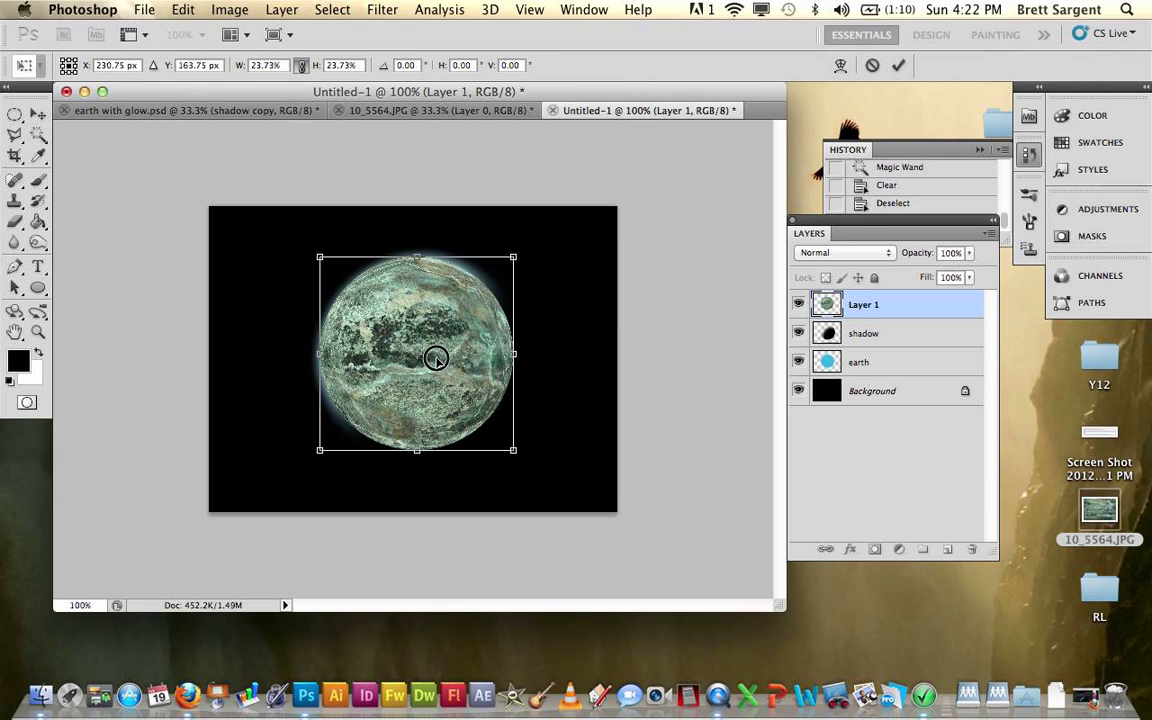
pyautogui.moveTo(435, 362)
pyautogui.mouseDown()
pyautogui.moveTo(438, 353)
pyautogui.moveTo(441, 365)
pyautogui.mouseUp()
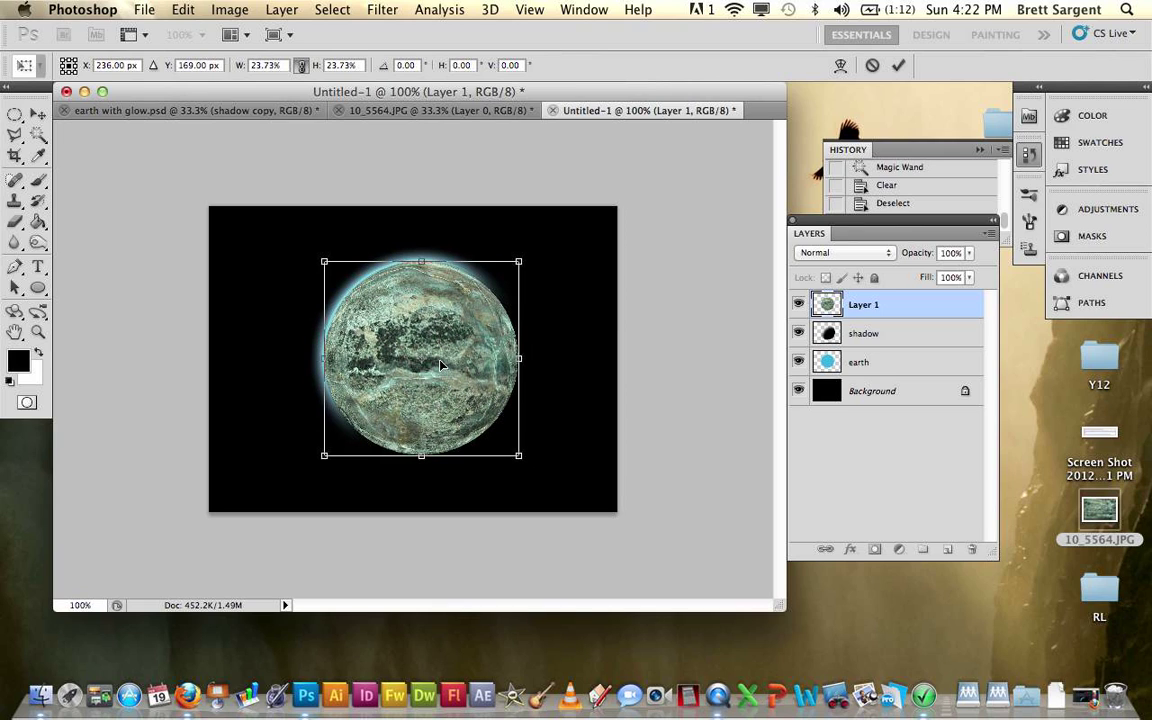
pyautogui.press('Return')
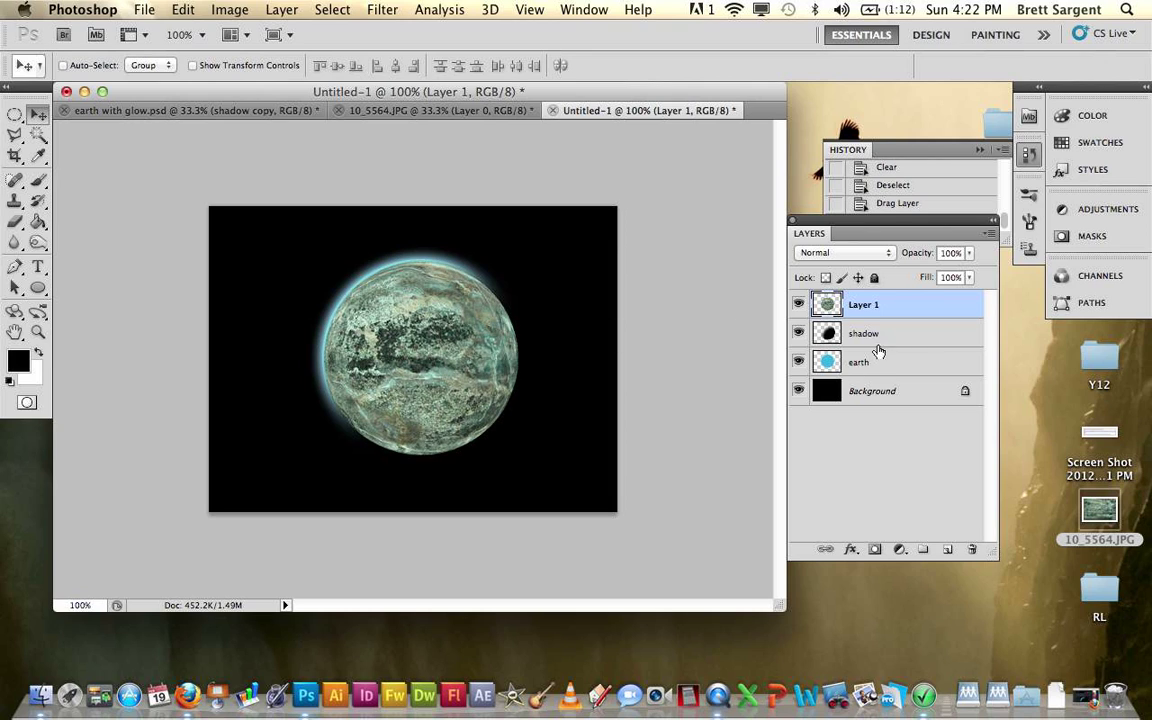
pyautogui.moveTo(975, 302); pyautogui.dragTo(899, 352)
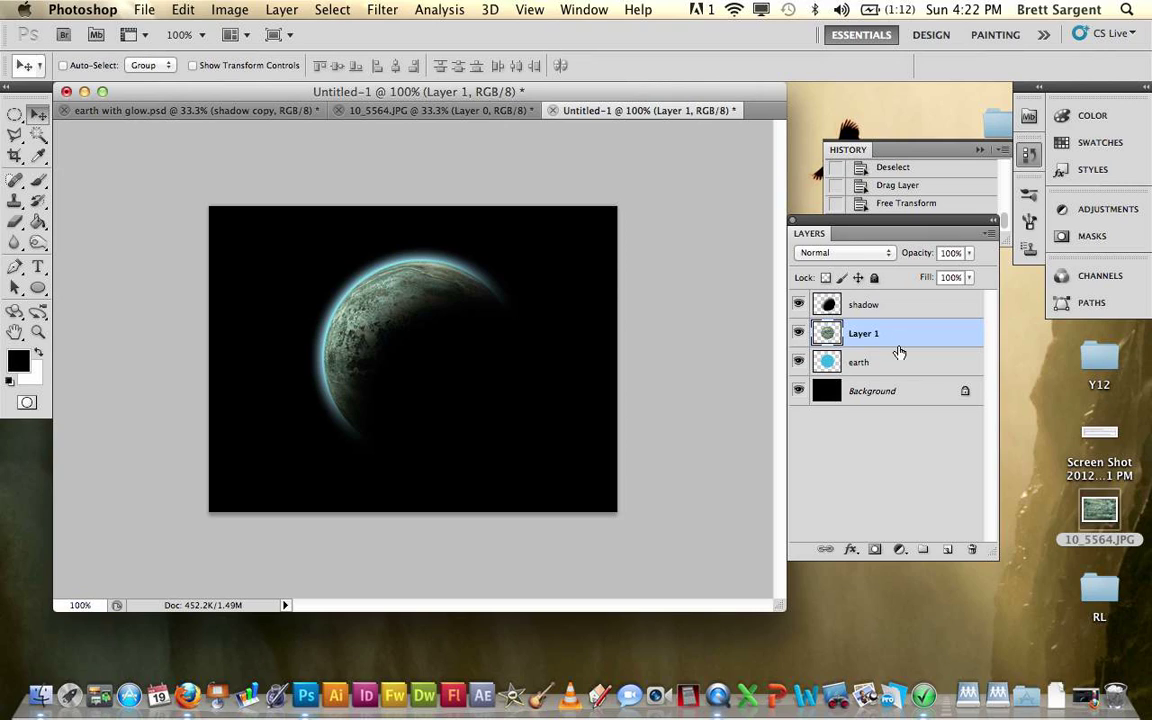
# Select the empty area around the earth layer's circle with the Magic Wand, clear it from Layer 1, and deselect.
pyautogui.click(912, 362)
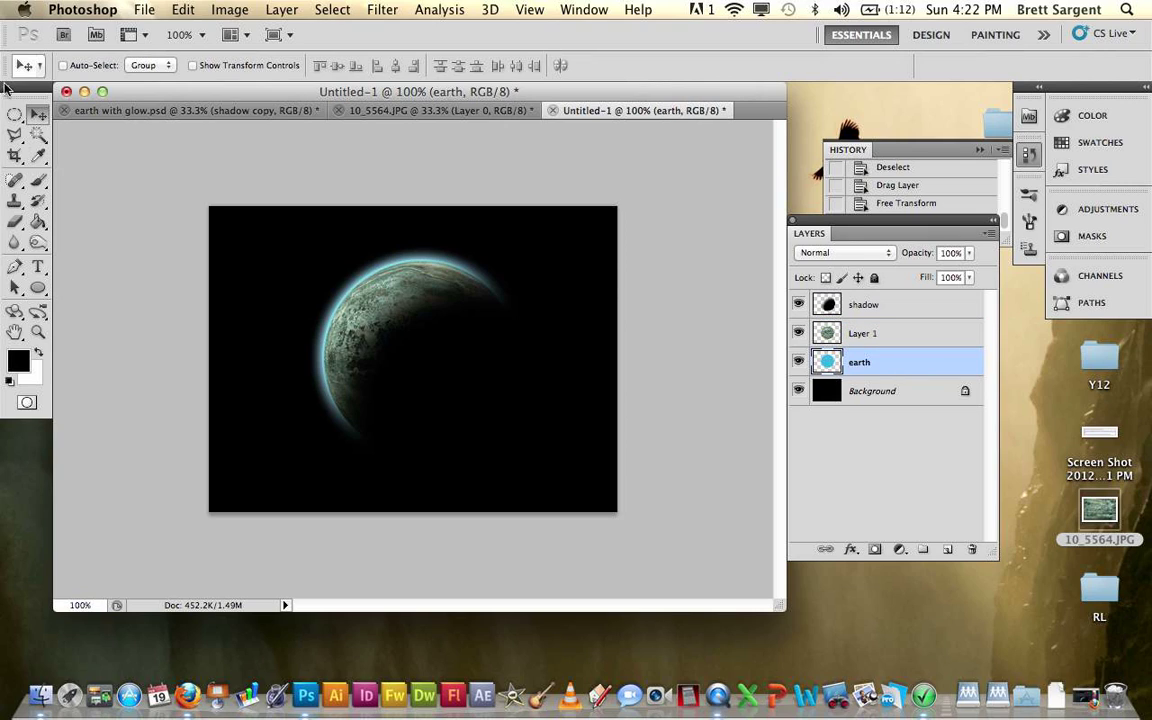
pyautogui.click(37, 135)
pyautogui.click(285, 270)
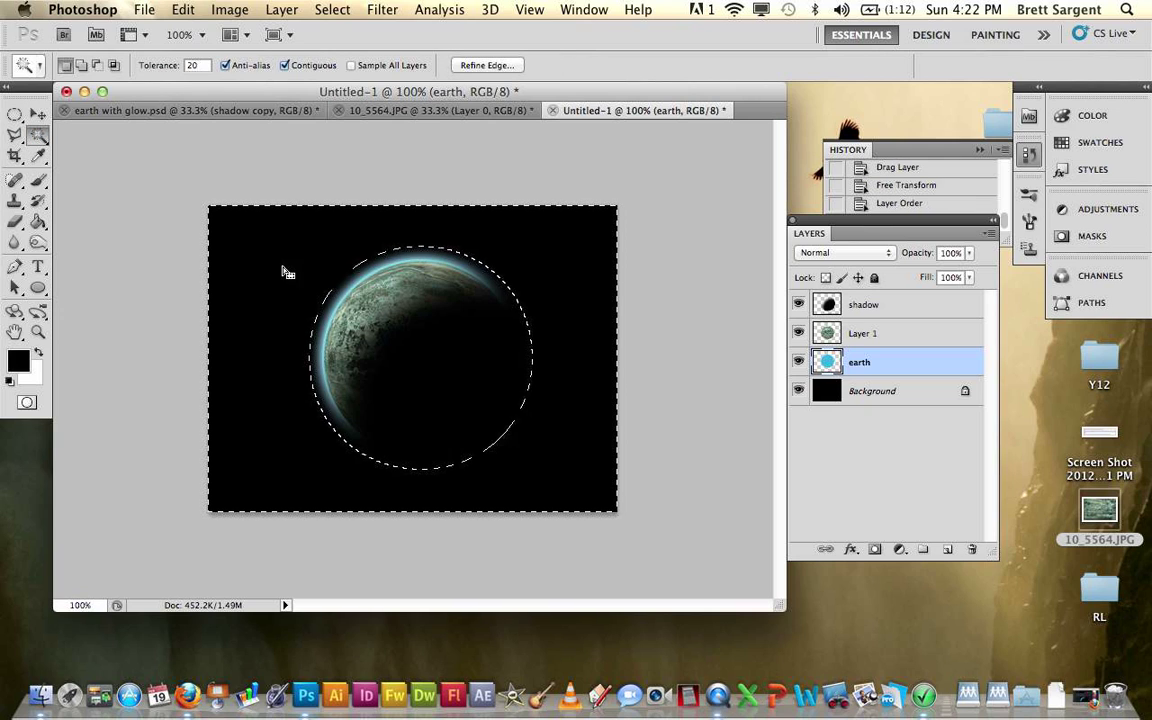
pyautogui.click(943, 336)
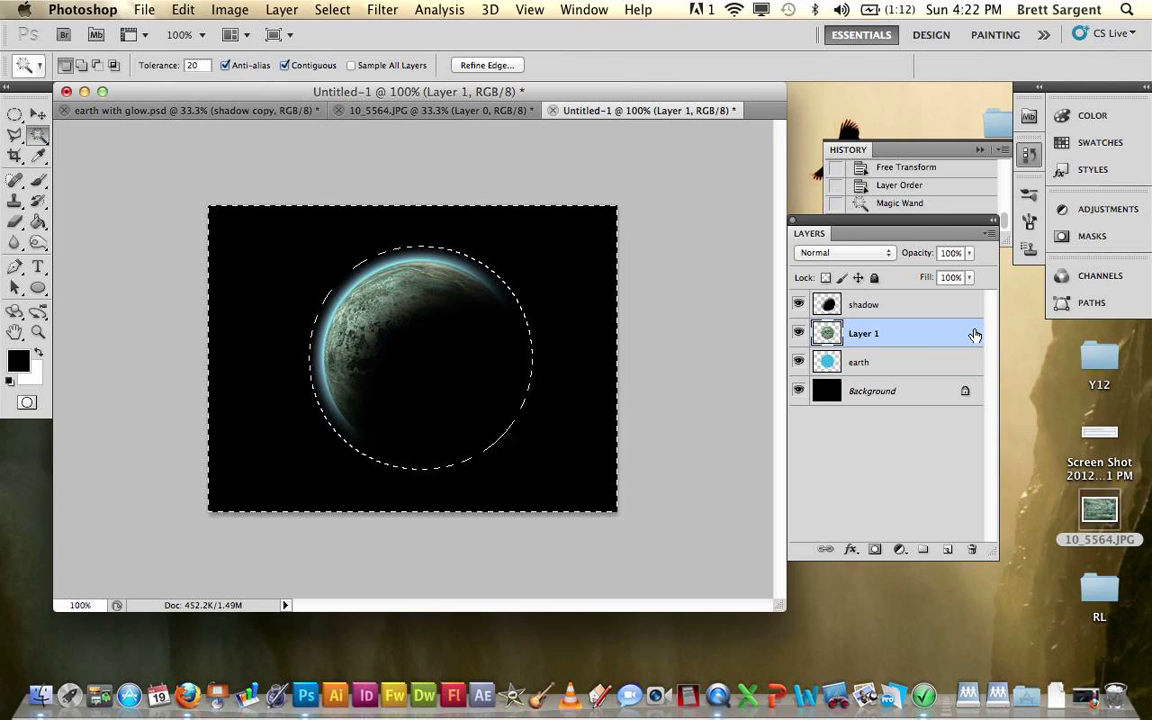
pyautogui.press('Delete')
pyautogui.press('super+d')
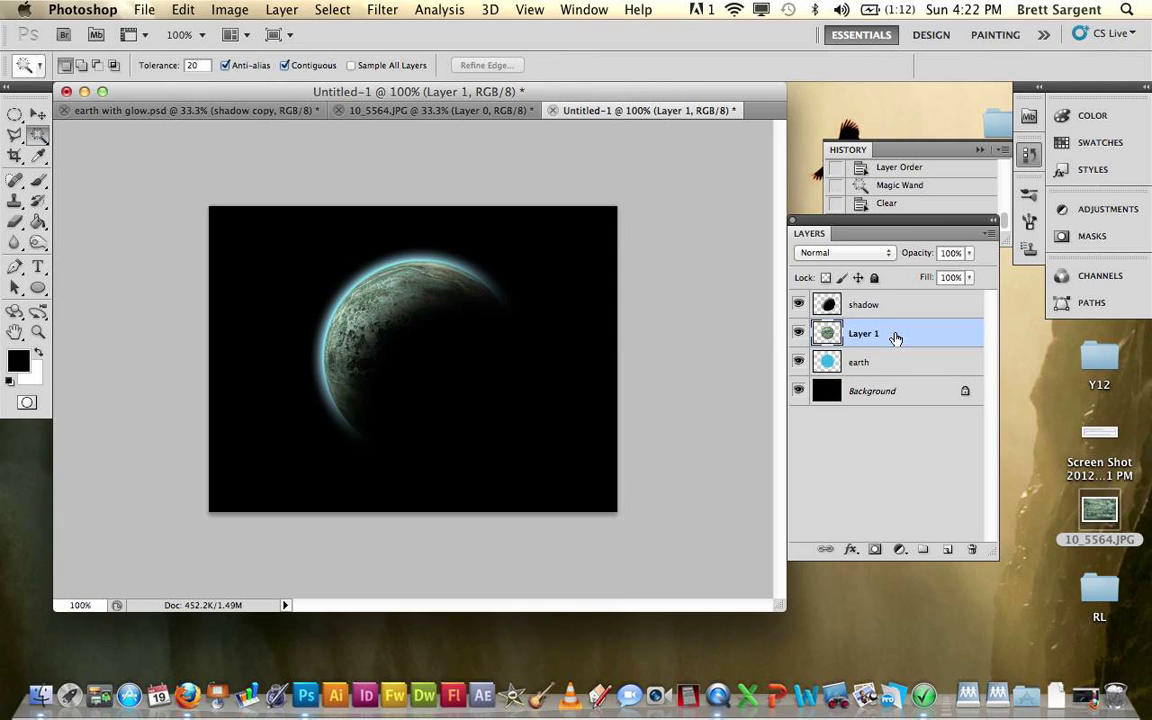
# Set Layer 1's blend mode to Overlay and compare the planet with the one in earth with glow.psd.
pyautogui.click(846, 252)
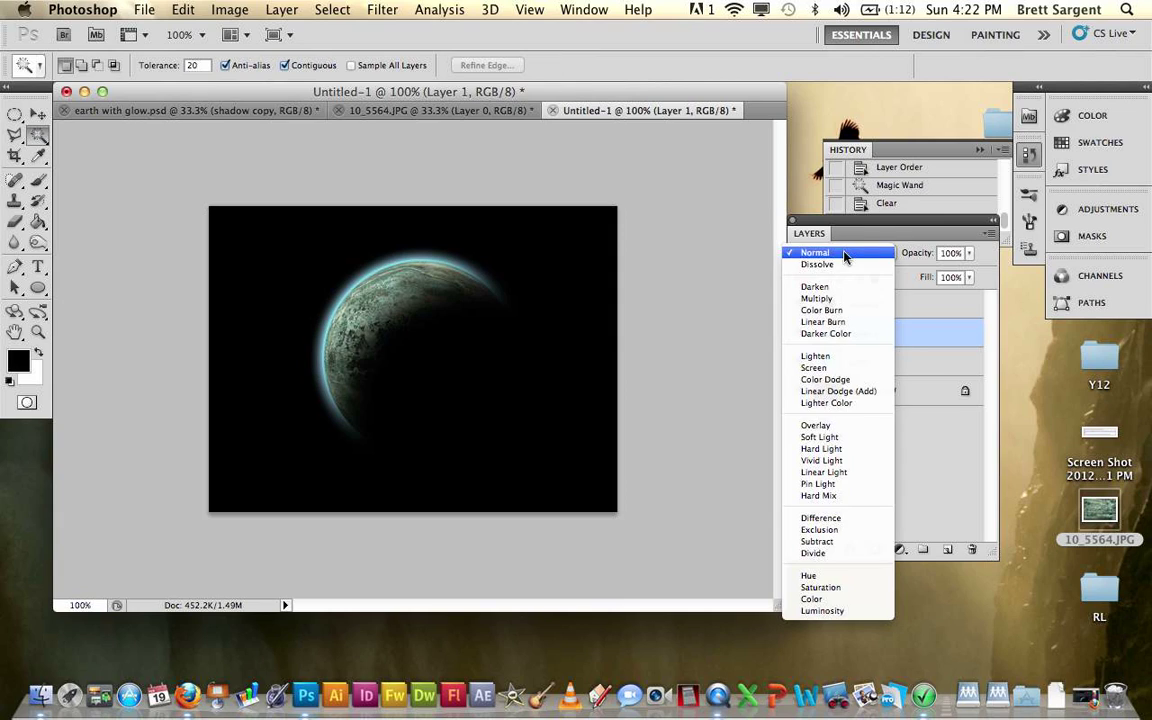
pyautogui.click(822, 430)
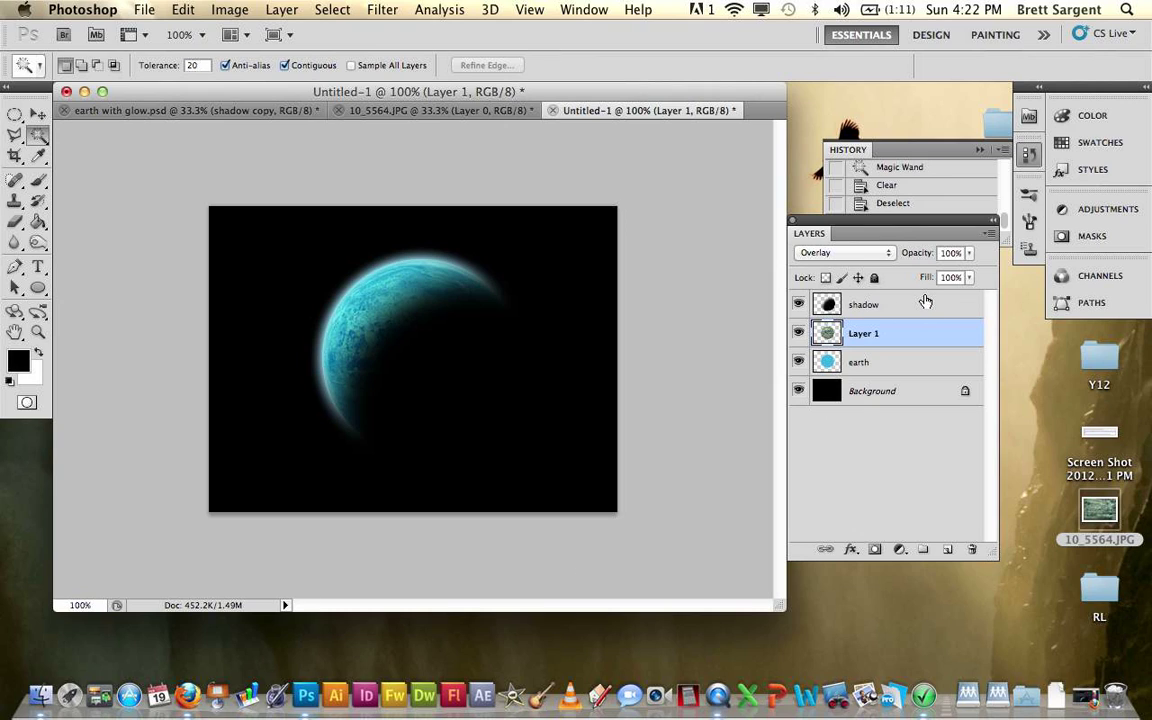
pyautogui.click(156, 109)
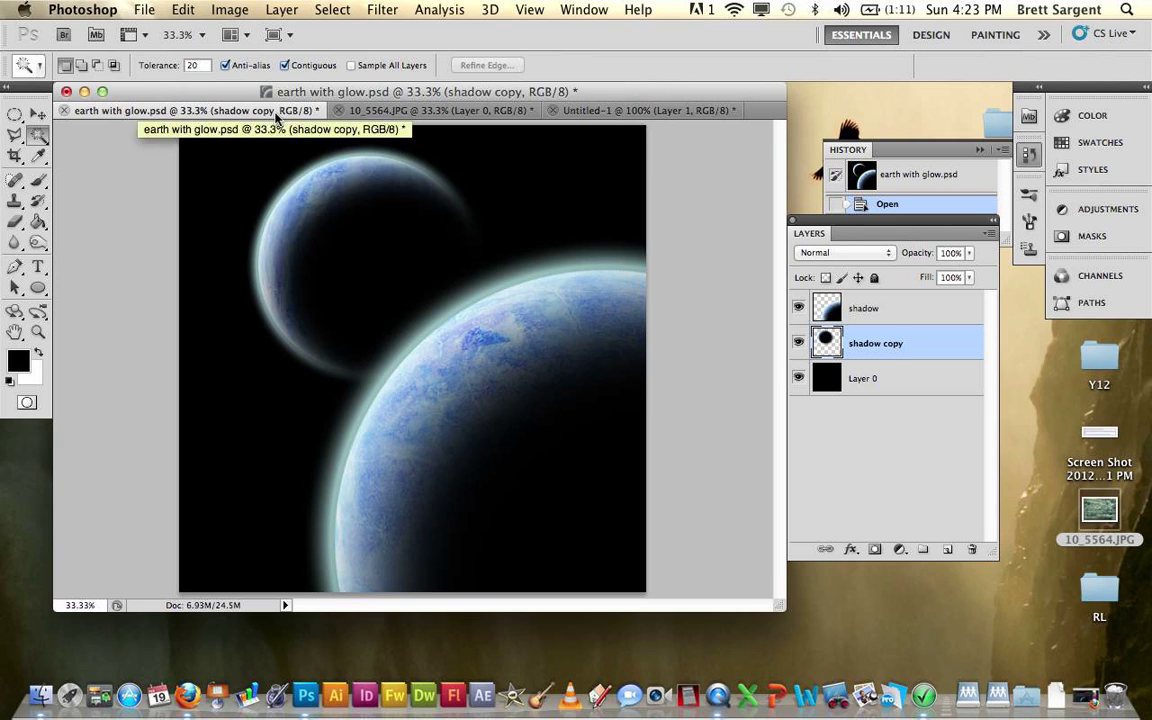
pyautogui.press('super+Tab')
pyautogui.click(322, 114)
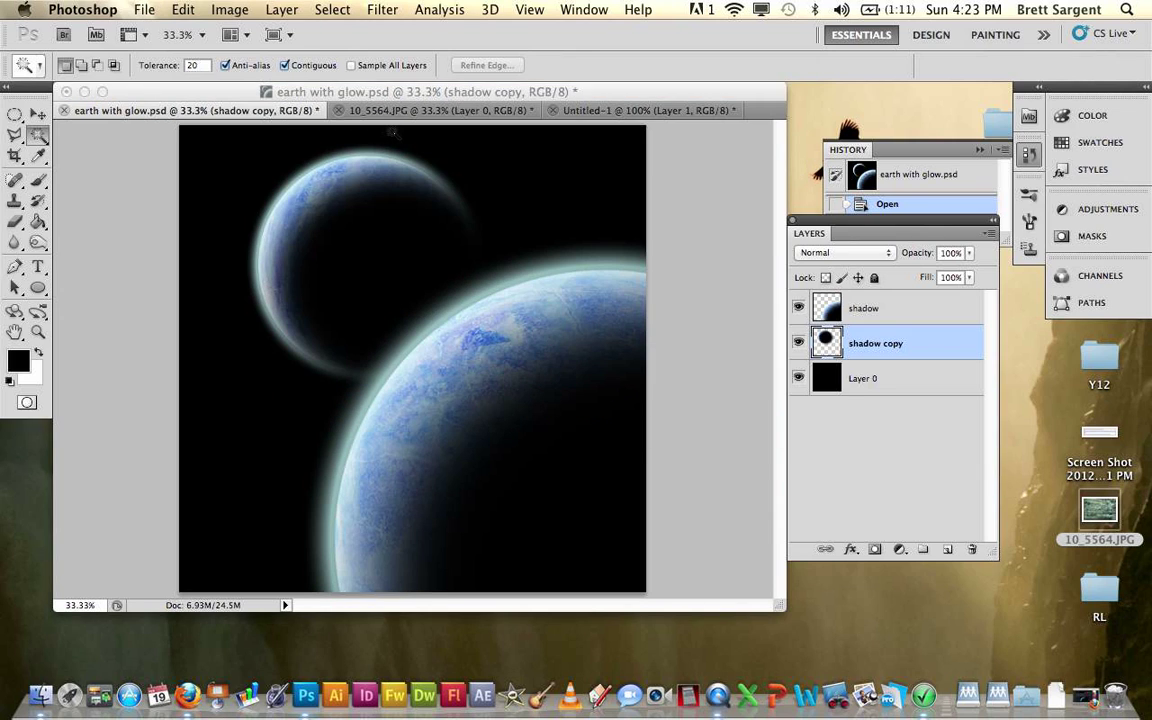
pyautogui.click(625, 111)
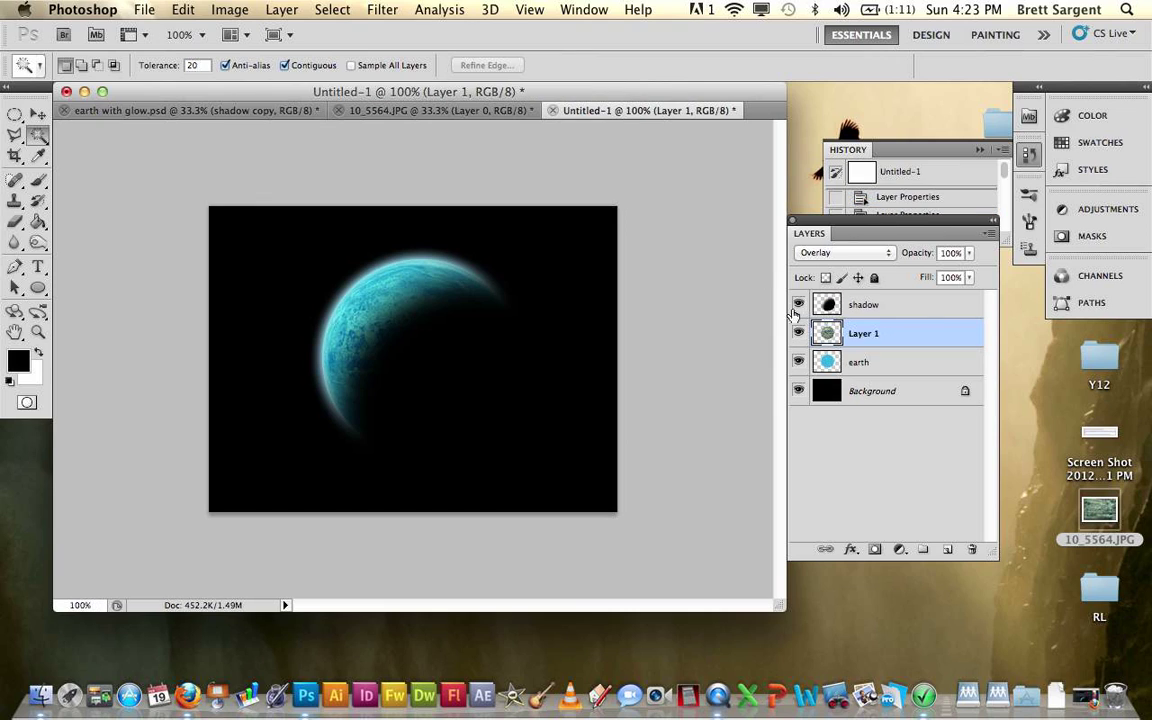
# Duplicate the shadow, Layer 1 and earth layers together within the Untitled-1 document.
pyautogui.click(905, 304)
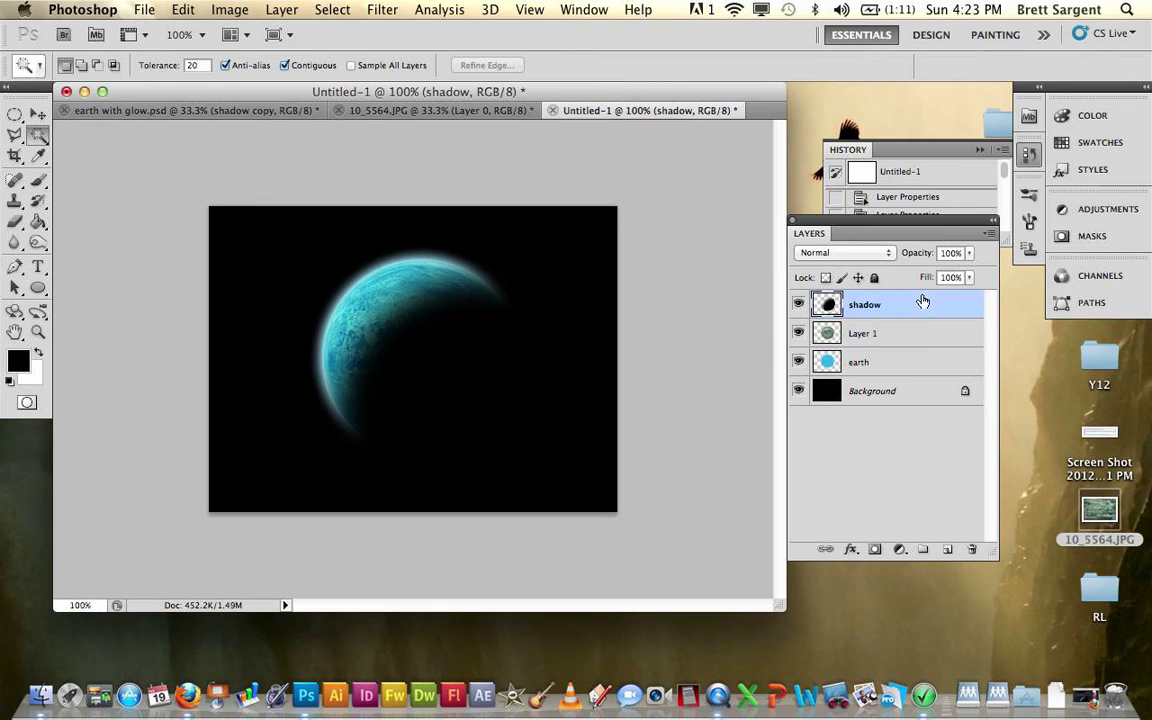
pyautogui.keyDown('shift'); pyautogui.click(907, 362); pyautogui.keyUp('shift')
pyautogui.rightClick(907, 363)
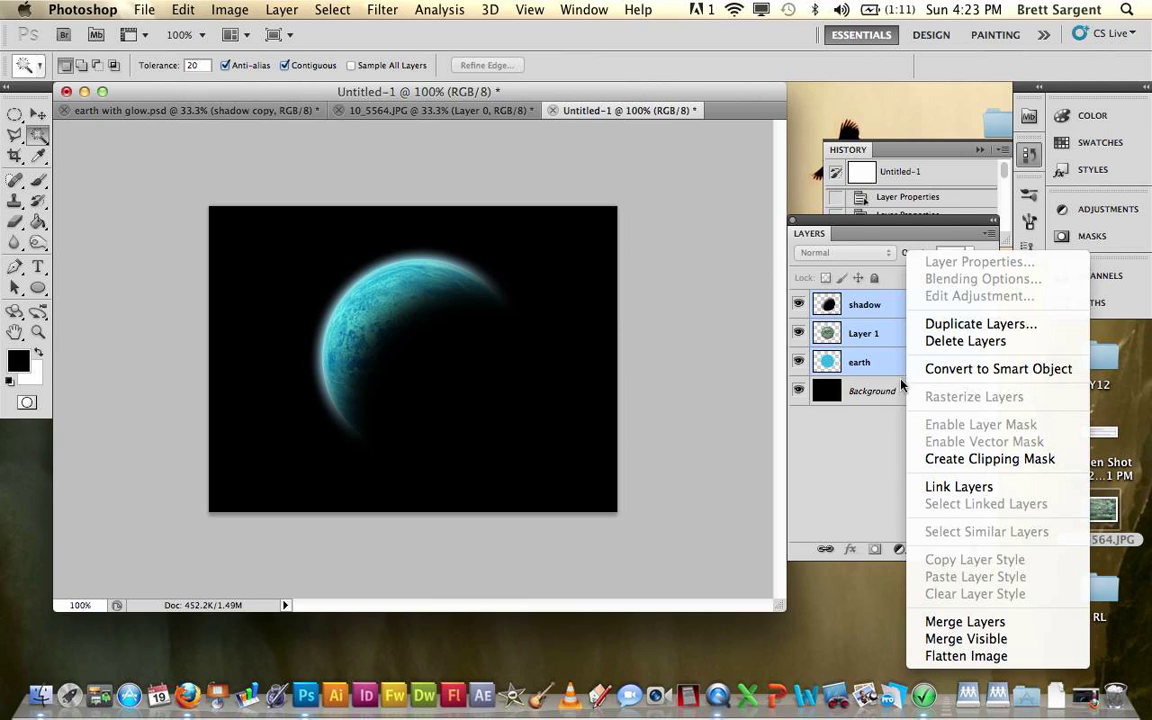
pyautogui.click(975, 323)
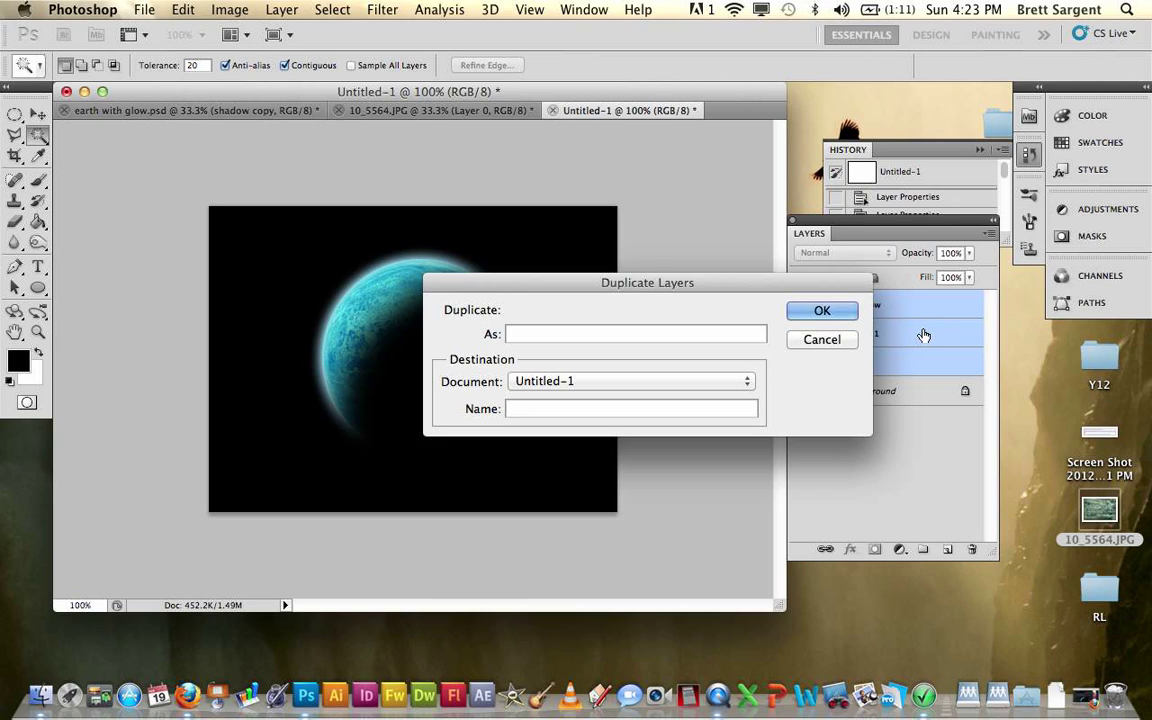
pyautogui.click(800, 311)
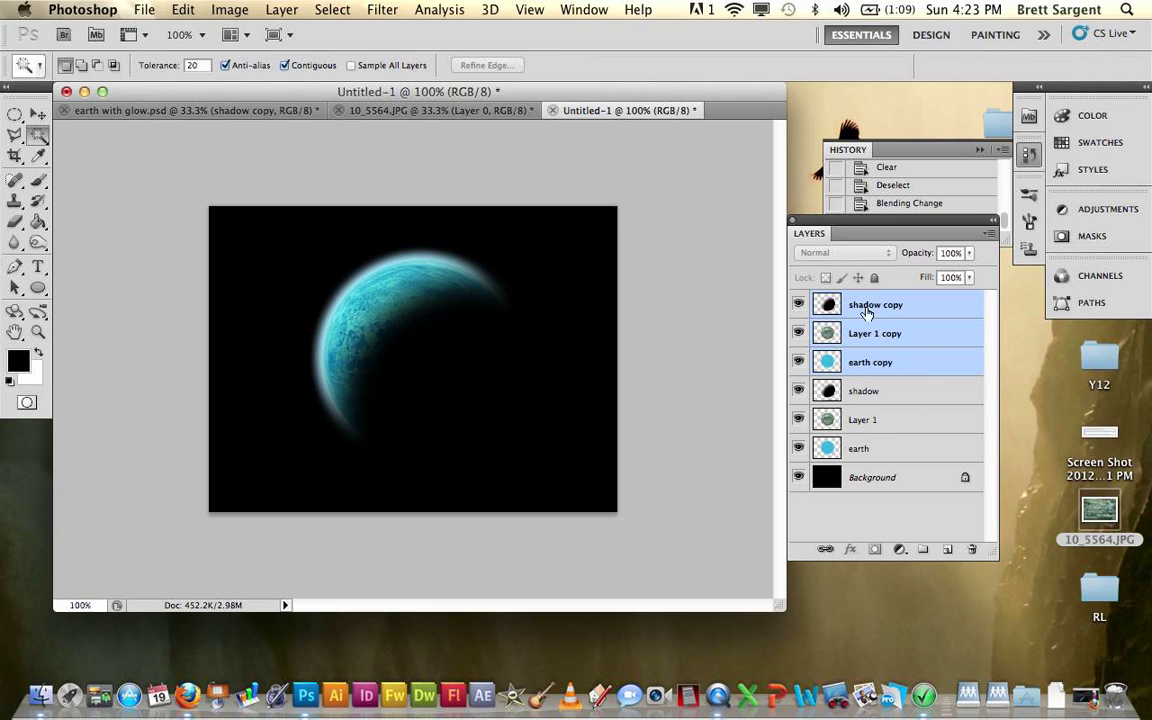
# Rotate the rock texture on Layer 1 copy 90° clockwise with Free Transform.
pyautogui.click(863, 338)
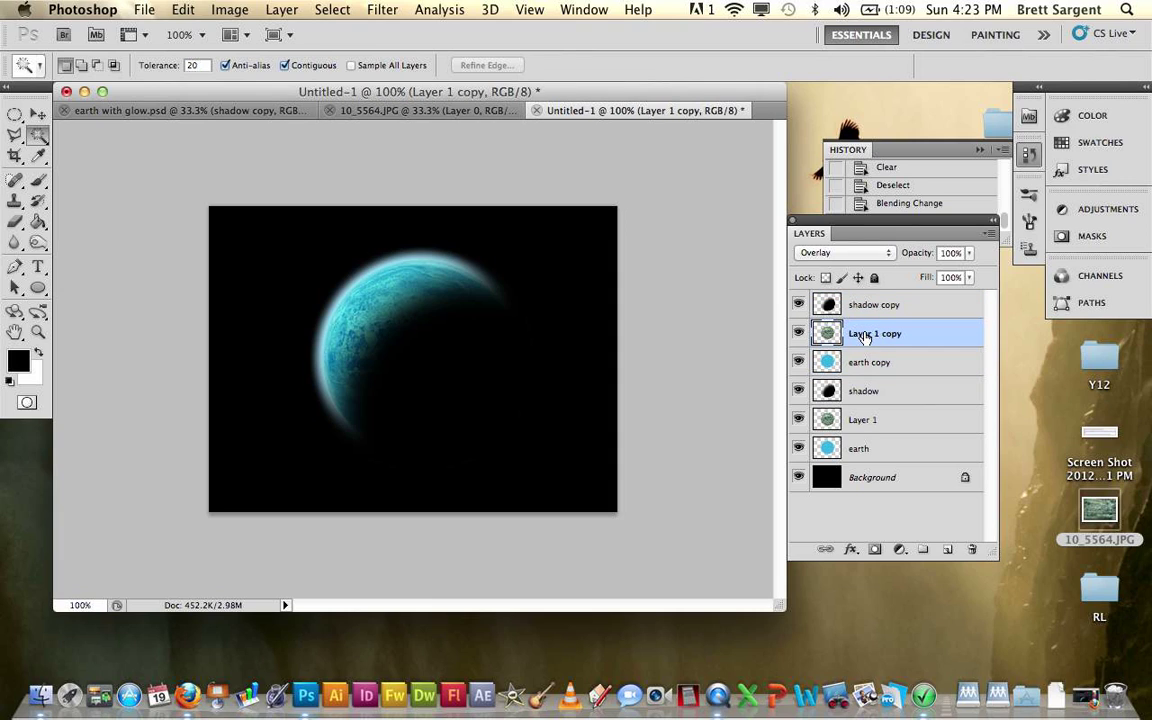
pyautogui.press('super+t')
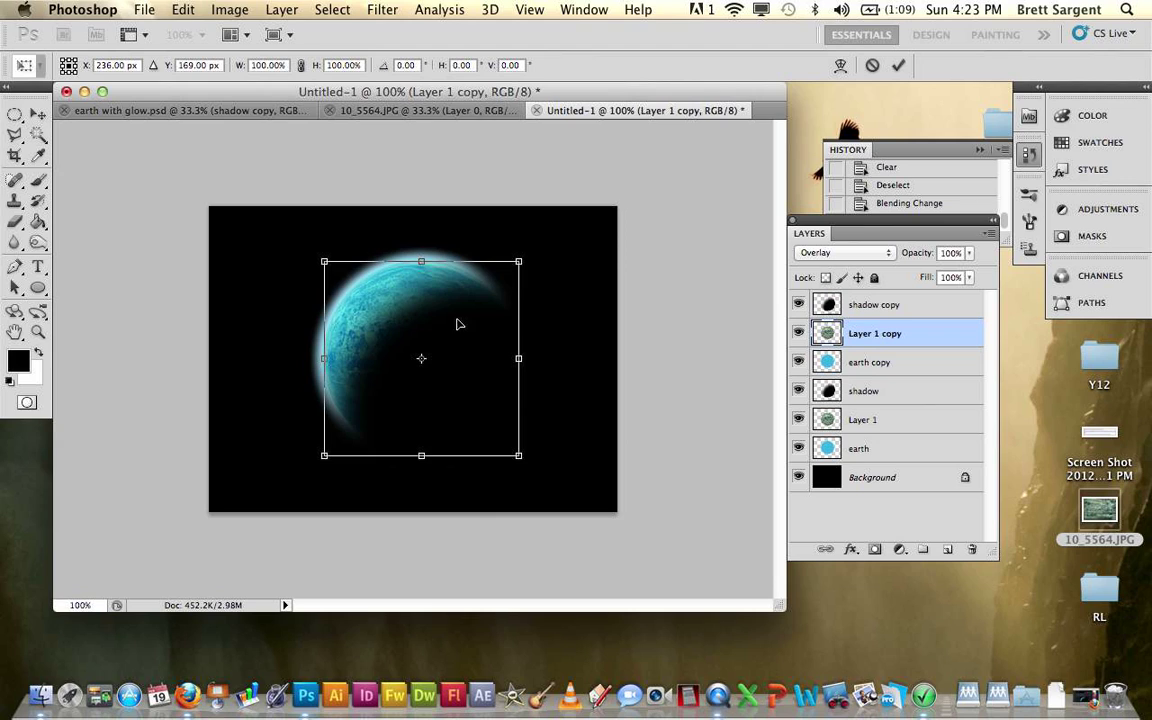
pyautogui.rightClick(458, 324)
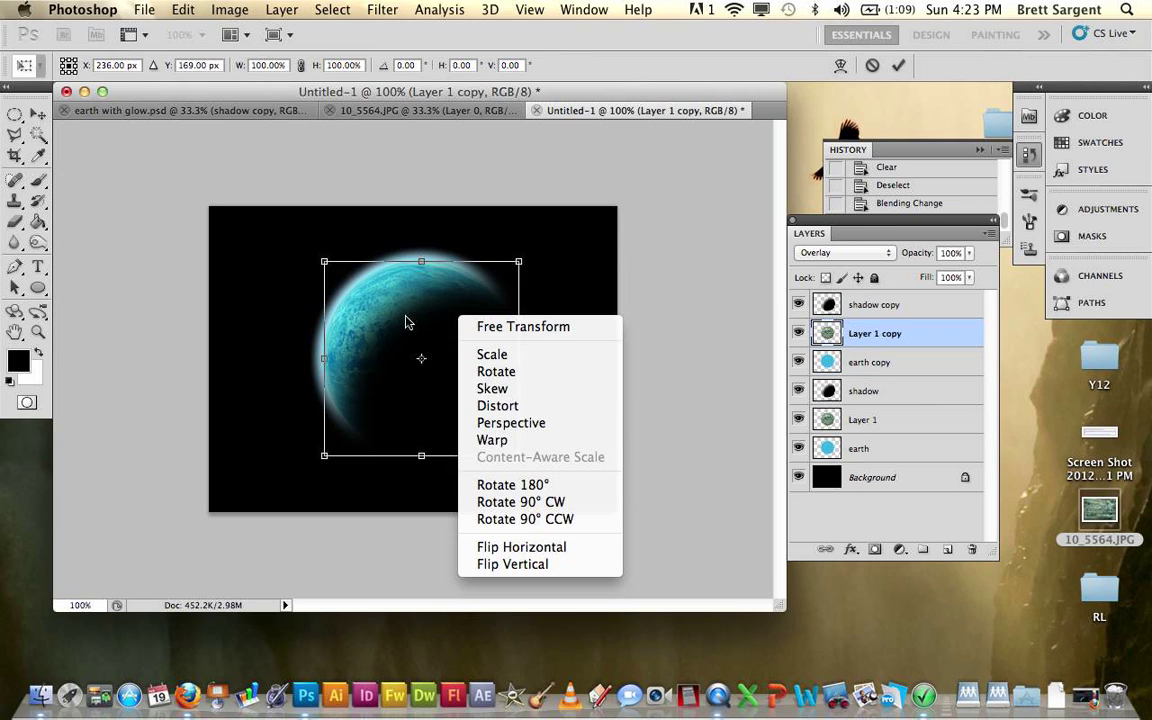
pyautogui.click(505, 501)
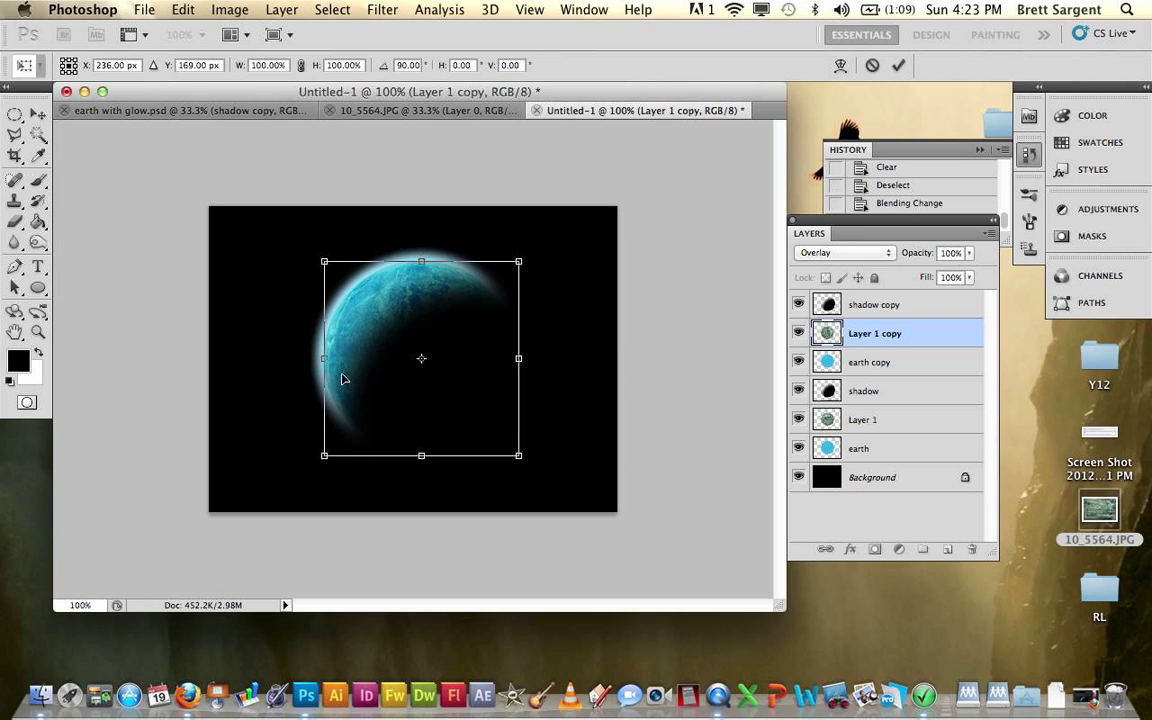
pyautogui.press('Return')
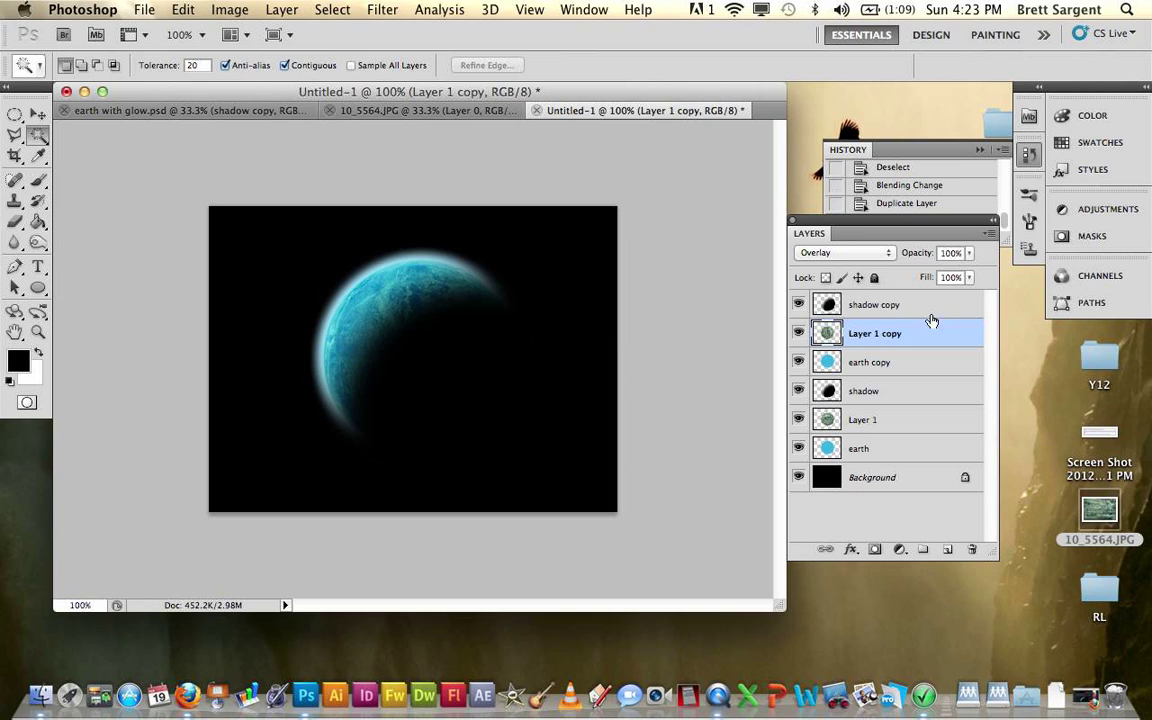
# Merge the shadow copy, Layer 1 copy and earth copy layers into one layer and rename it earth1.
pyautogui.click(938, 309)
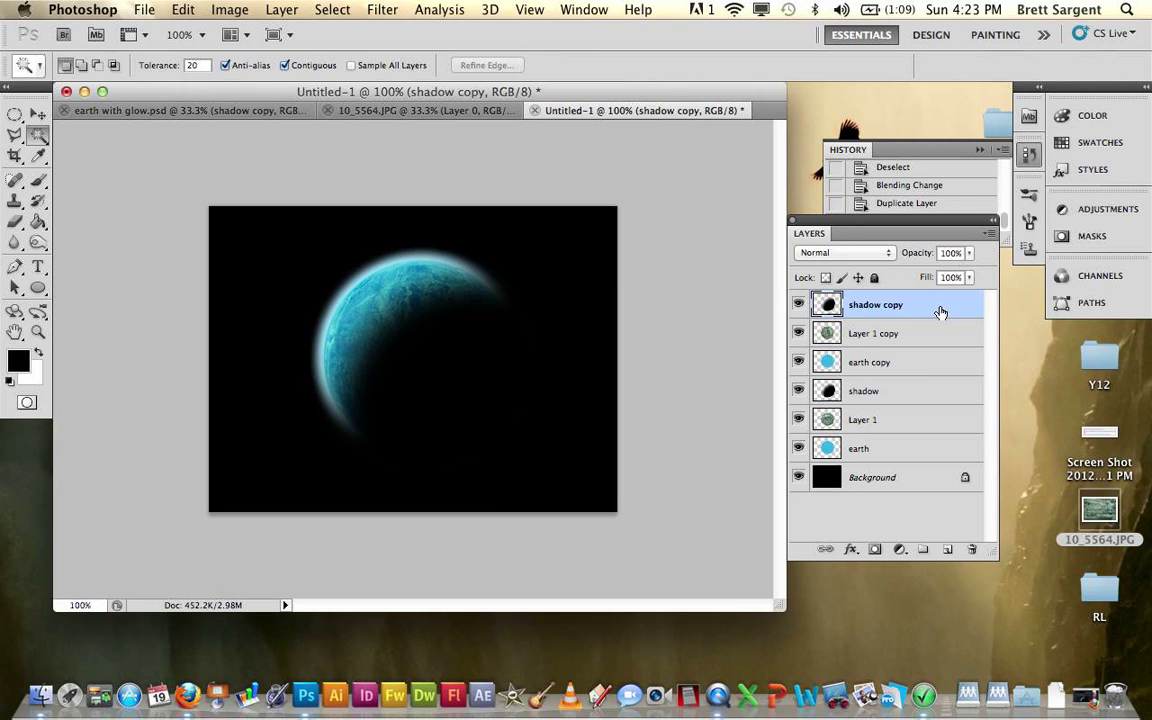
pyautogui.keyDown('shift'); pyautogui.click(920, 361); pyautogui.keyUp('shift')
pyautogui.rightClick(921, 362)
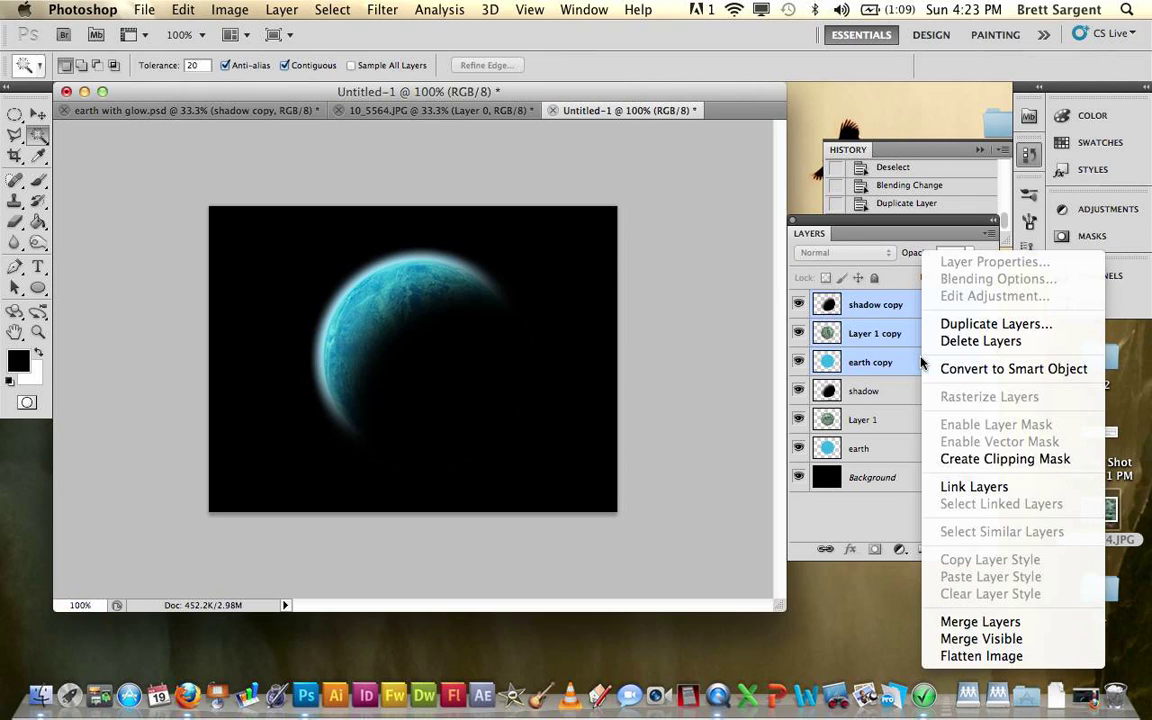
pyautogui.click(960, 621)
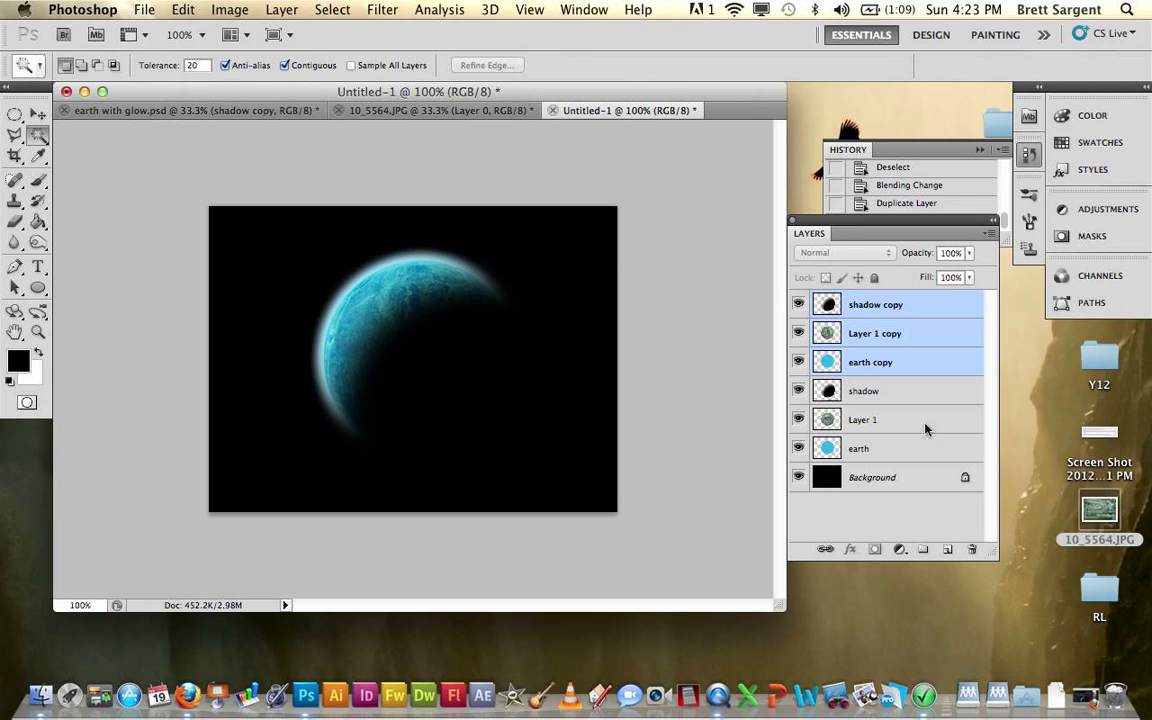
pyautogui.doubleClick(863, 316)
pyautogui.click(1066, 256)
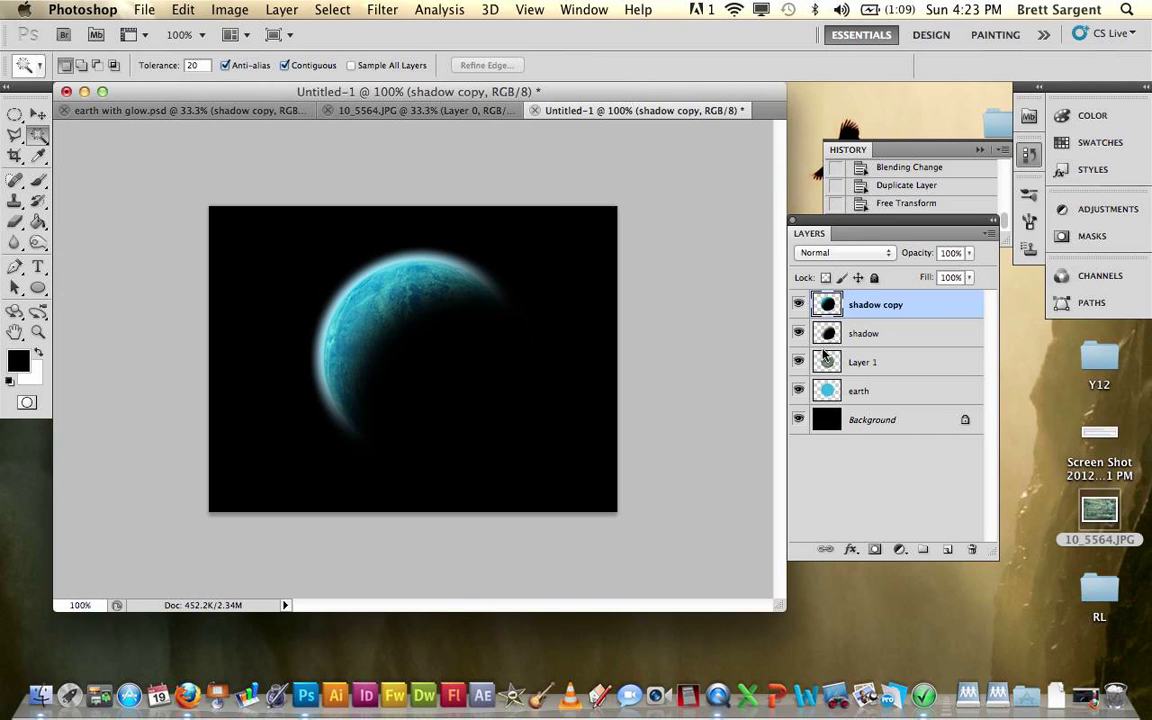
pyautogui.doubleClick(865, 305)
pyautogui.write('earth1')
pyautogui.press('Return')
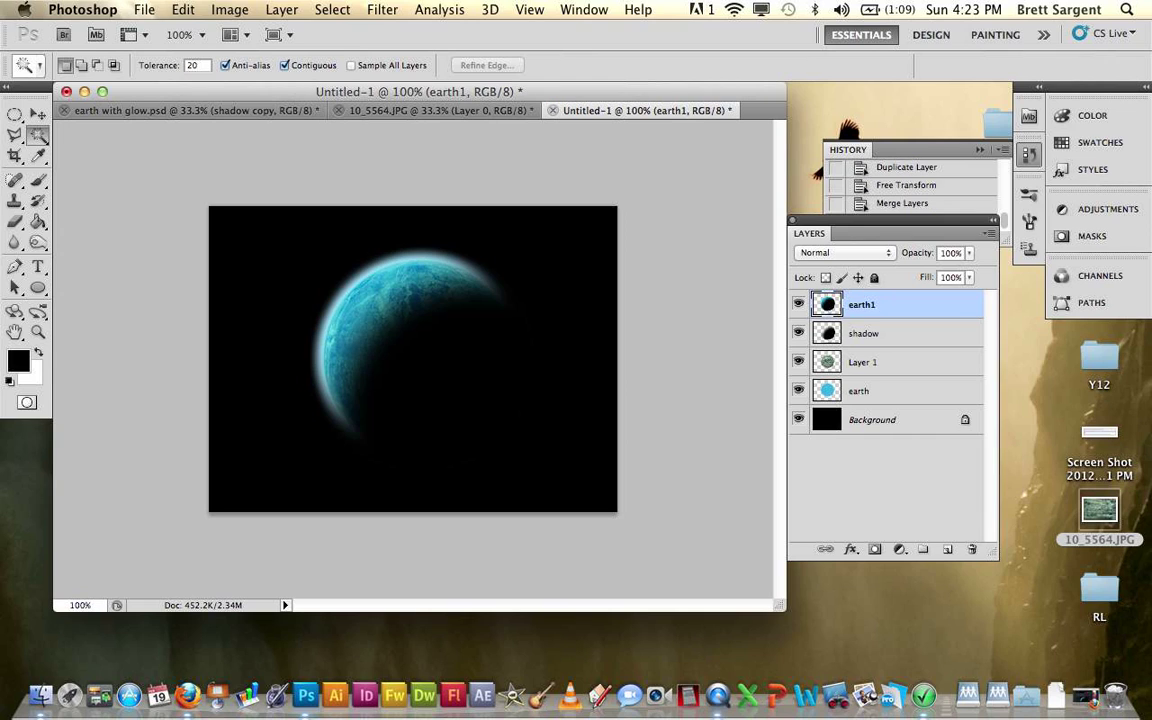
# Merge the original shadow, Layer 1 and earth layers into one layer and rename it earth2.
pyautogui.click(955, 335)
pyautogui.keyDown('shift'); pyautogui.click(906, 400); pyautogui.keyUp('shift')
pyautogui.rightClick(906, 400)
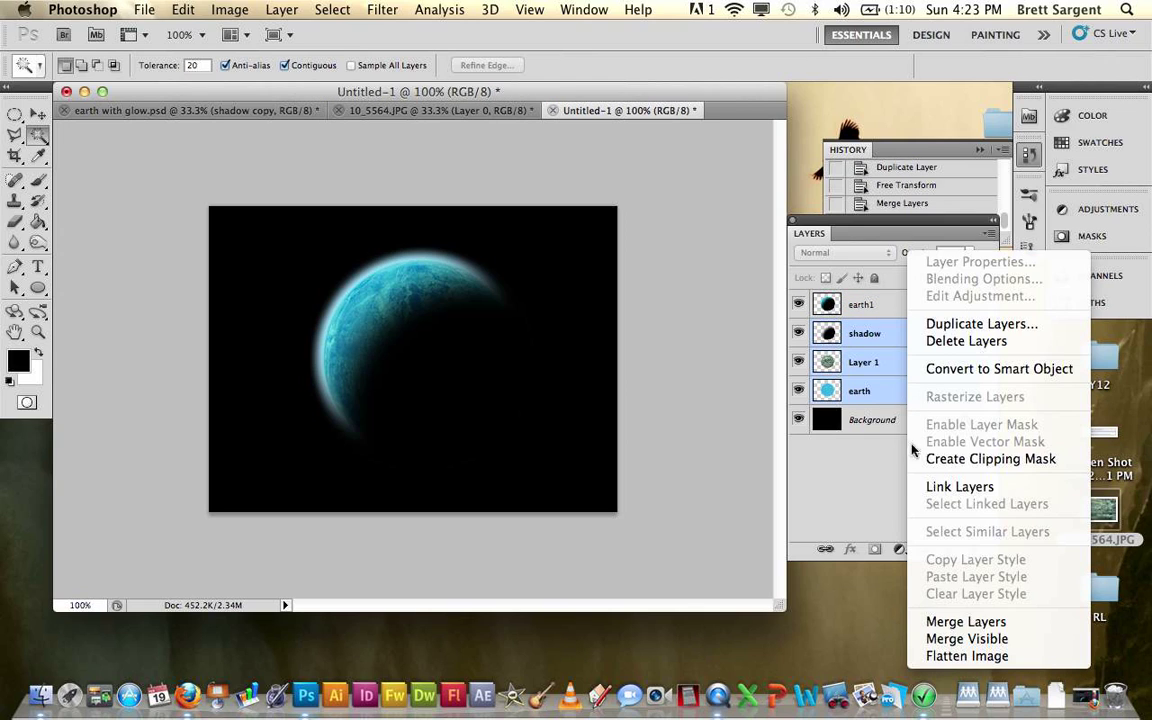
pyautogui.click(945, 621)
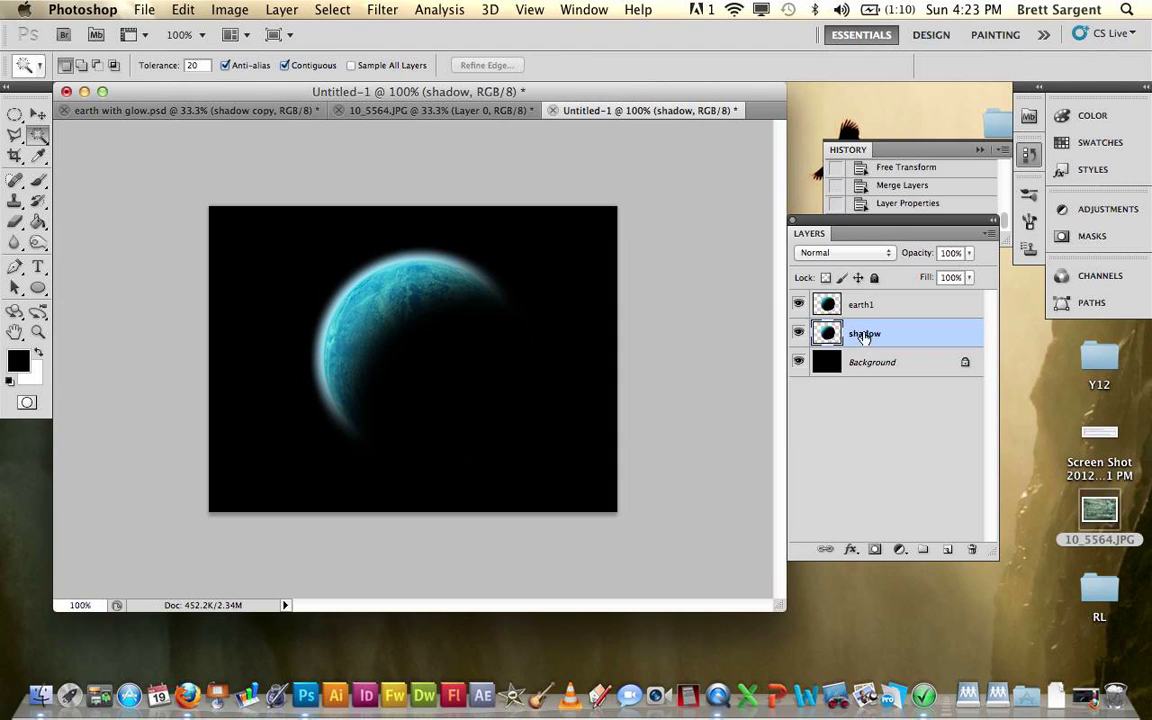
pyautogui.doubleClick(863, 335)
pyautogui.write('earth2')
pyautogui.press('Return')
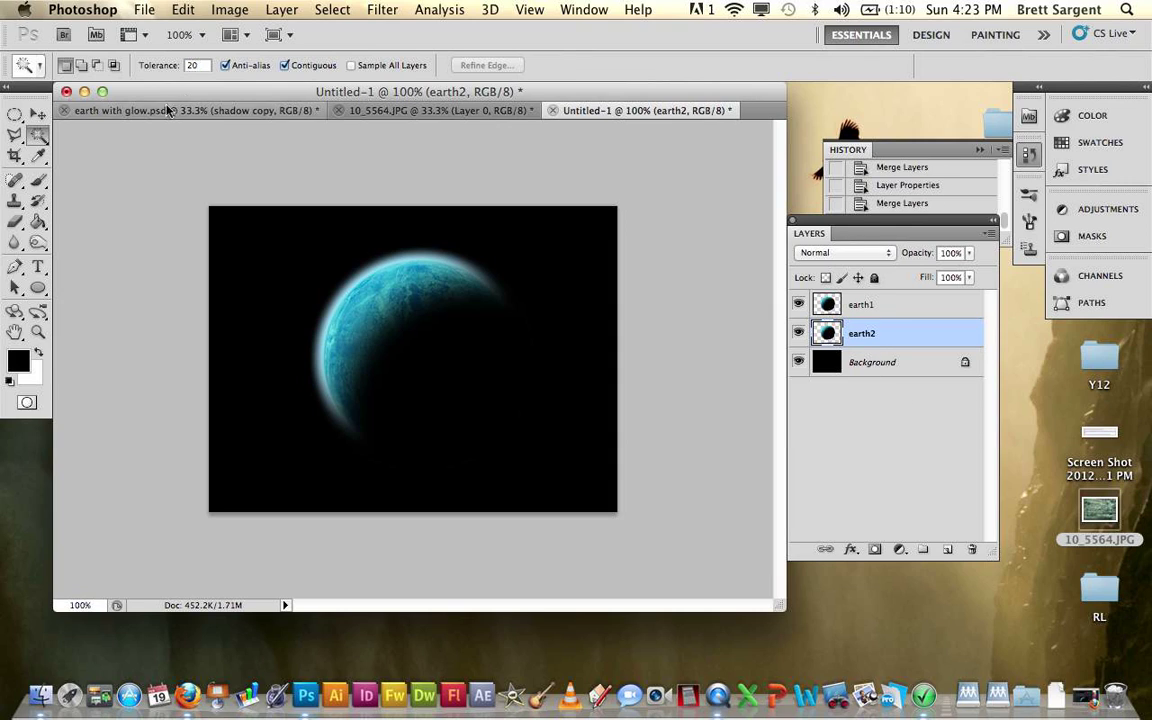
# Scale the earth2 planet to about 80.82% with Free Transform and place it in the upper-left area of the canvas.
pyautogui.click(37, 115)
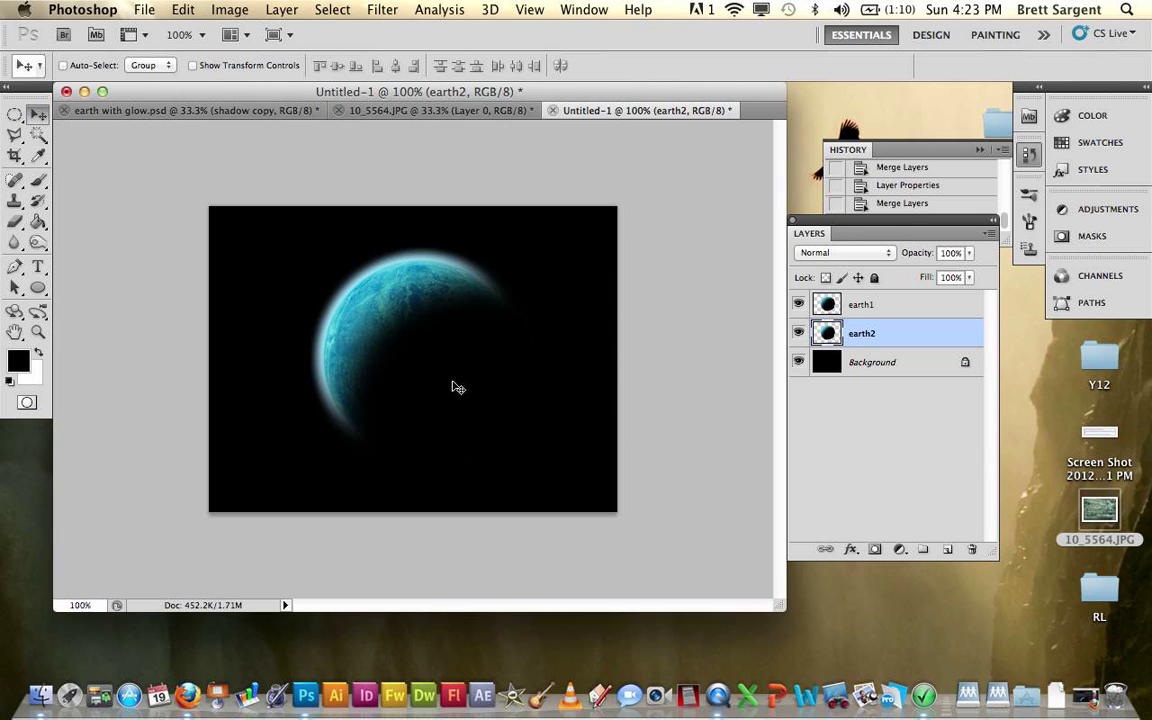
pyautogui.moveTo(452, 388); pyautogui.dragTo(360, 340)
pyautogui.press('super+t')
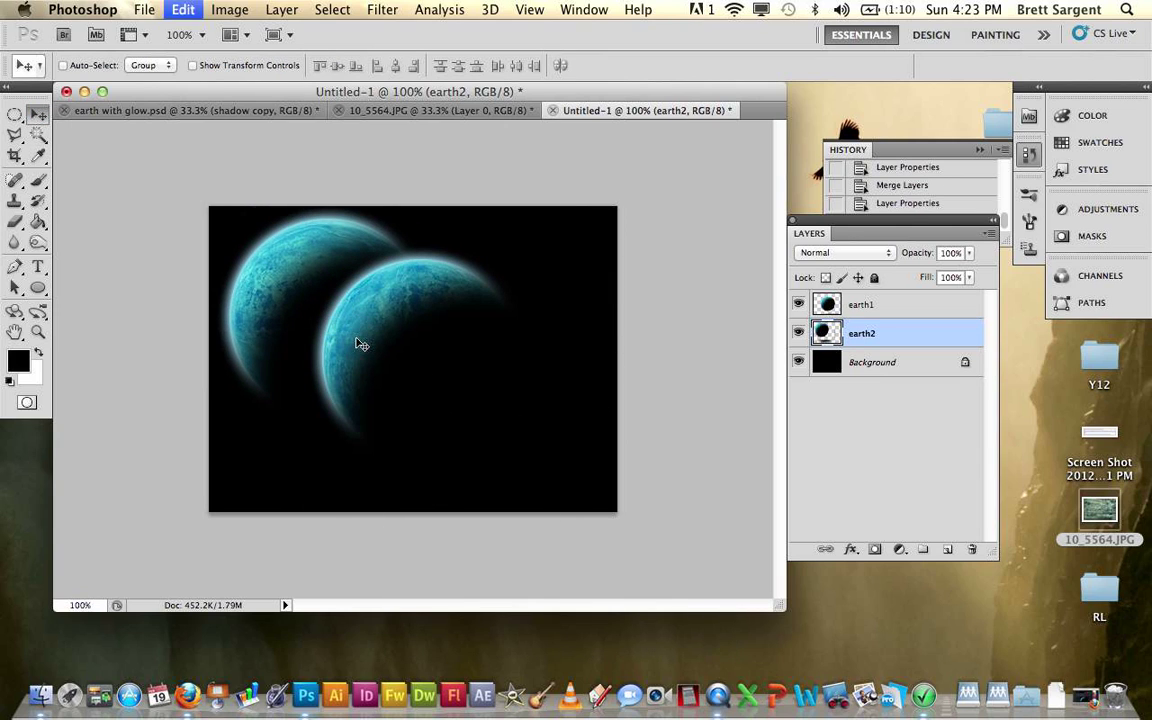
pyautogui.moveTo(214, 204); pyautogui.dragTo(278, 282)
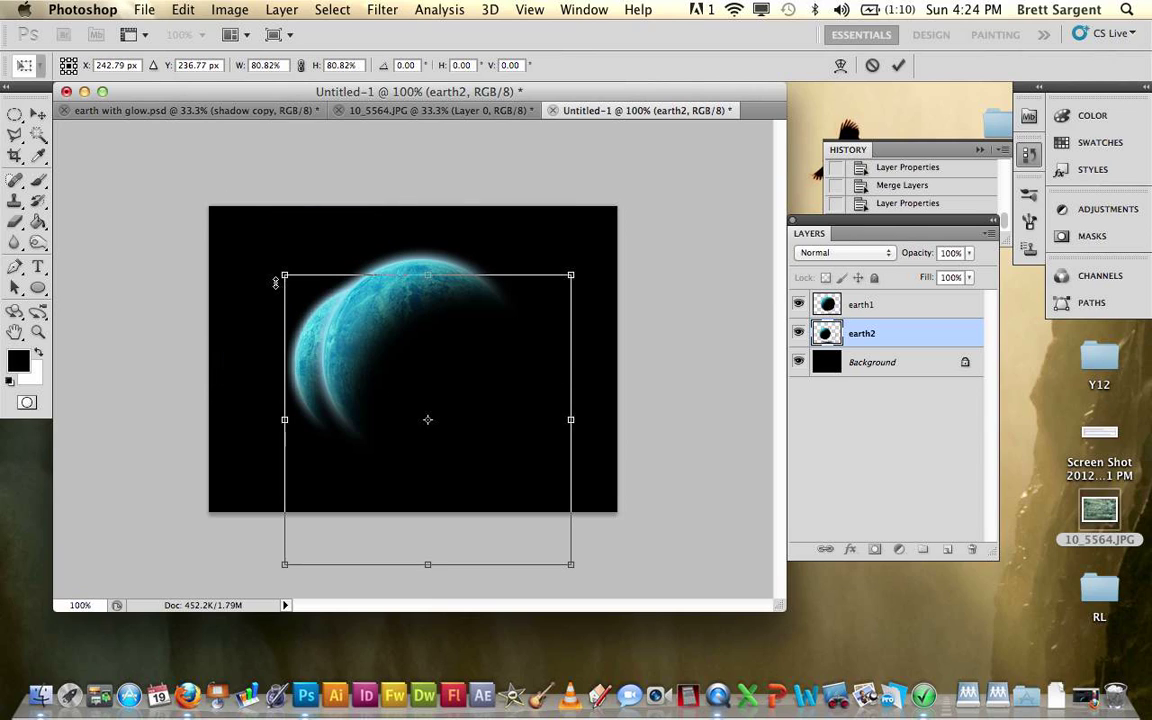
pyautogui.moveTo(398, 357); pyautogui.dragTo(340, 290)
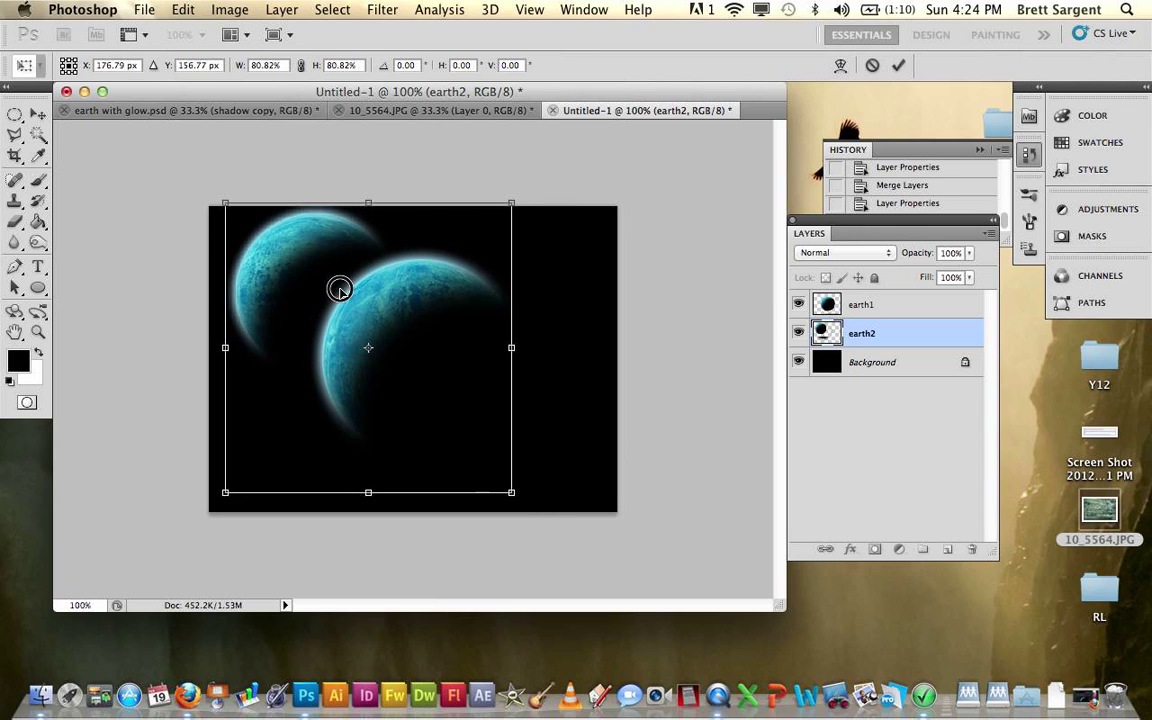
pyautogui.press('Return')
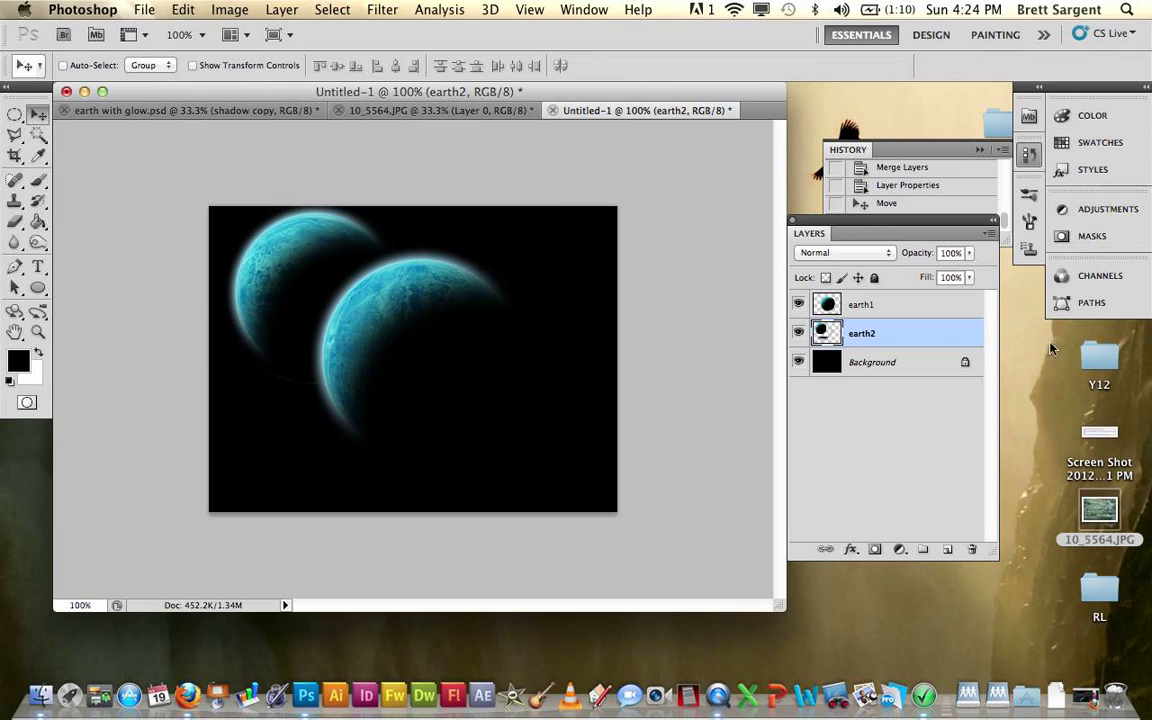
# Move the planet on the earth1 layer straight down towards the canvas's lower edge.
pyautogui.click(900, 309)
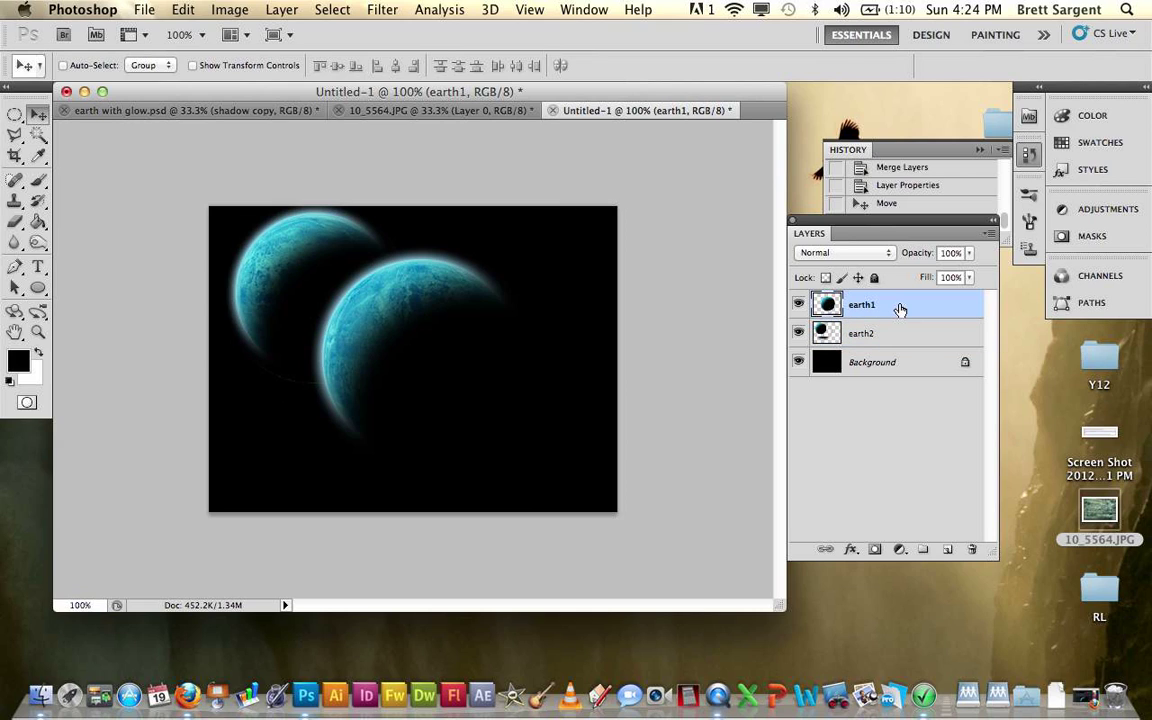
pyautogui.moveTo(450, 311); pyautogui.dragTo(452, 378)
pyautogui.press('t')
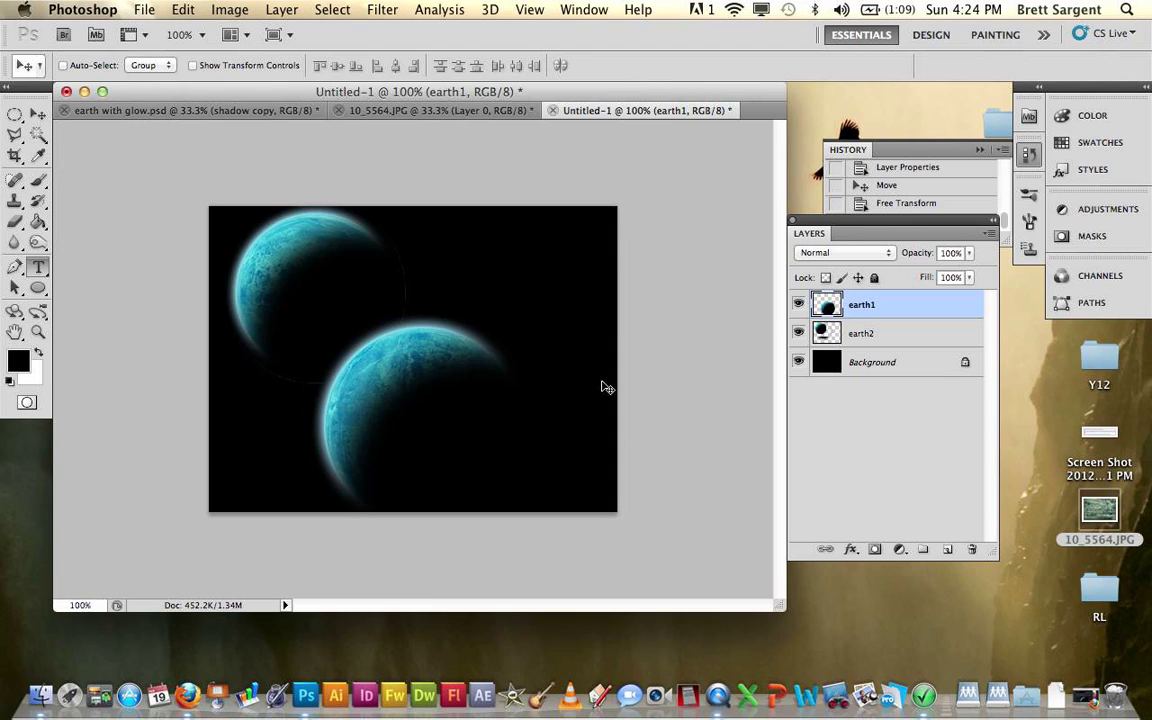
pyautogui.press('t')
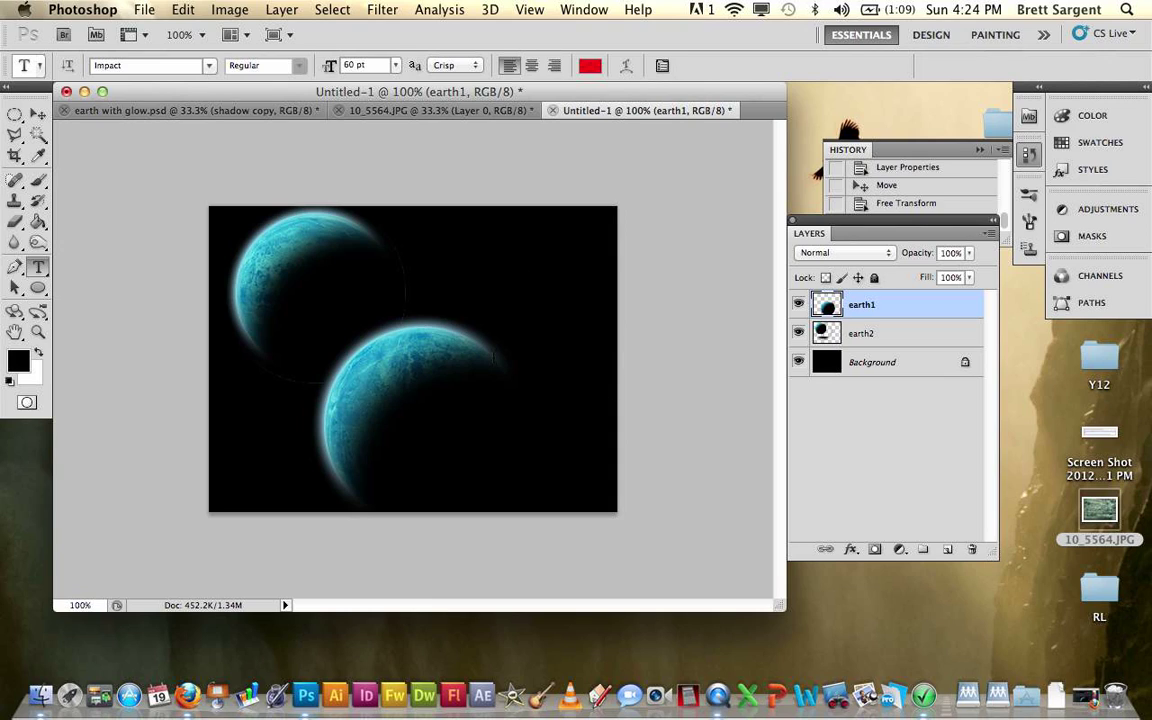
pyautogui.click(38, 114)
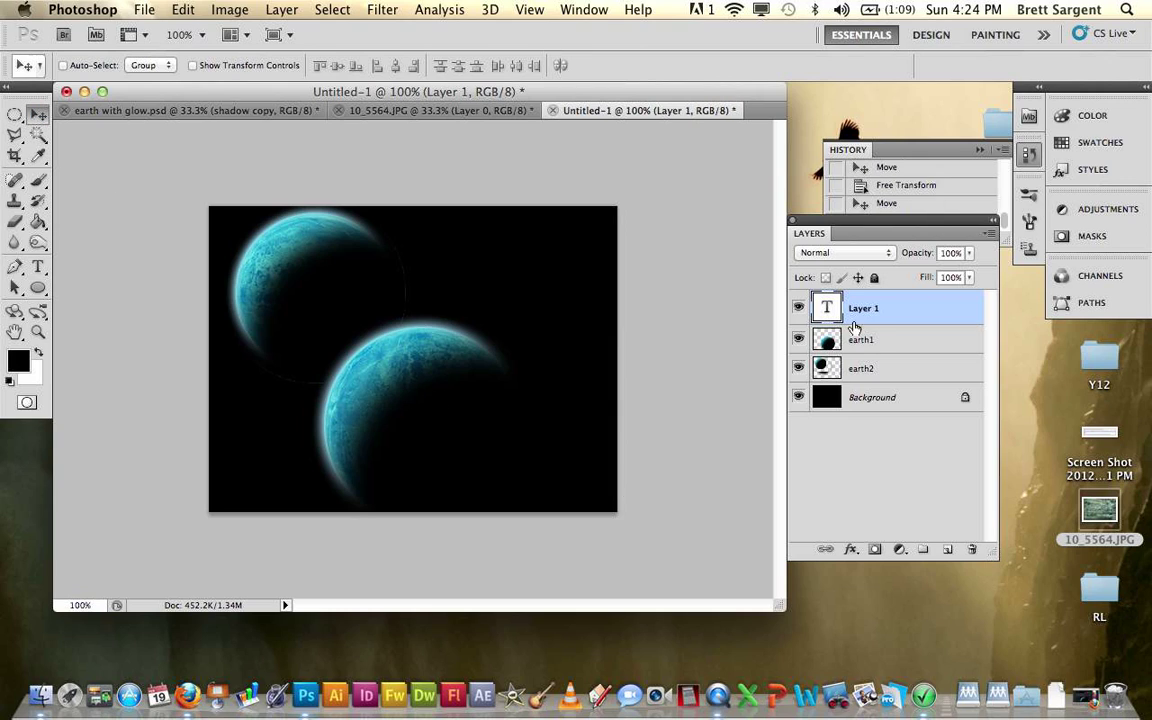
pyautogui.click(971, 550)
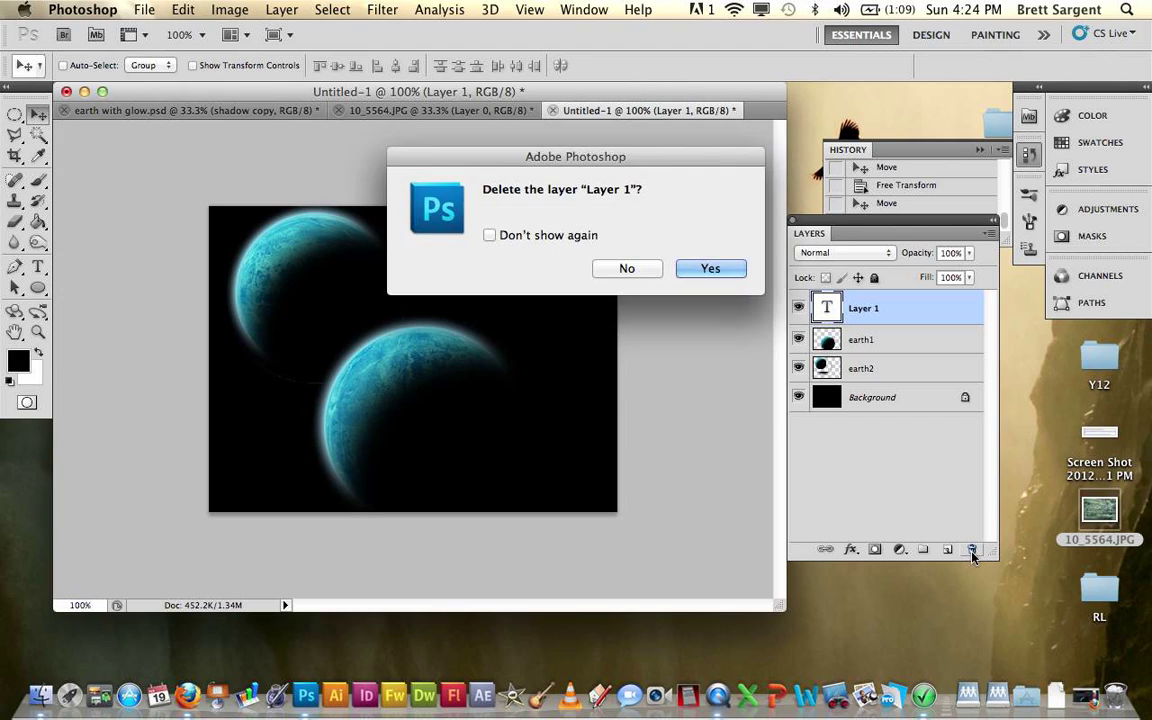
pyautogui.press('Return')
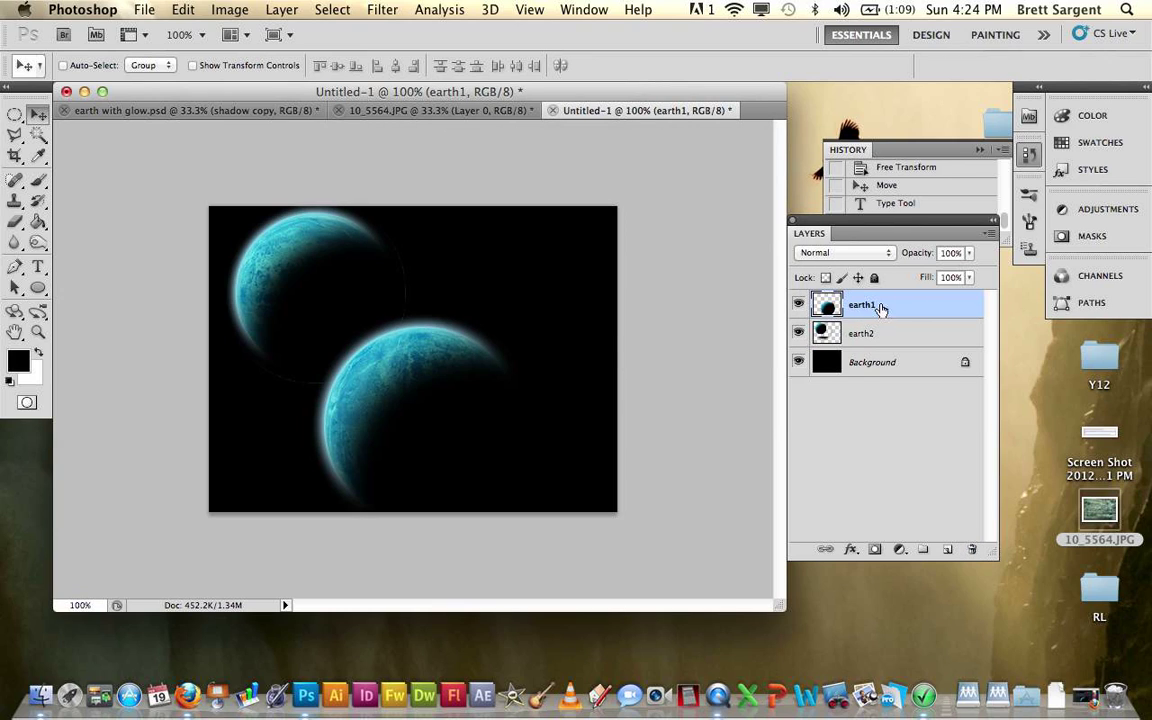
# Enlarge the earth1 planet to about 156.72% with Free Transform and place it running off the canvas's lower-right corner.
pyautogui.press('super+t')
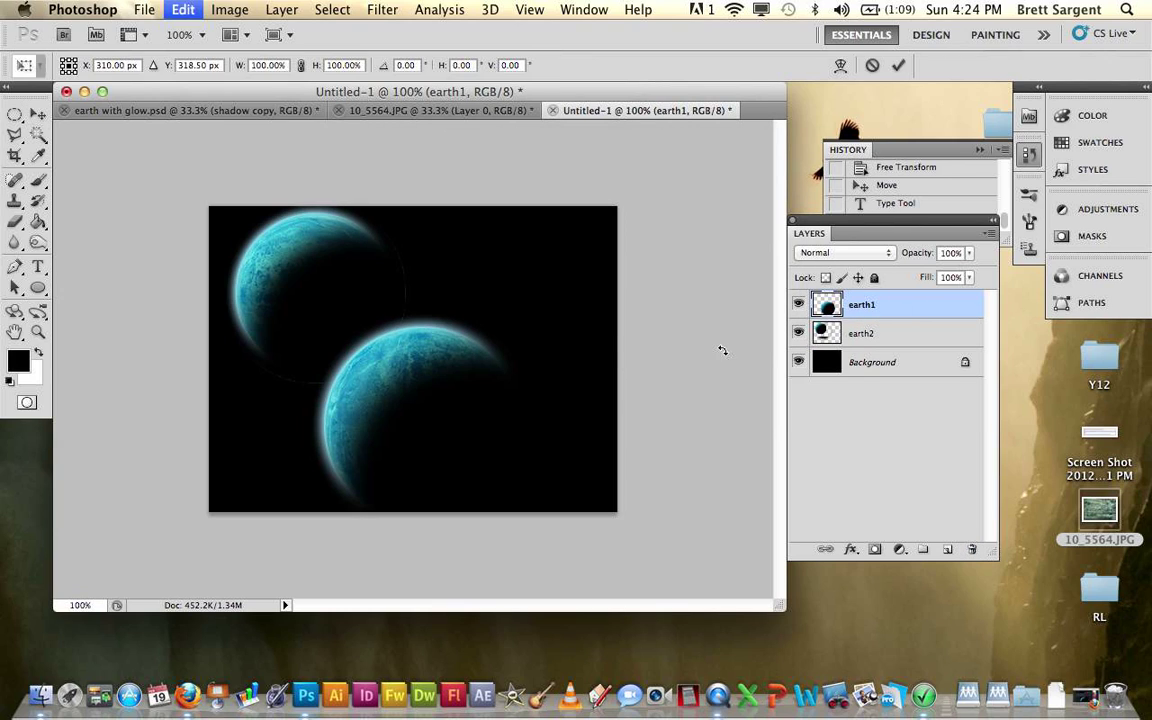
pyautogui.moveTo(662, 314); pyautogui.dragTo(748, 193)
pyautogui.moveTo(530, 326); pyautogui.dragTo(585, 481)
pyautogui.moveTo(396, 344); pyautogui.dragTo(262, 278)
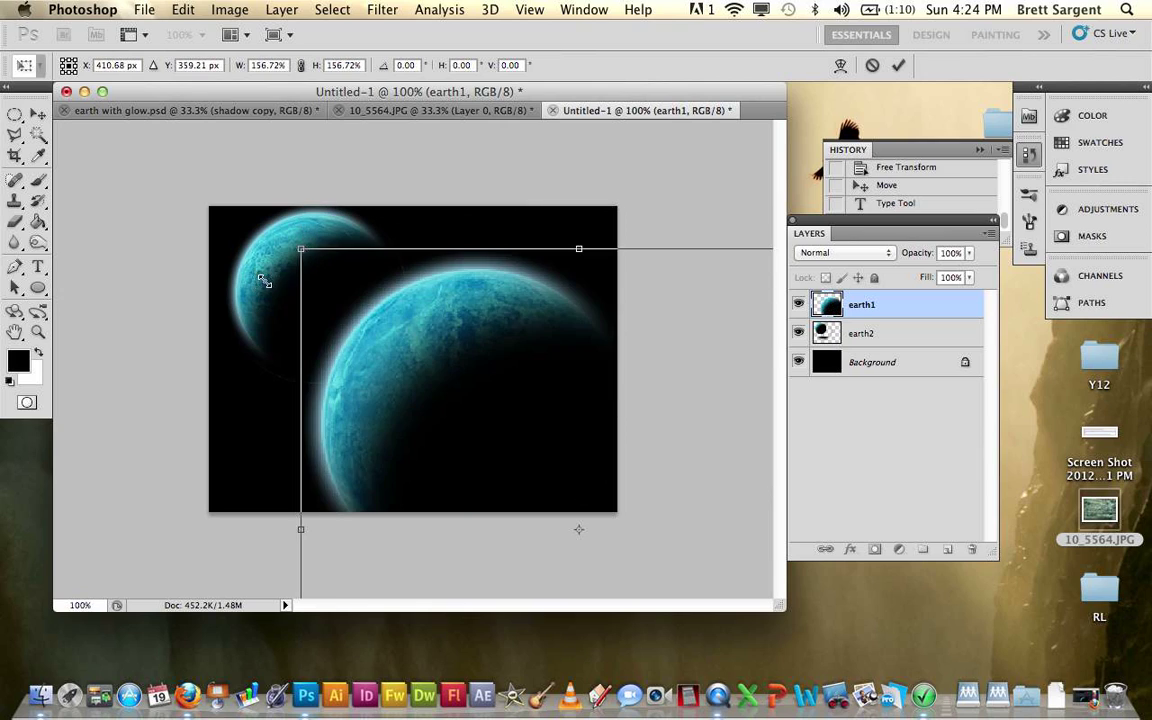
pyautogui.moveTo(491, 409); pyautogui.dragTo(494, 483)
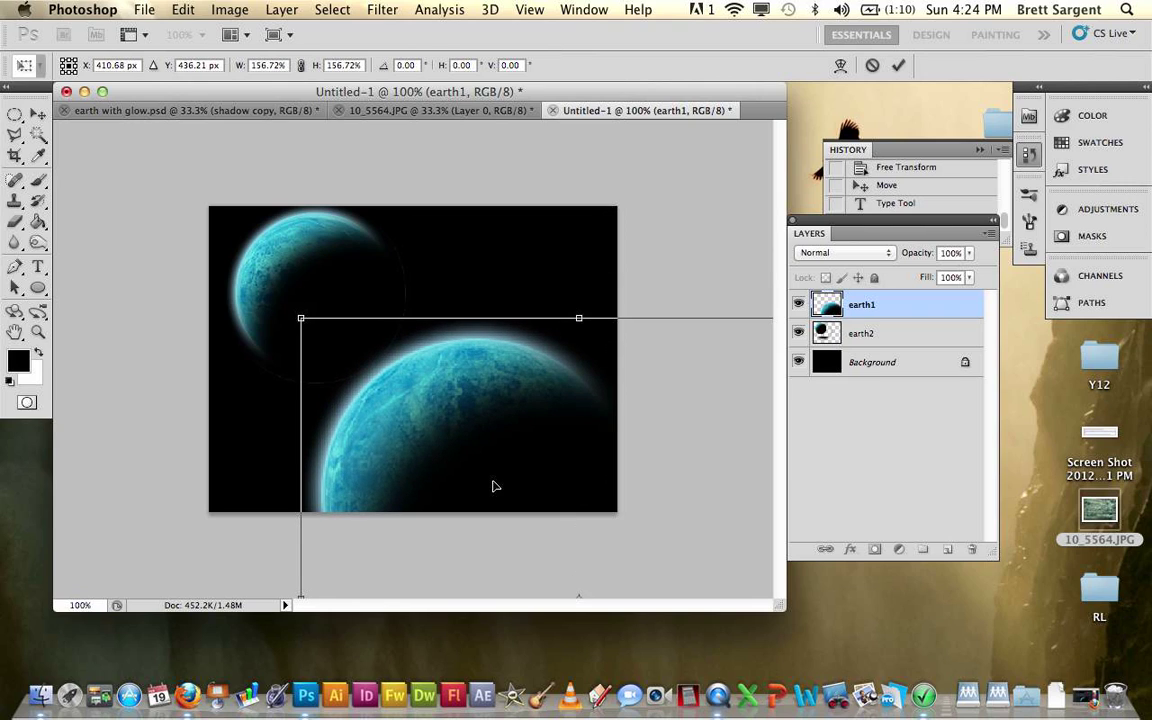
pyautogui.press('Return')
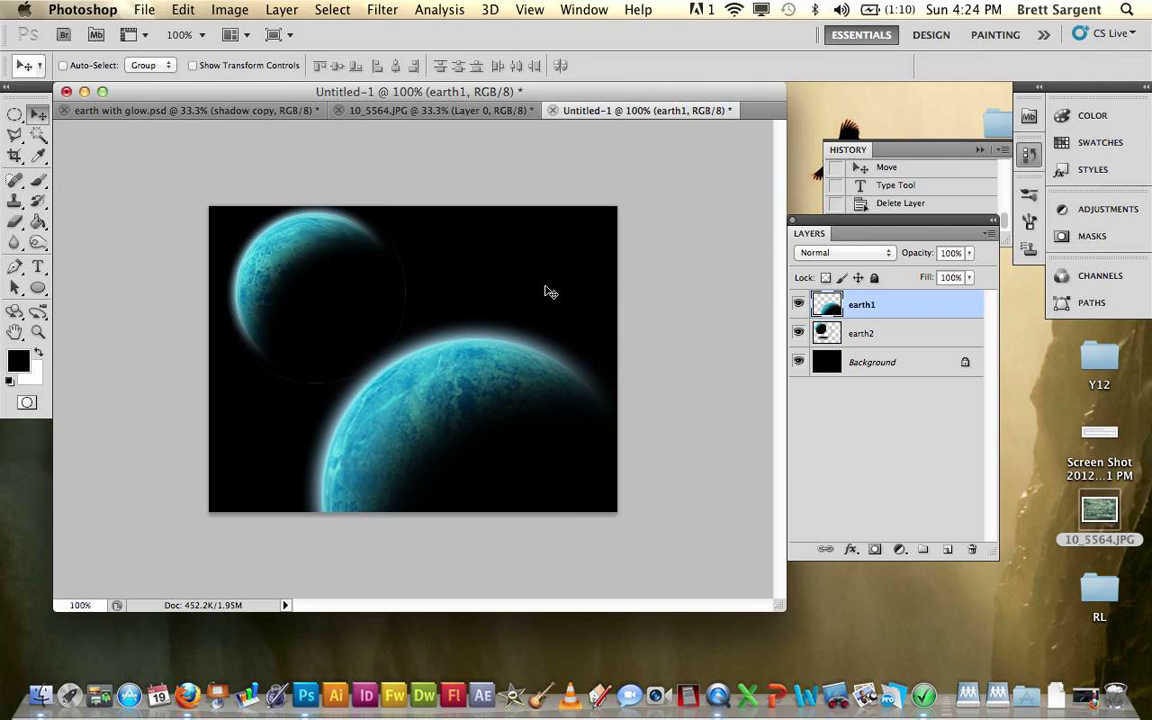
# Select the earth2 layer and isolate it by hiding the Background and earth1 layers.
pyautogui.click(879, 341)
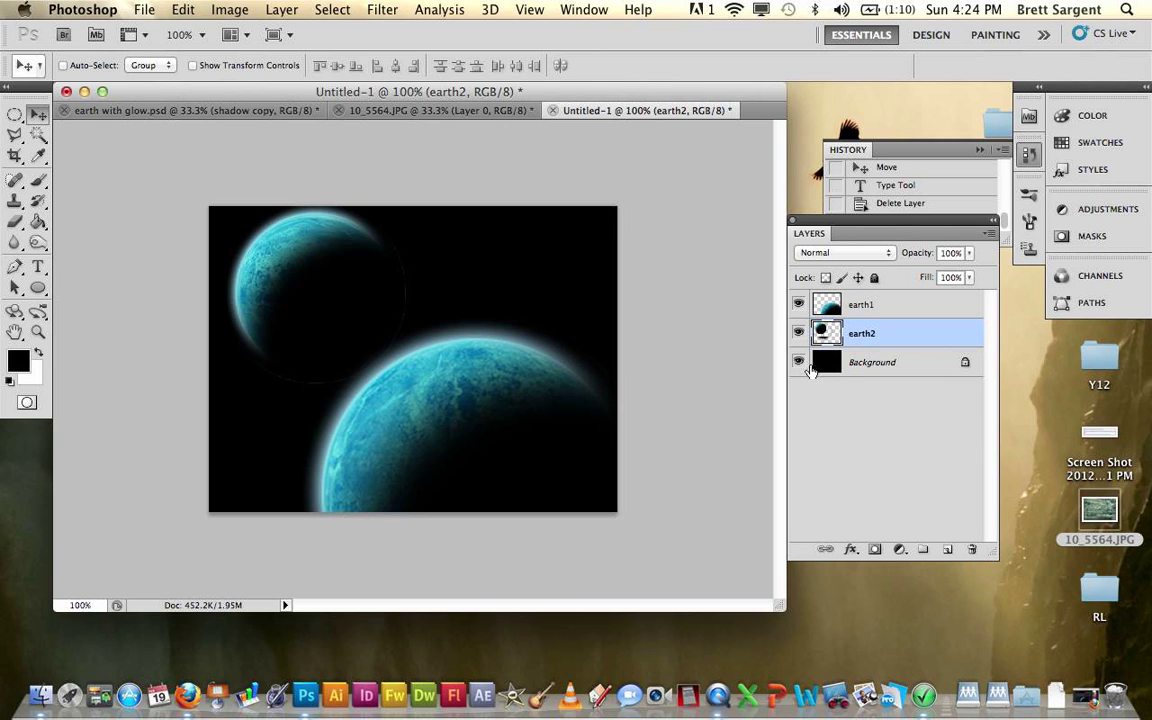
pyautogui.click(798, 363)
pyautogui.click(798, 304)
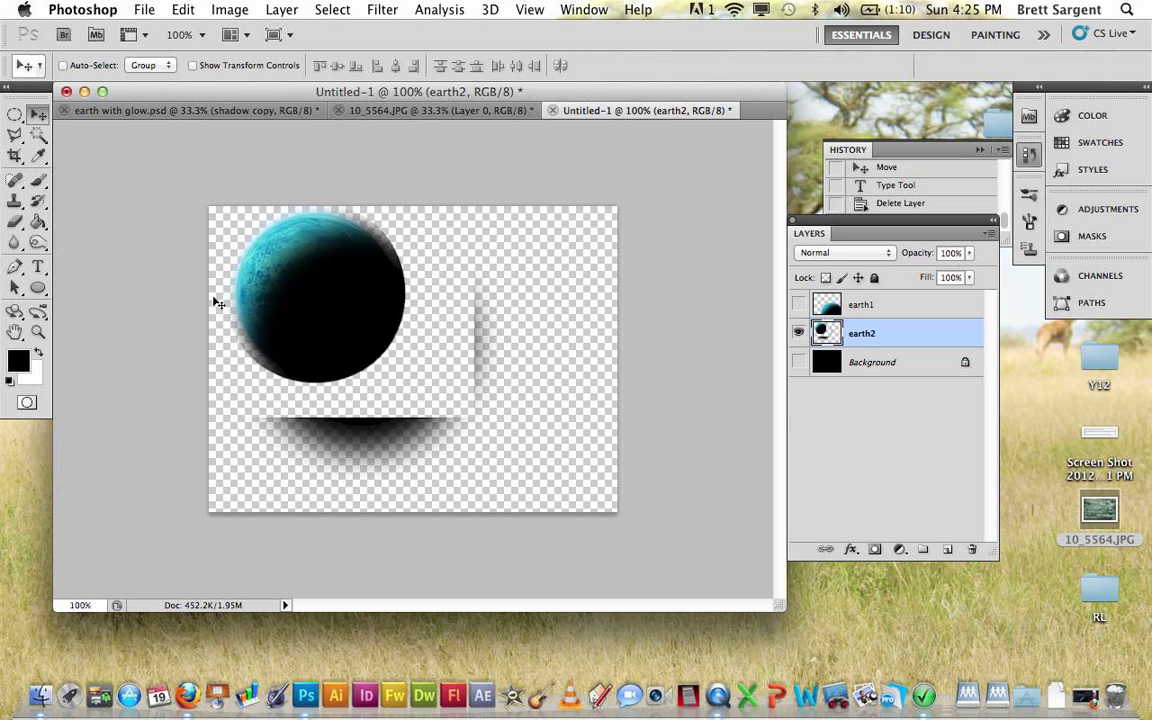
# Lasso the stray shadow remnants below and beside the planet on the earth2 layer, delete them and clear the selection.
pyautogui.click(14, 140)
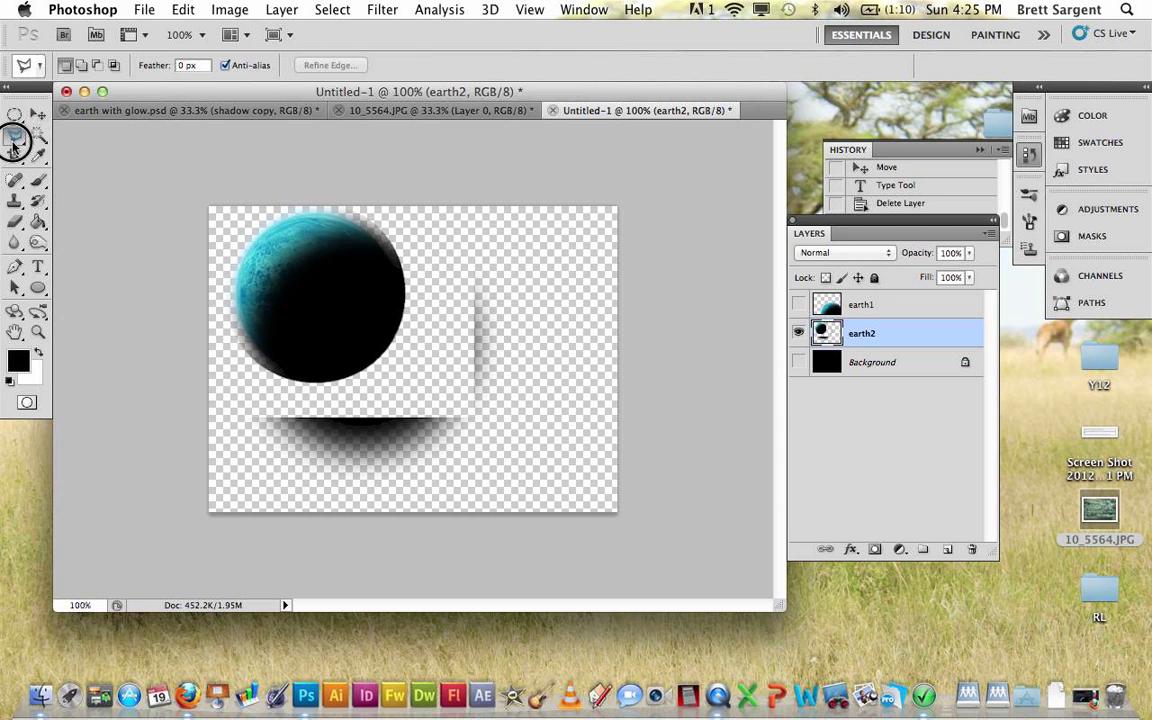
pyautogui.click(82, 132)
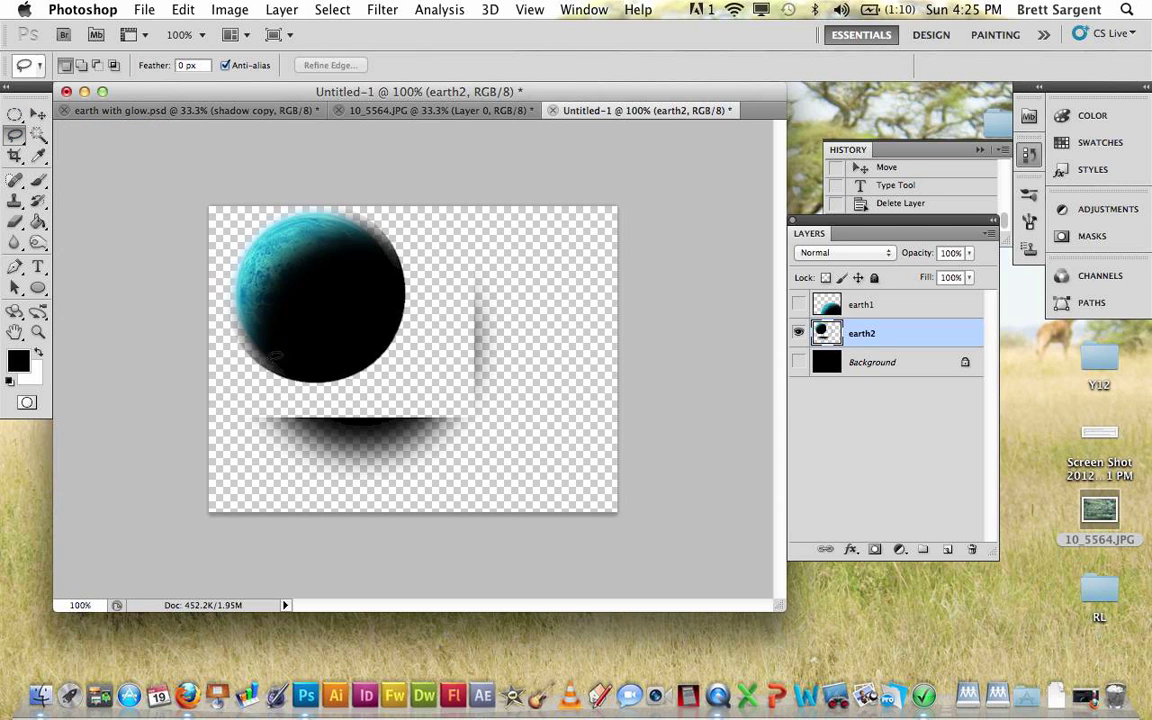
pyautogui.moveTo(245, 475)
pyautogui.mouseDown()
pyautogui.moveTo(211, 448)
pyautogui.moveTo(207, 401)
pyautogui.moveTo(390, 389)
pyautogui.moveTo(445, 336)
pyautogui.moveTo(457, 247)
pyautogui.moveTo(481, 225)
pyautogui.moveTo(547, 284)
pyautogui.moveTo(467, 557)
pyautogui.moveTo(350, 496)
pyautogui.moveTo(228, 474)
pyautogui.mouseUp()
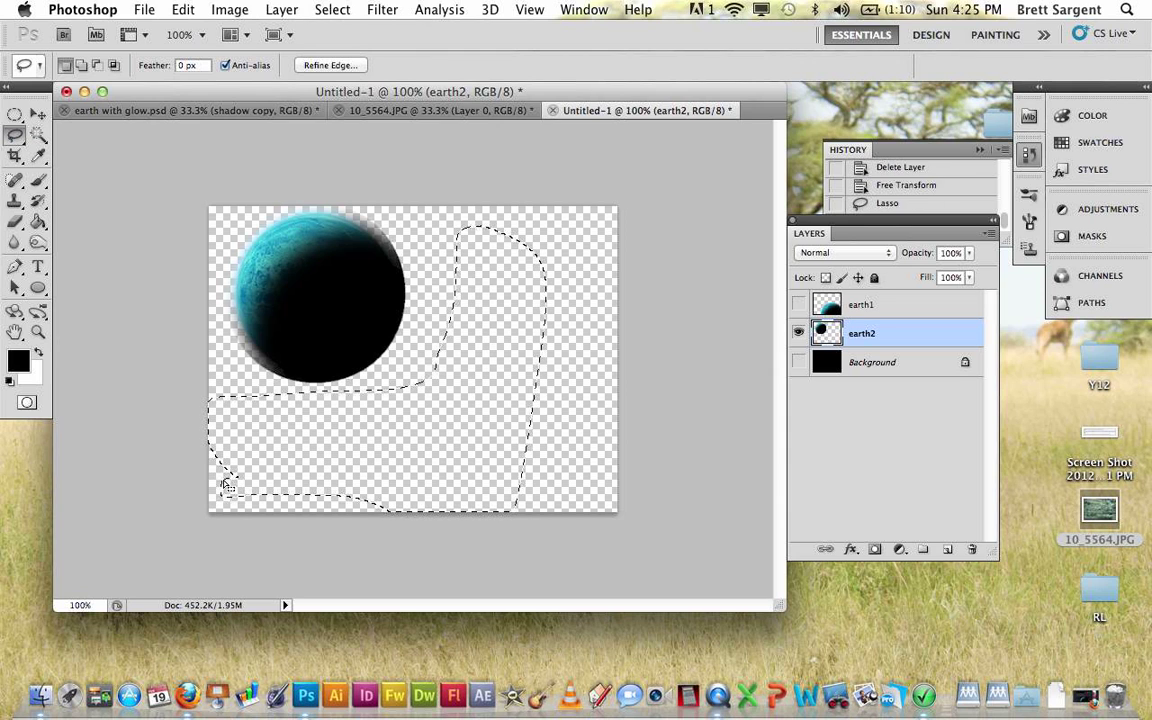
pyautogui.press('Delete')
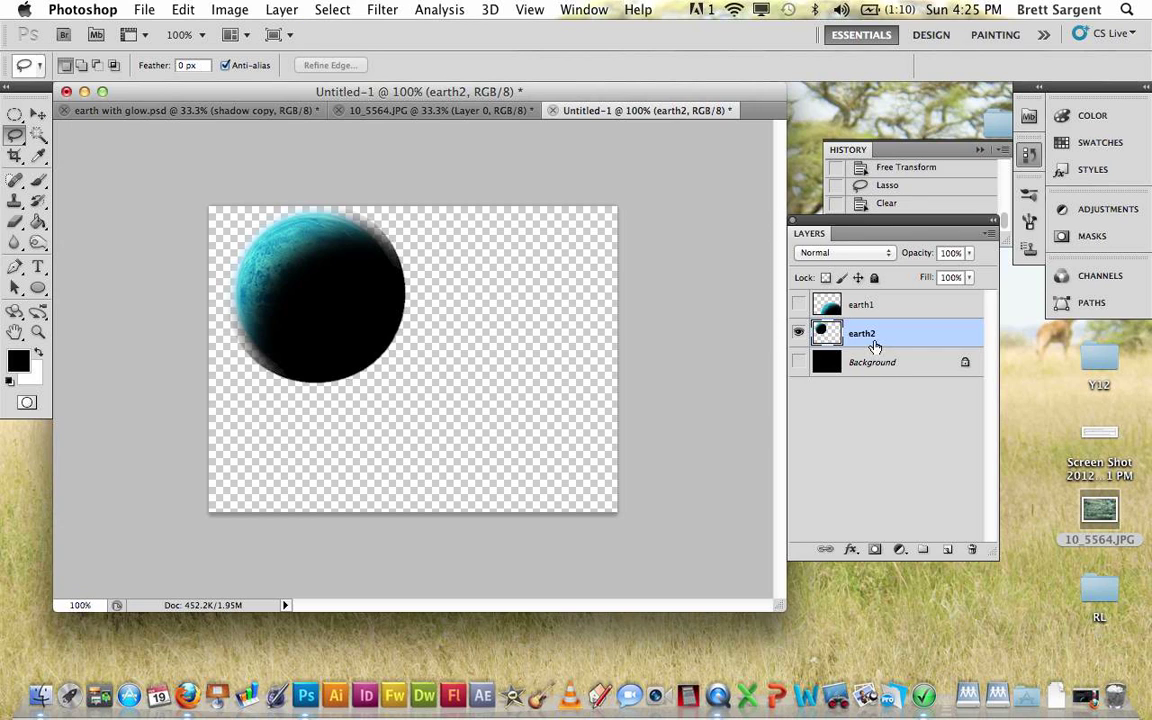
# Show the earth1 and Background layers again.
pyautogui.click(798, 304)
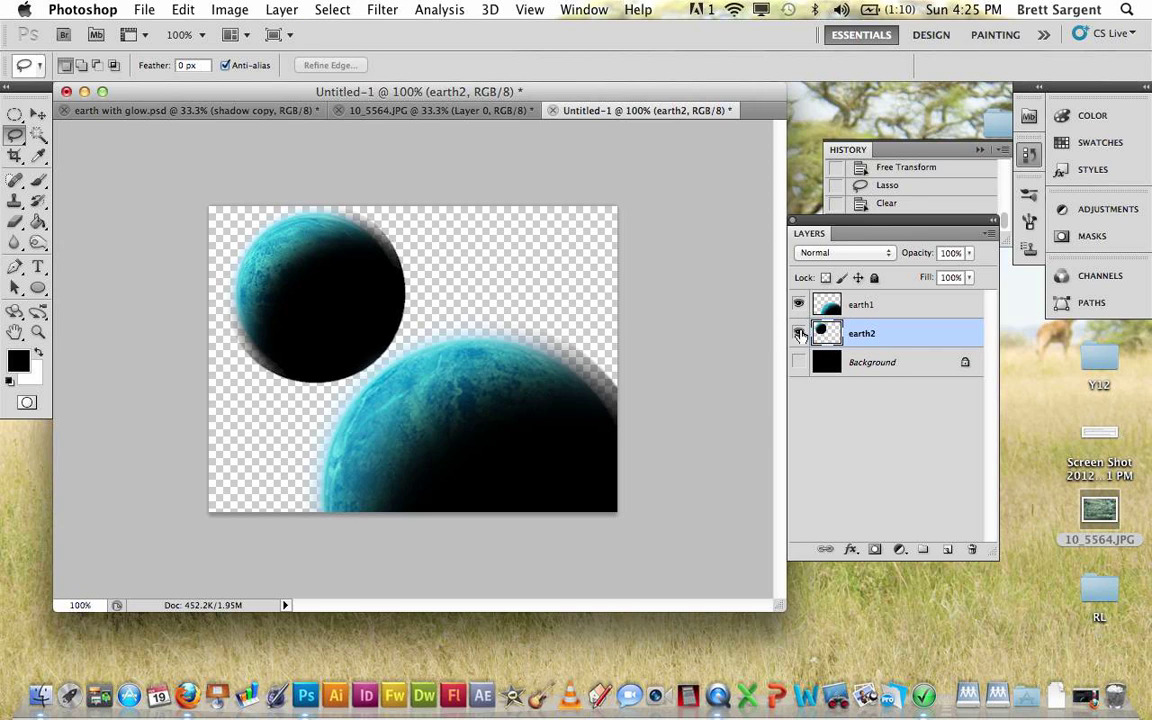
pyautogui.click(798, 362)
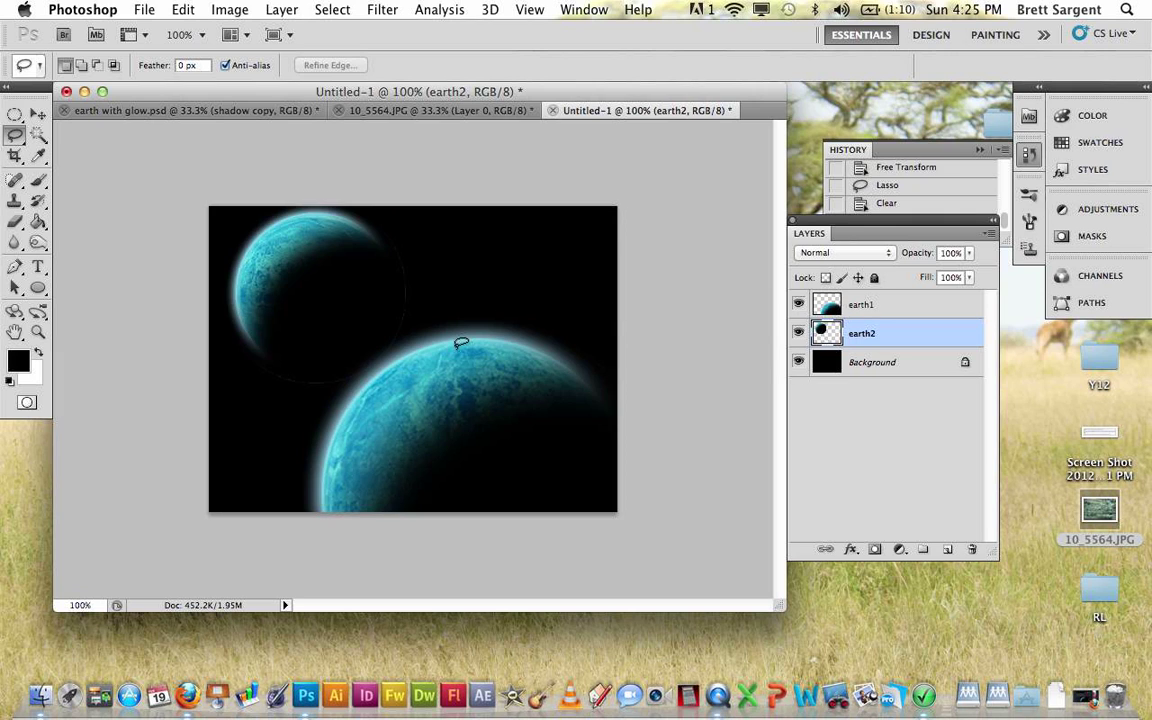